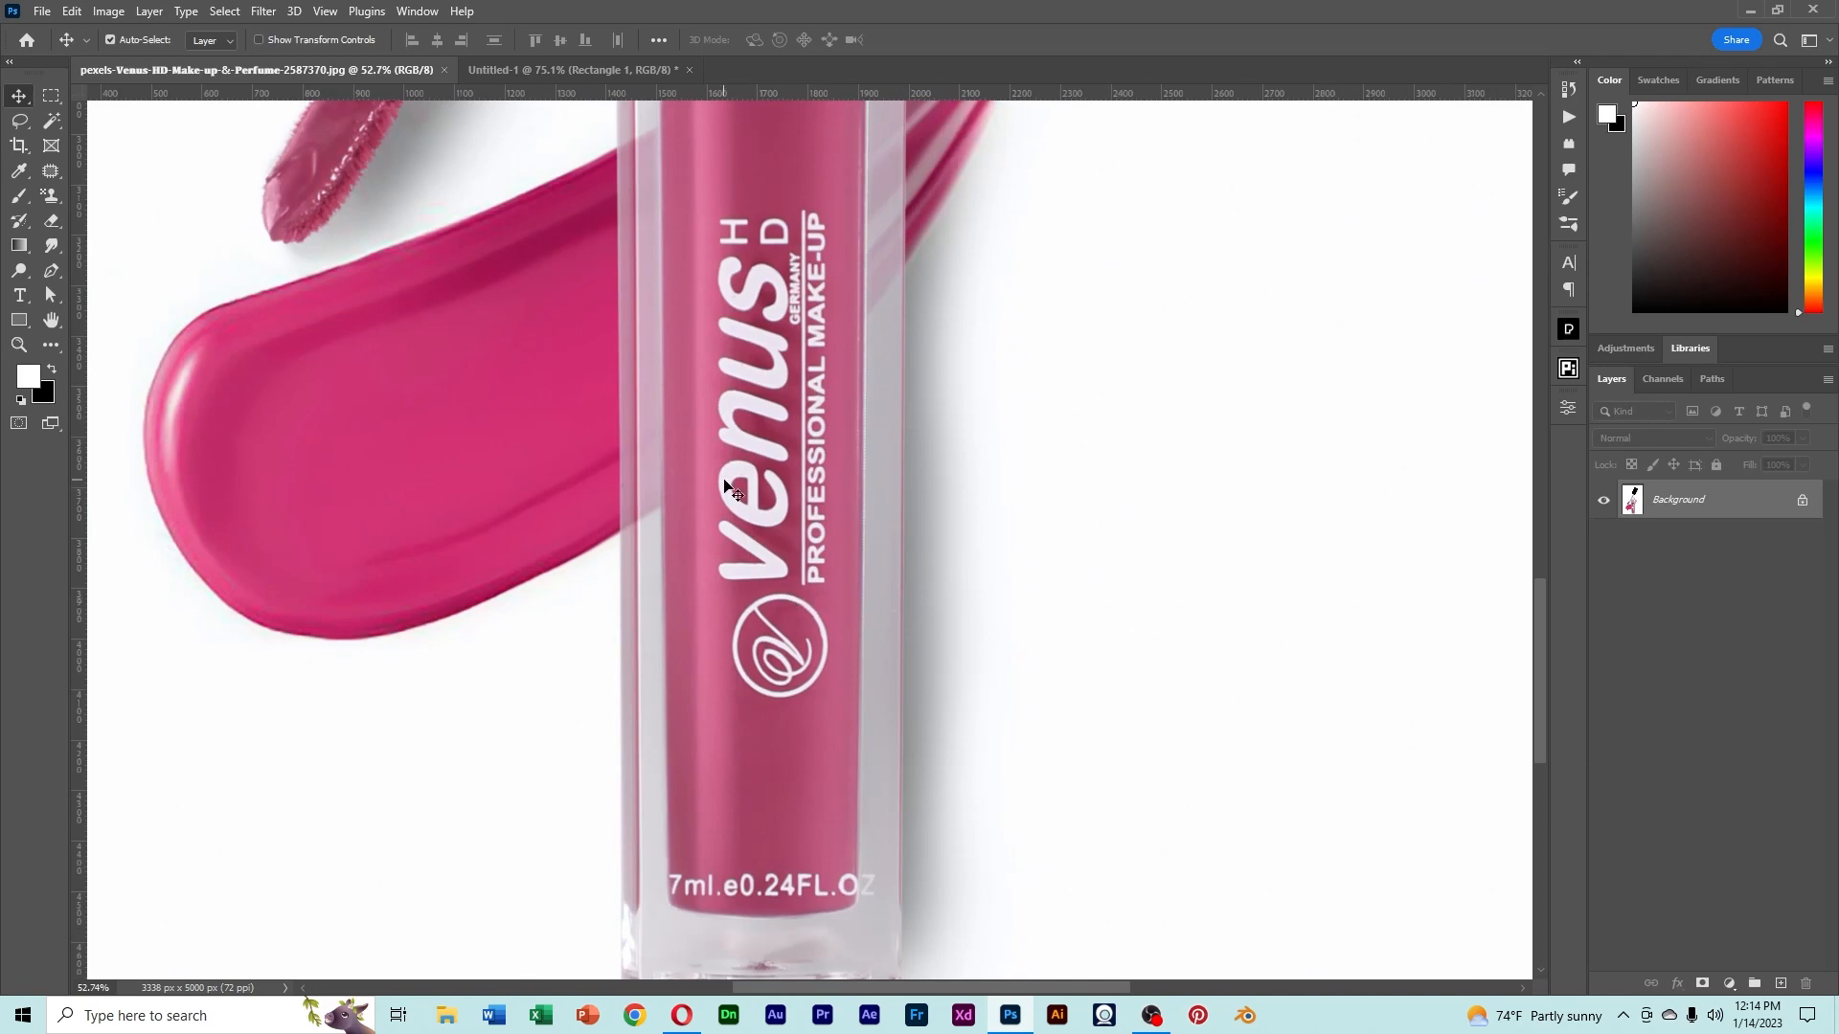
# - Choose the Patch tool and duplicate the Background layer
pyautogui.click(47, 172)
pyautogui.click(123, 207)
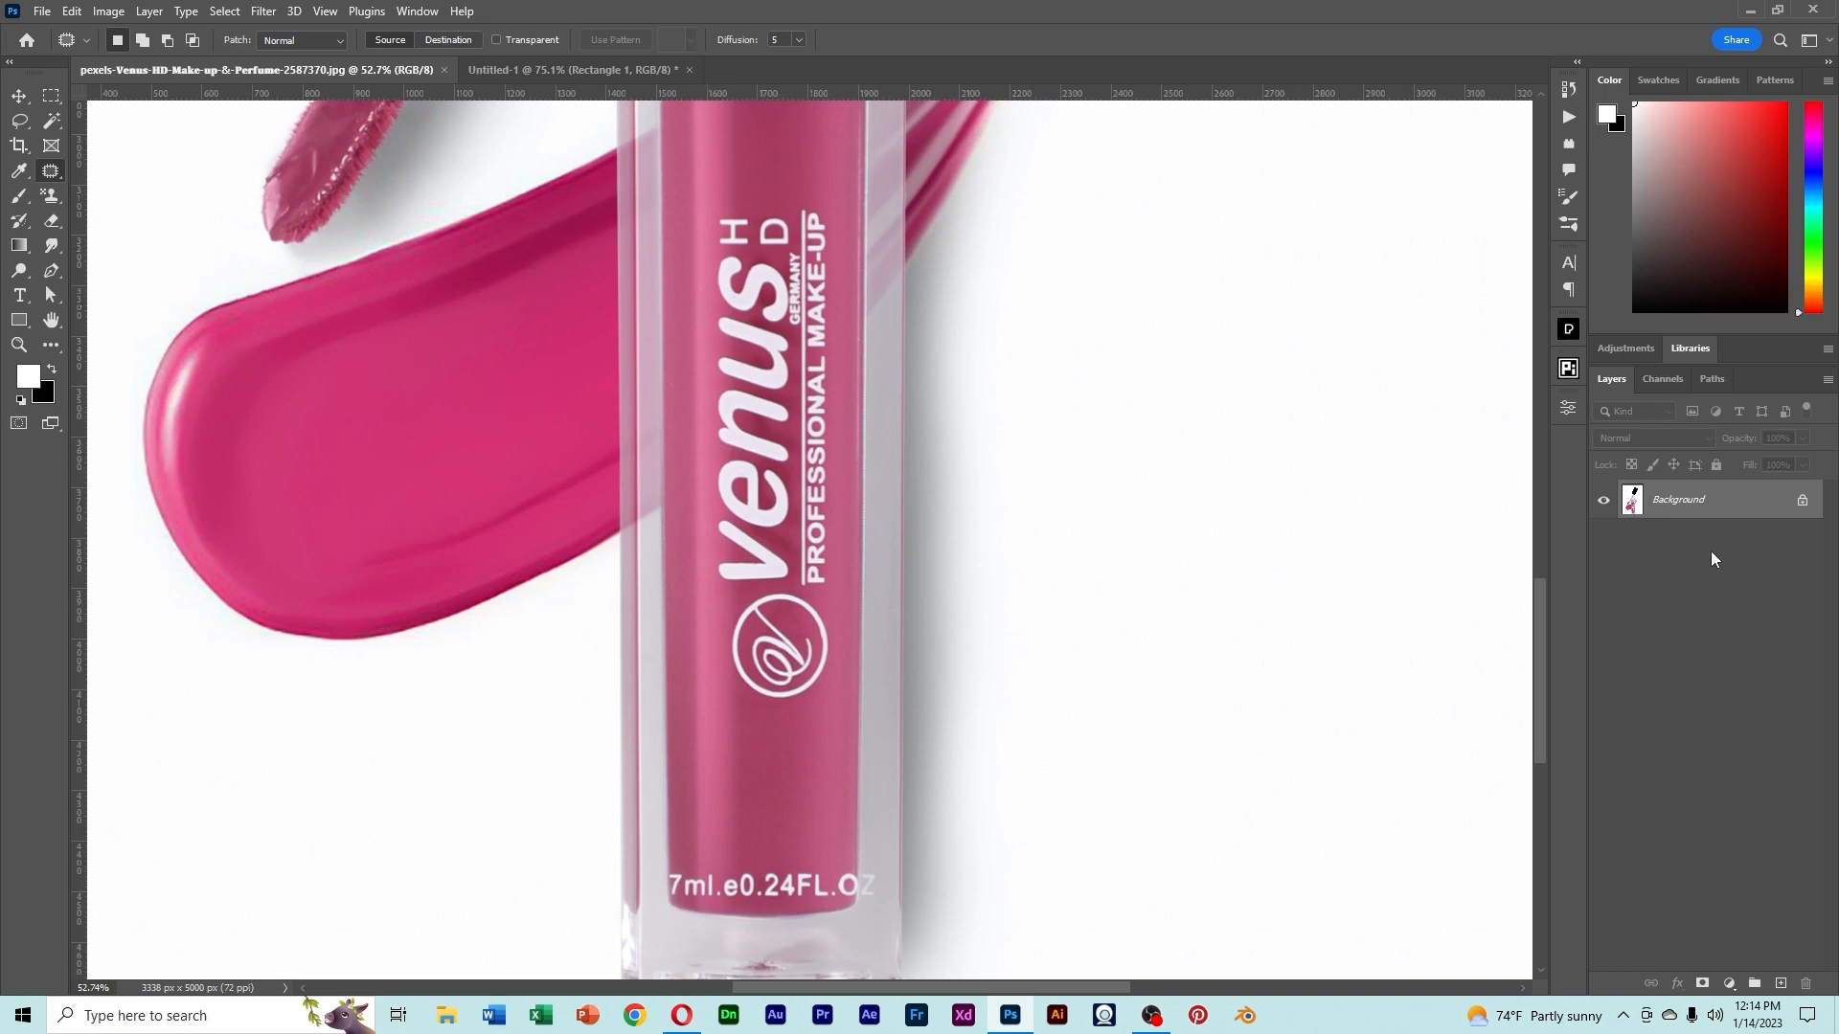
pyautogui.moveTo(1704, 506); pyautogui.dragTo(1779, 981)
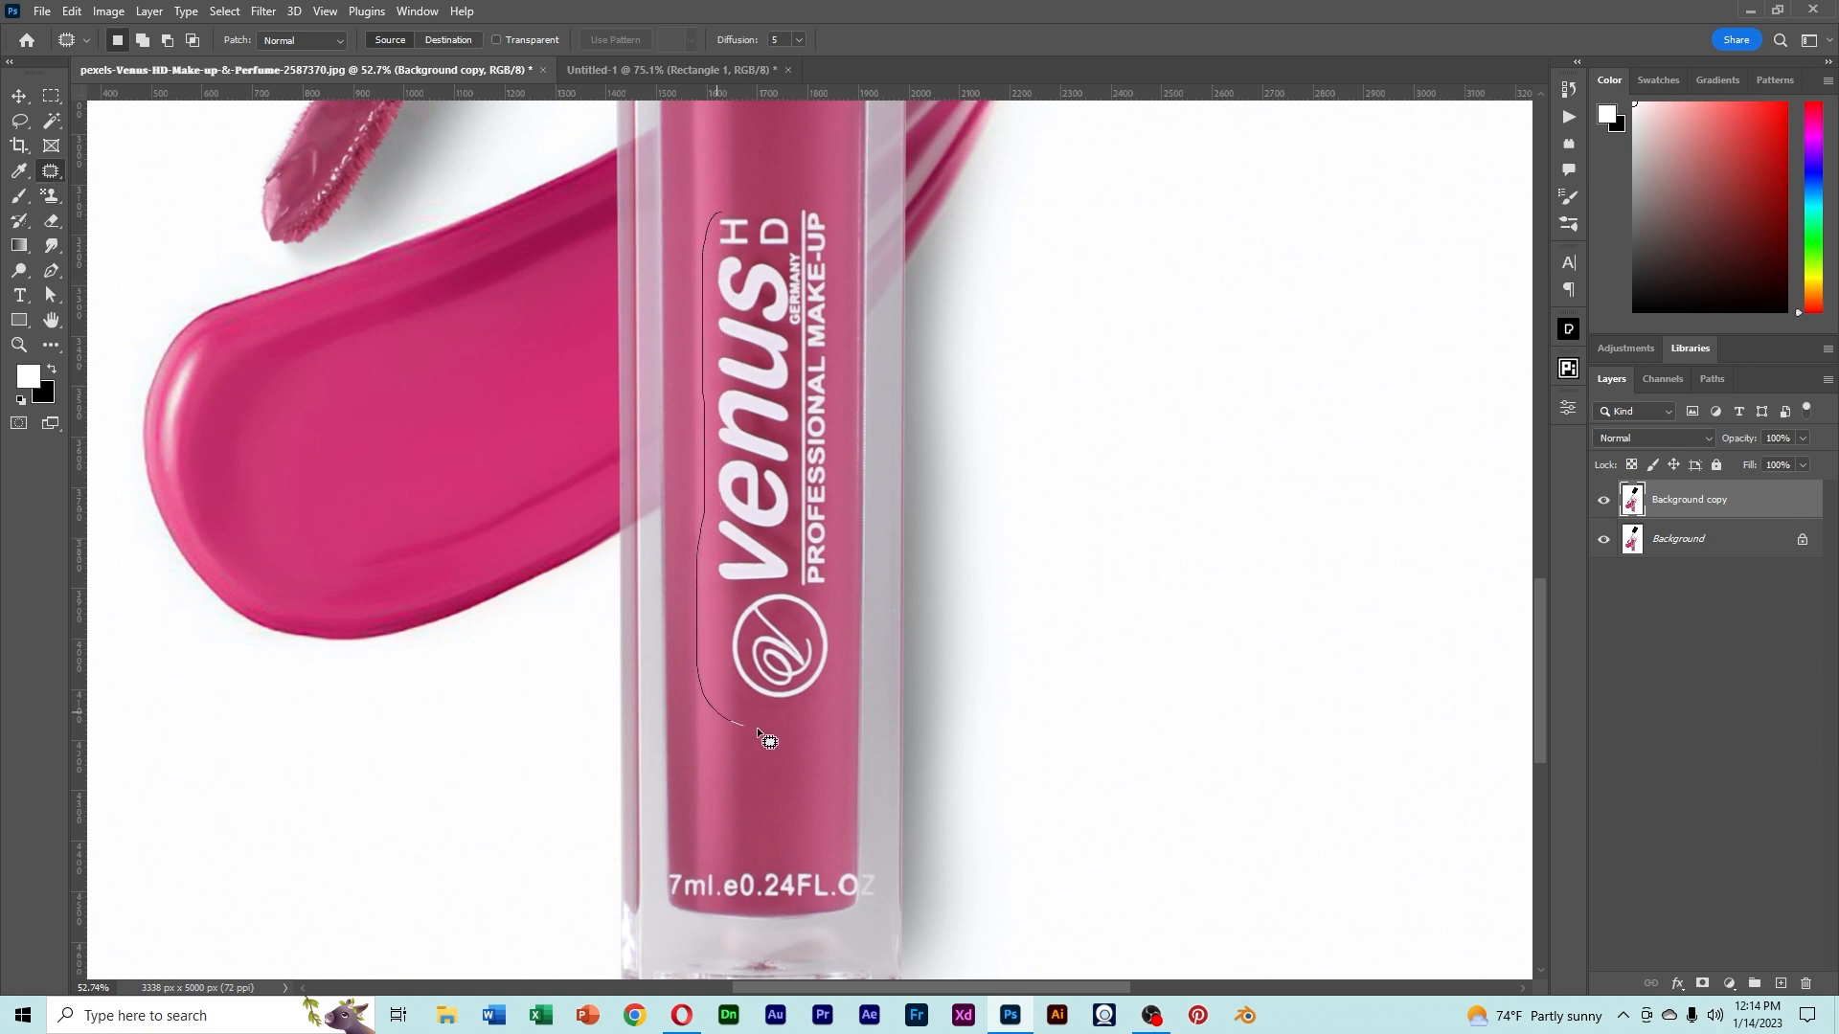
# - Outline the whole white Venus logo on the tube with the Patch tool and patch it from another part of the tube
pyautogui.moveTo(841, 632); pyautogui.dragTo(841, 326)
pyautogui.moveTo(732, 198); pyautogui.dragTo(730, 198)
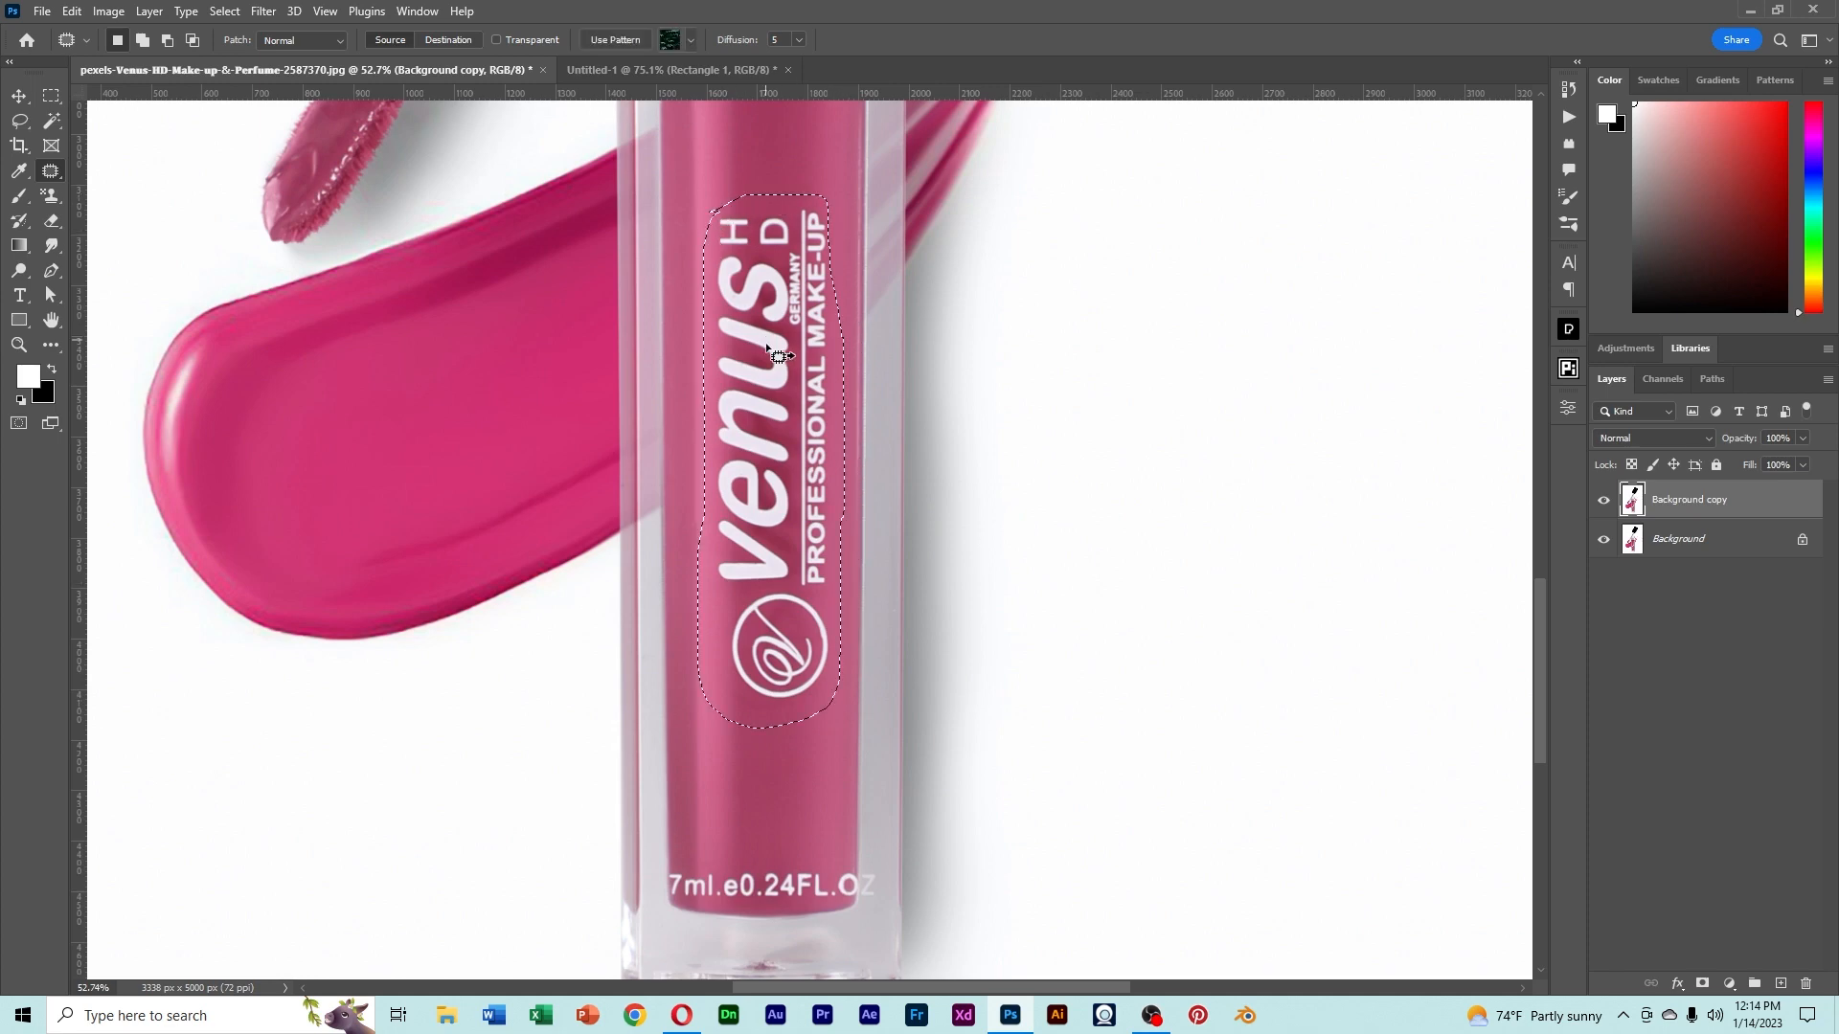
pyautogui.moveTo(791, 354); pyautogui.dragTo(783, 530)
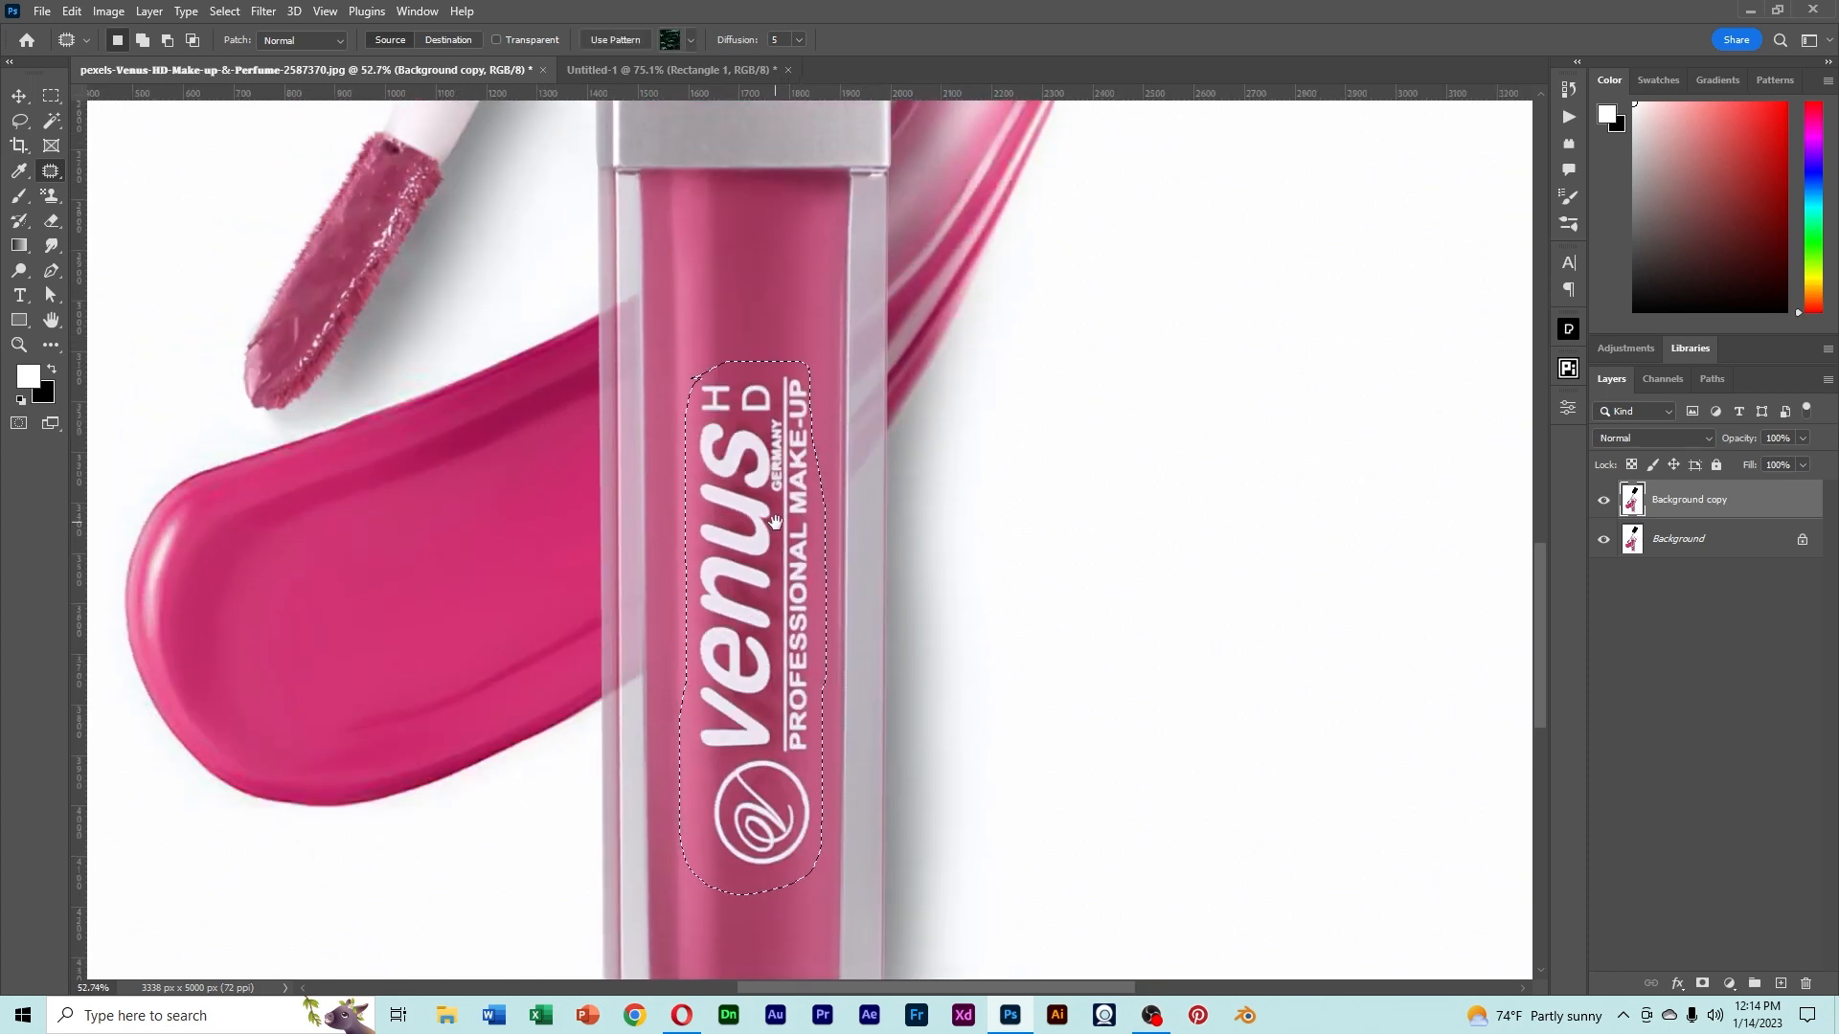
pyautogui.moveTo(757, 437)
pyautogui.mouseDown()
pyautogui.moveTo(754, 345)
pyautogui.moveTo(759, 420)
pyautogui.mouseUp()
pyautogui.scroll(-2, 753, 344)
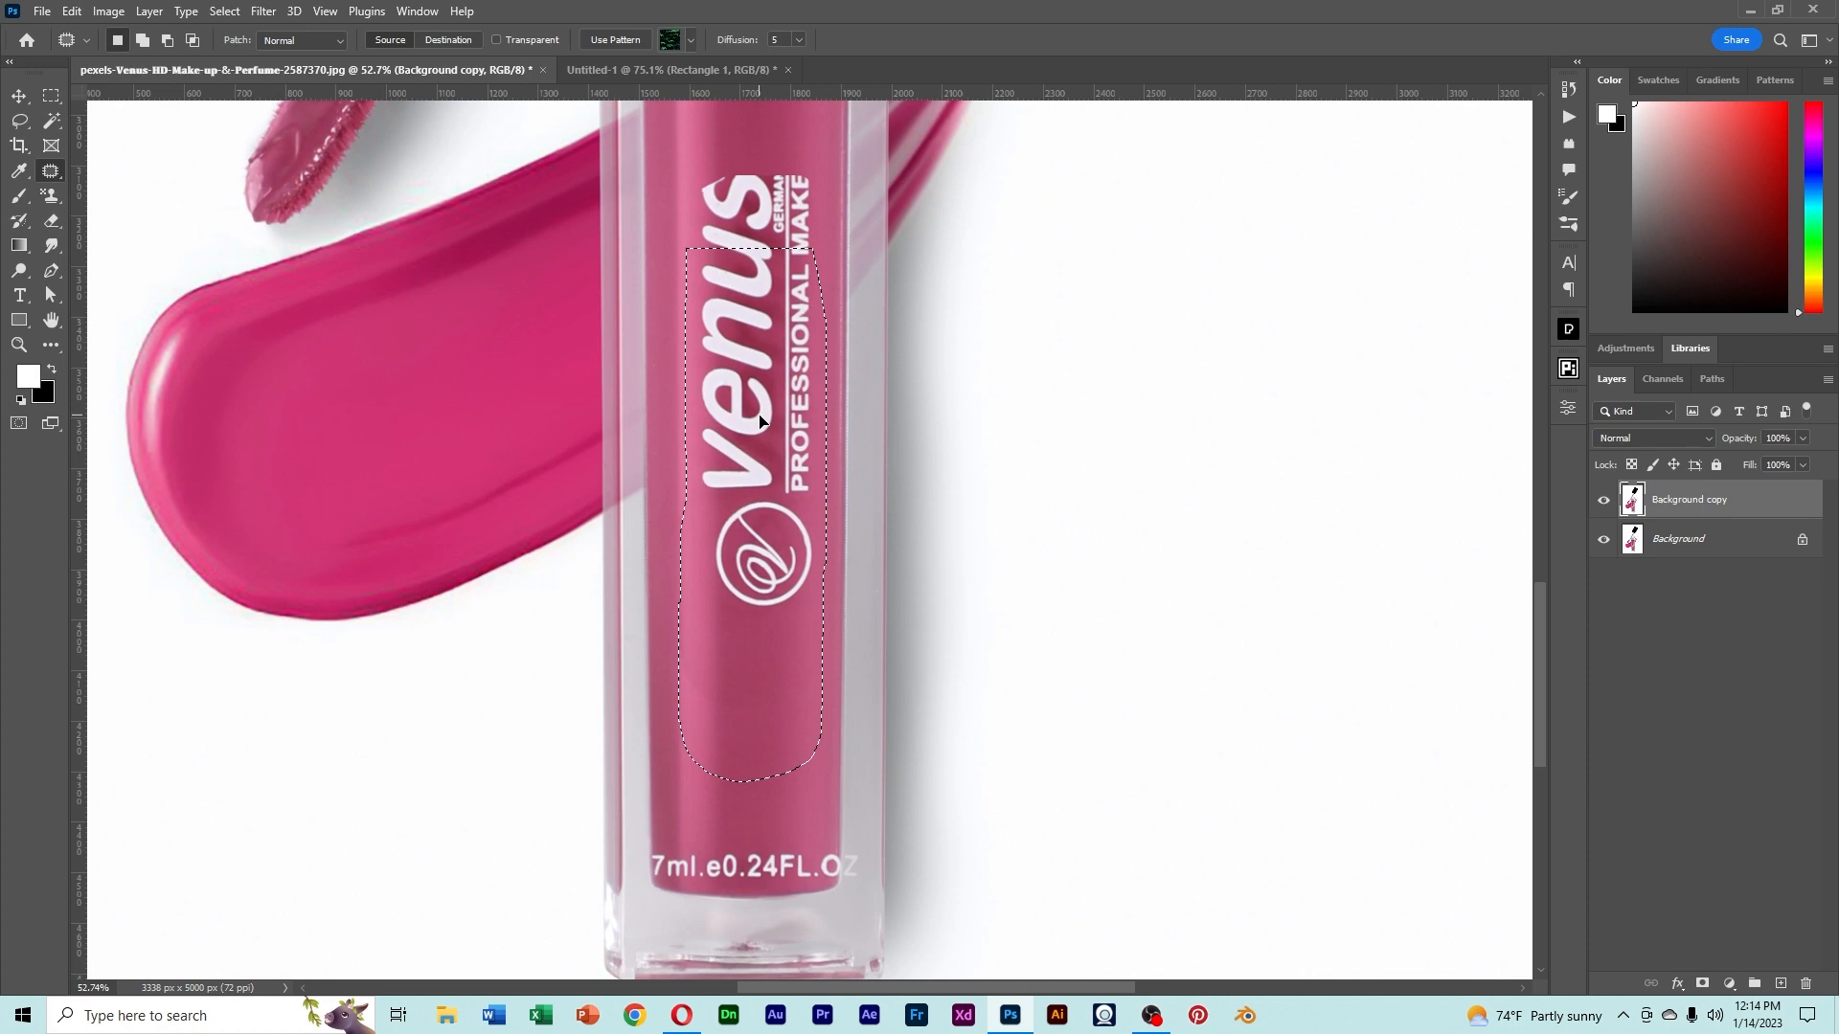
pyautogui.moveTo(760, 419)
pyautogui.mouseDown()
pyautogui.moveTo(769, 391)
pyautogui.moveTo(756, 440)
pyautogui.mouseUp()
pyautogui.scroll(-1, 768, 384)
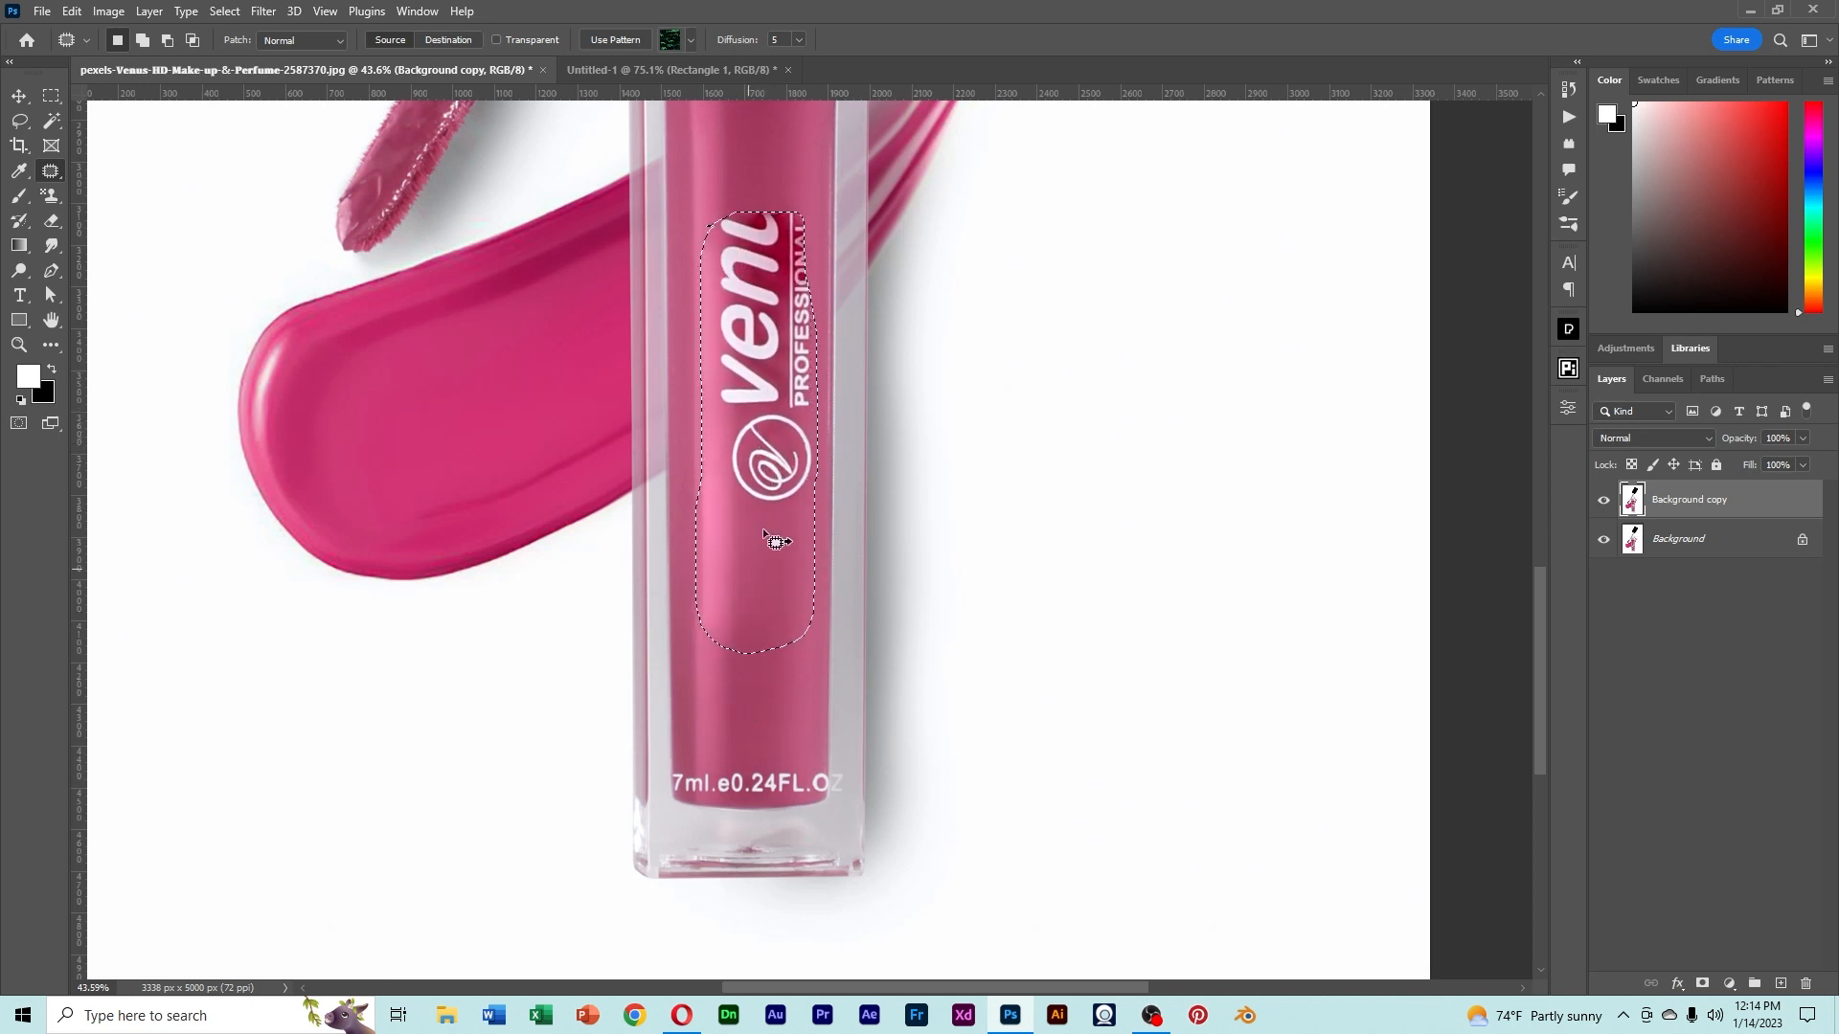
# - Patch the same outlined area again from elsewhere on the pink tube and deselect it
pyautogui.moveTo(764, 304); pyautogui.dragTo(733, 461)
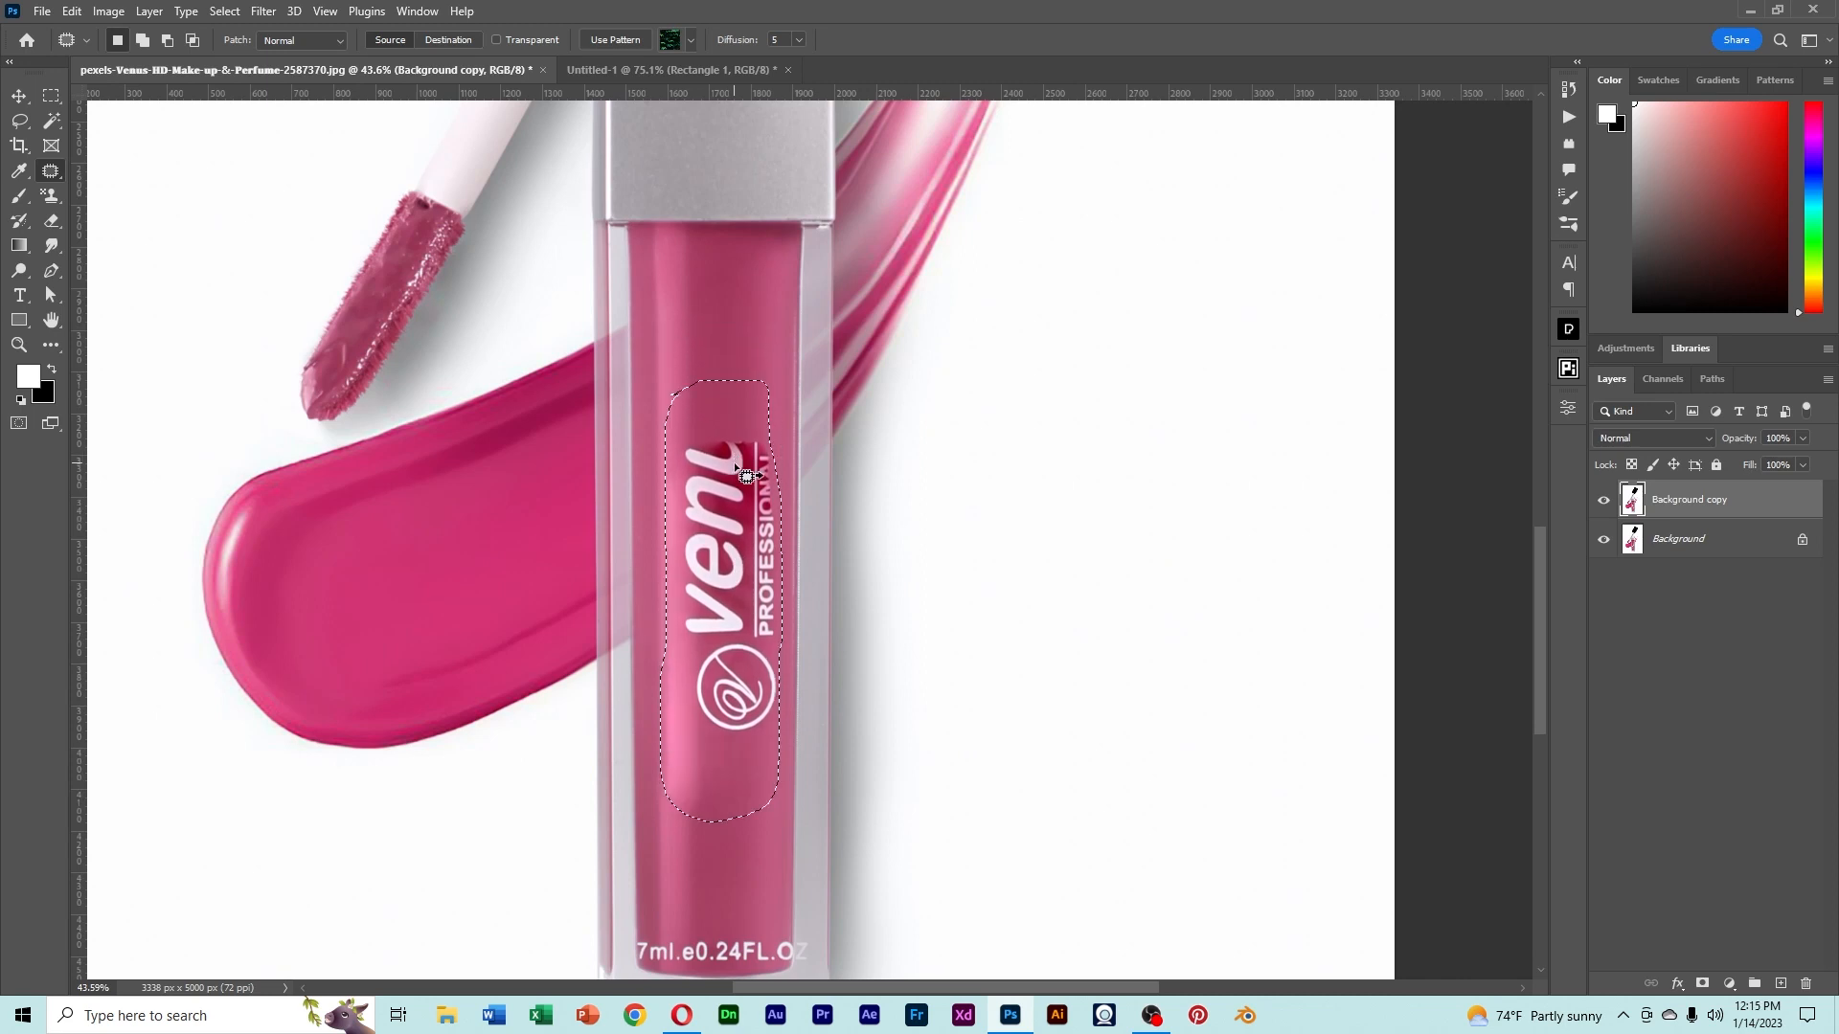
pyautogui.moveTo(743, 525); pyautogui.dragTo(741, 463)
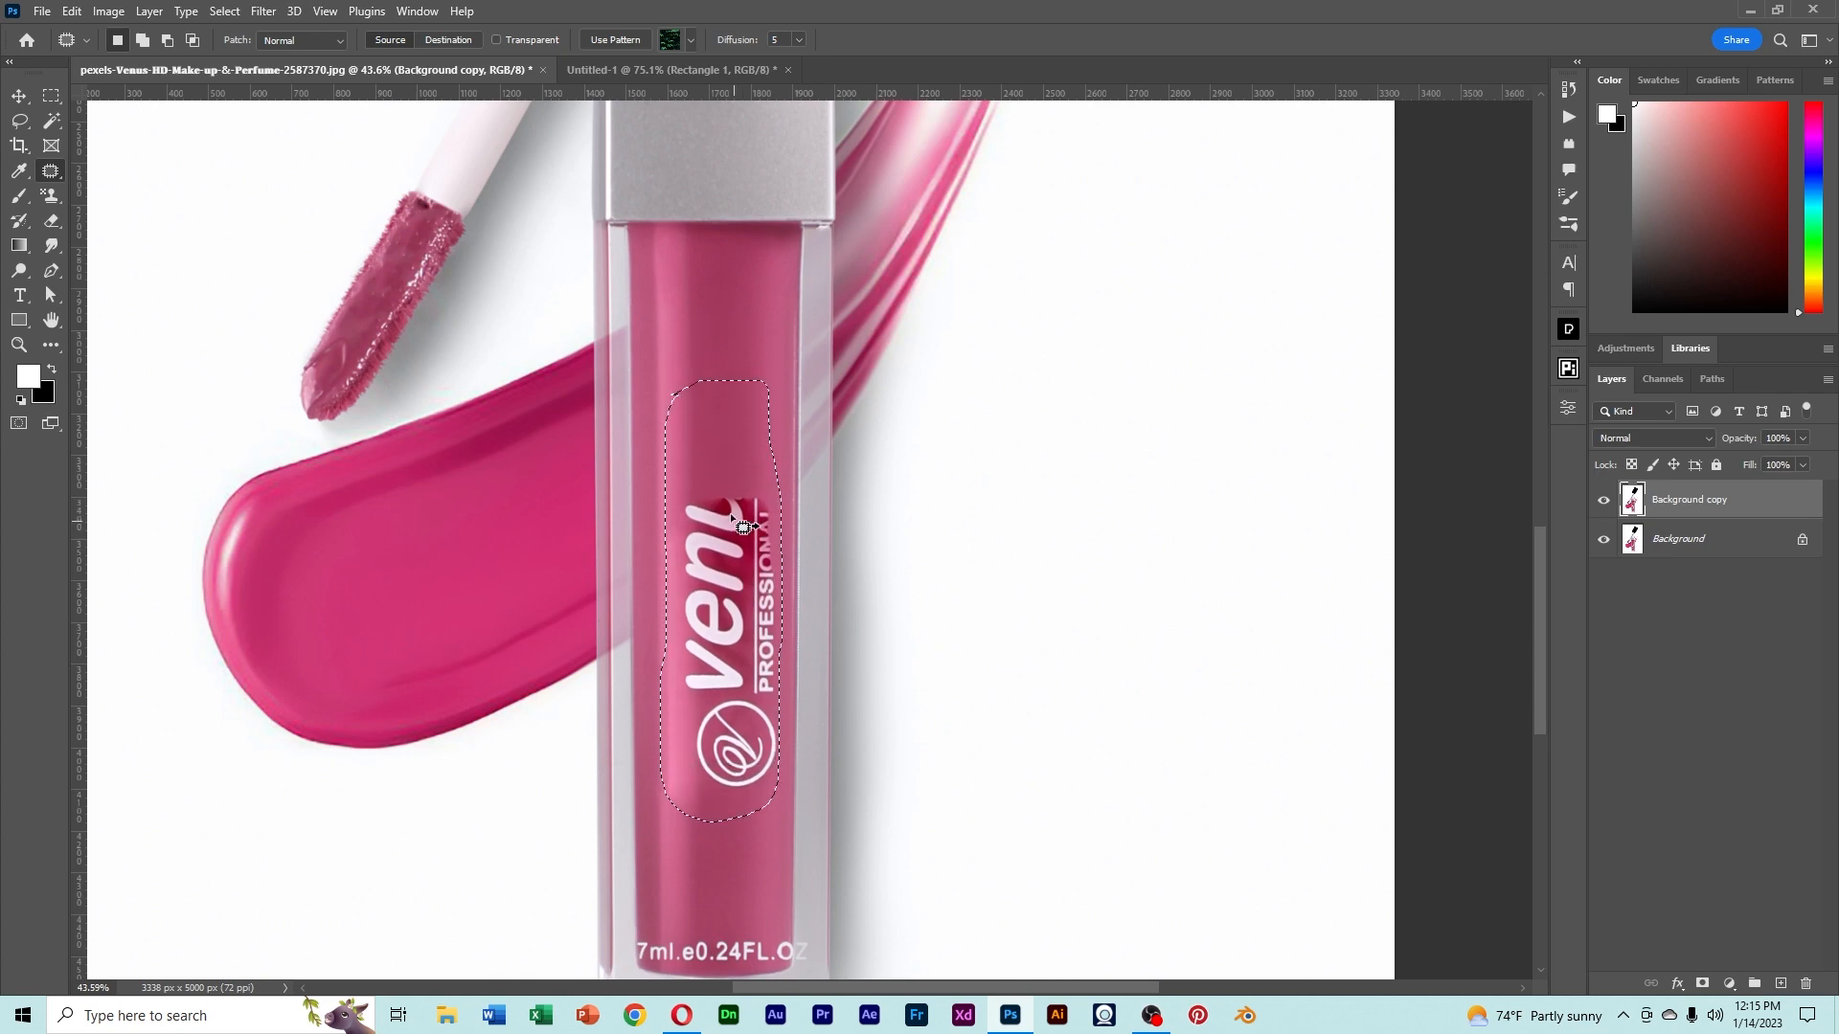
pyautogui.scroll(-1, 733, 512)
pyautogui.hotkey('ctrl', 'd')
pyautogui.scroll(1, 734, 511)
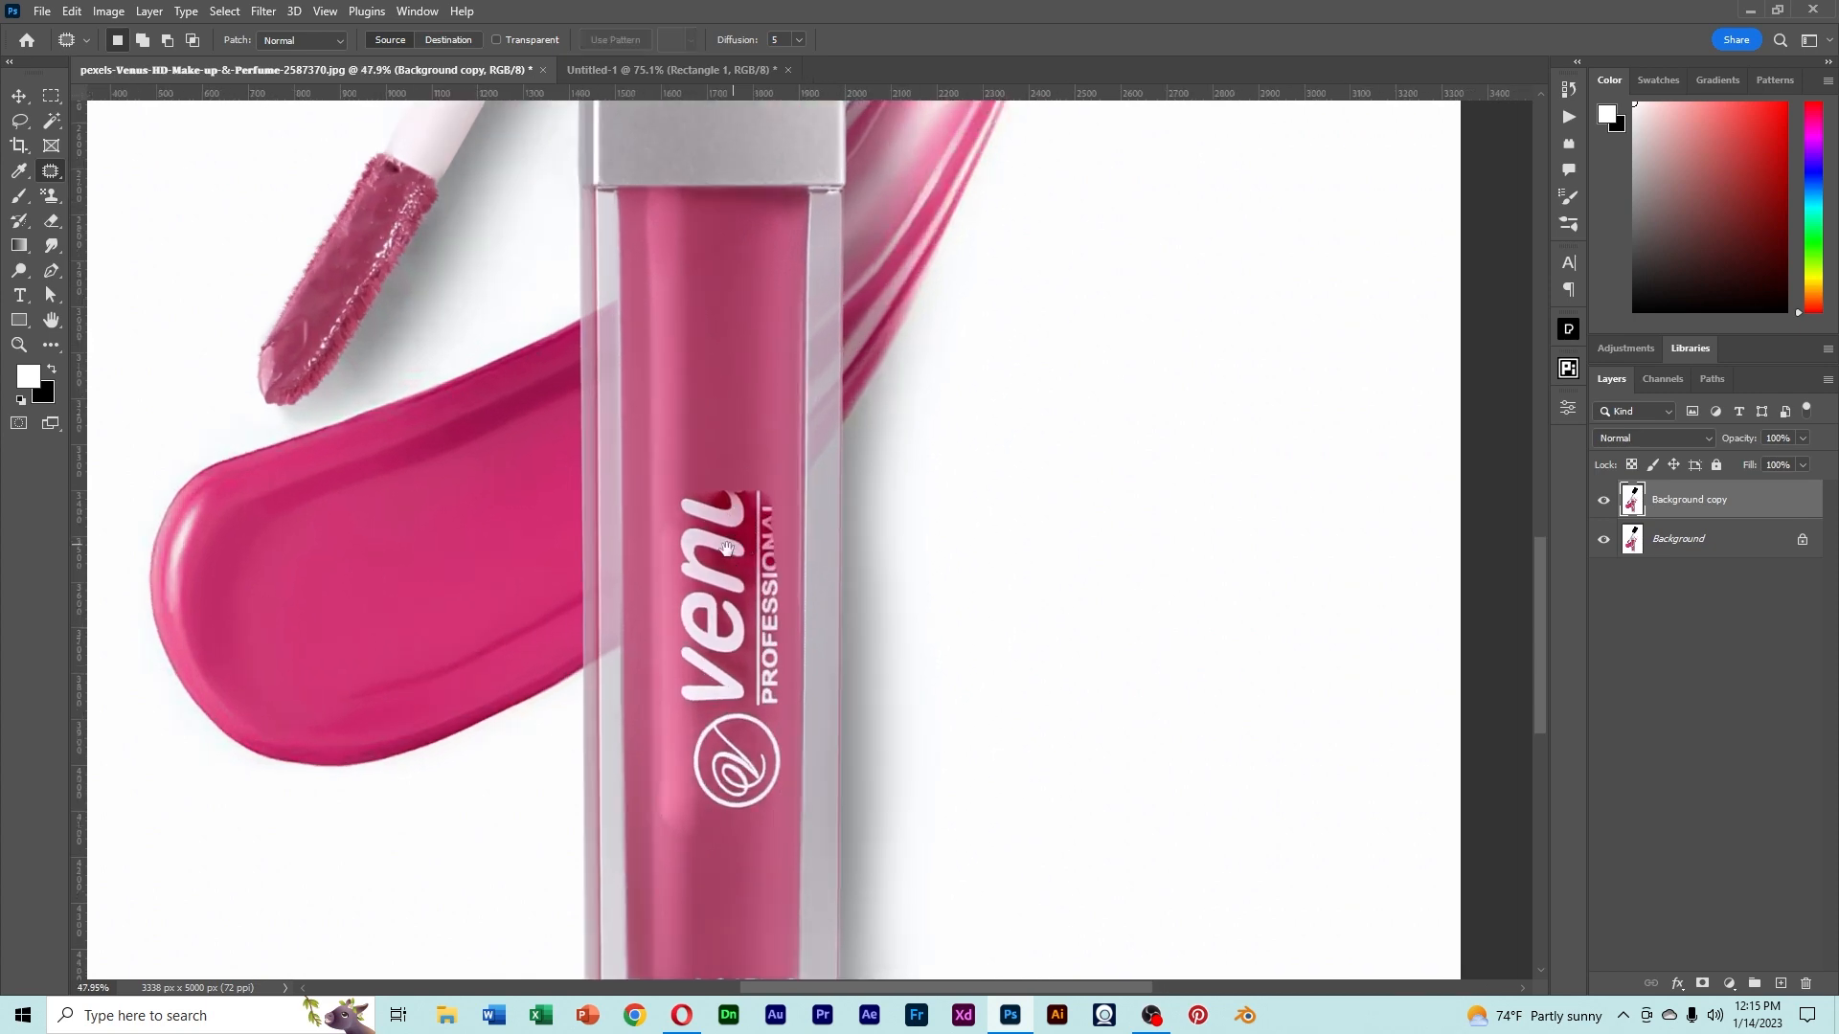
# - Outline the remaining logo lettering on the tube, patch it away with plain pink tube texture, and deselect
pyautogui.moveTo(734, 511); pyautogui.dragTo(725, 411)
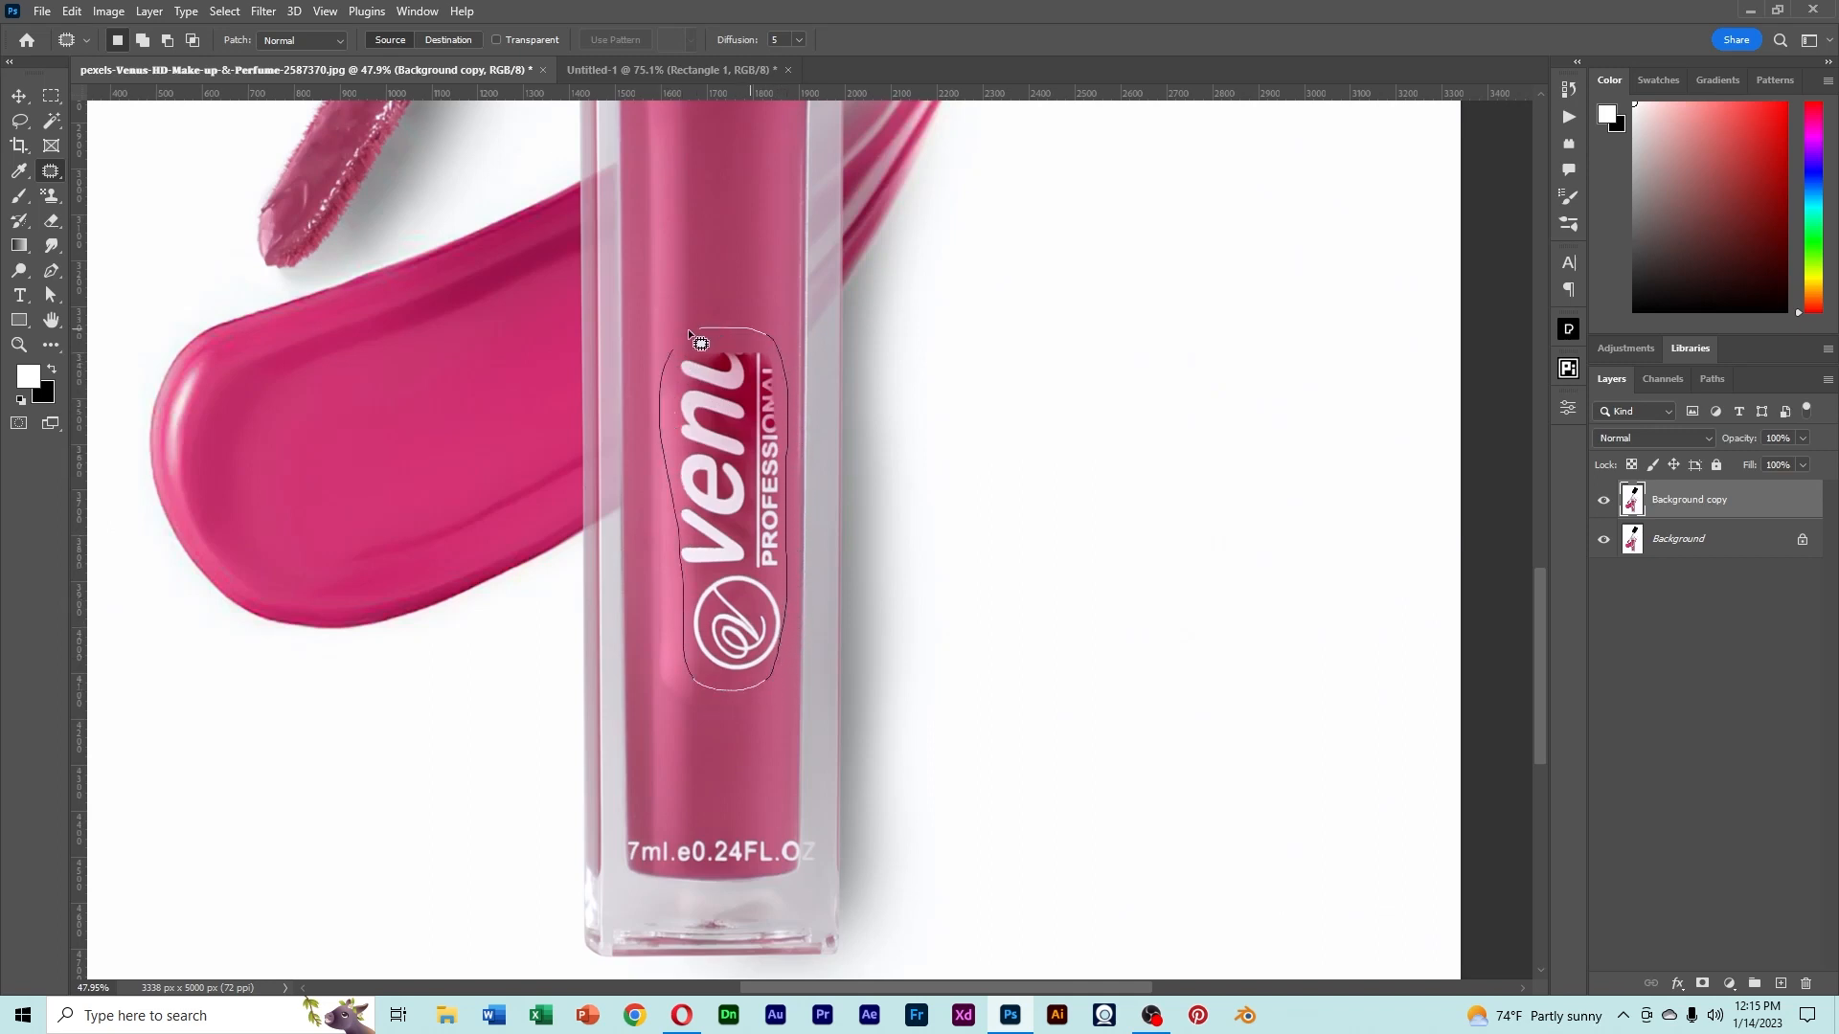
pyautogui.moveTo(688, 329); pyautogui.dragTo(689, 331)
pyautogui.moveTo(706, 429); pyautogui.dragTo(701, 187)
pyautogui.scroll(-1, 726, 450)
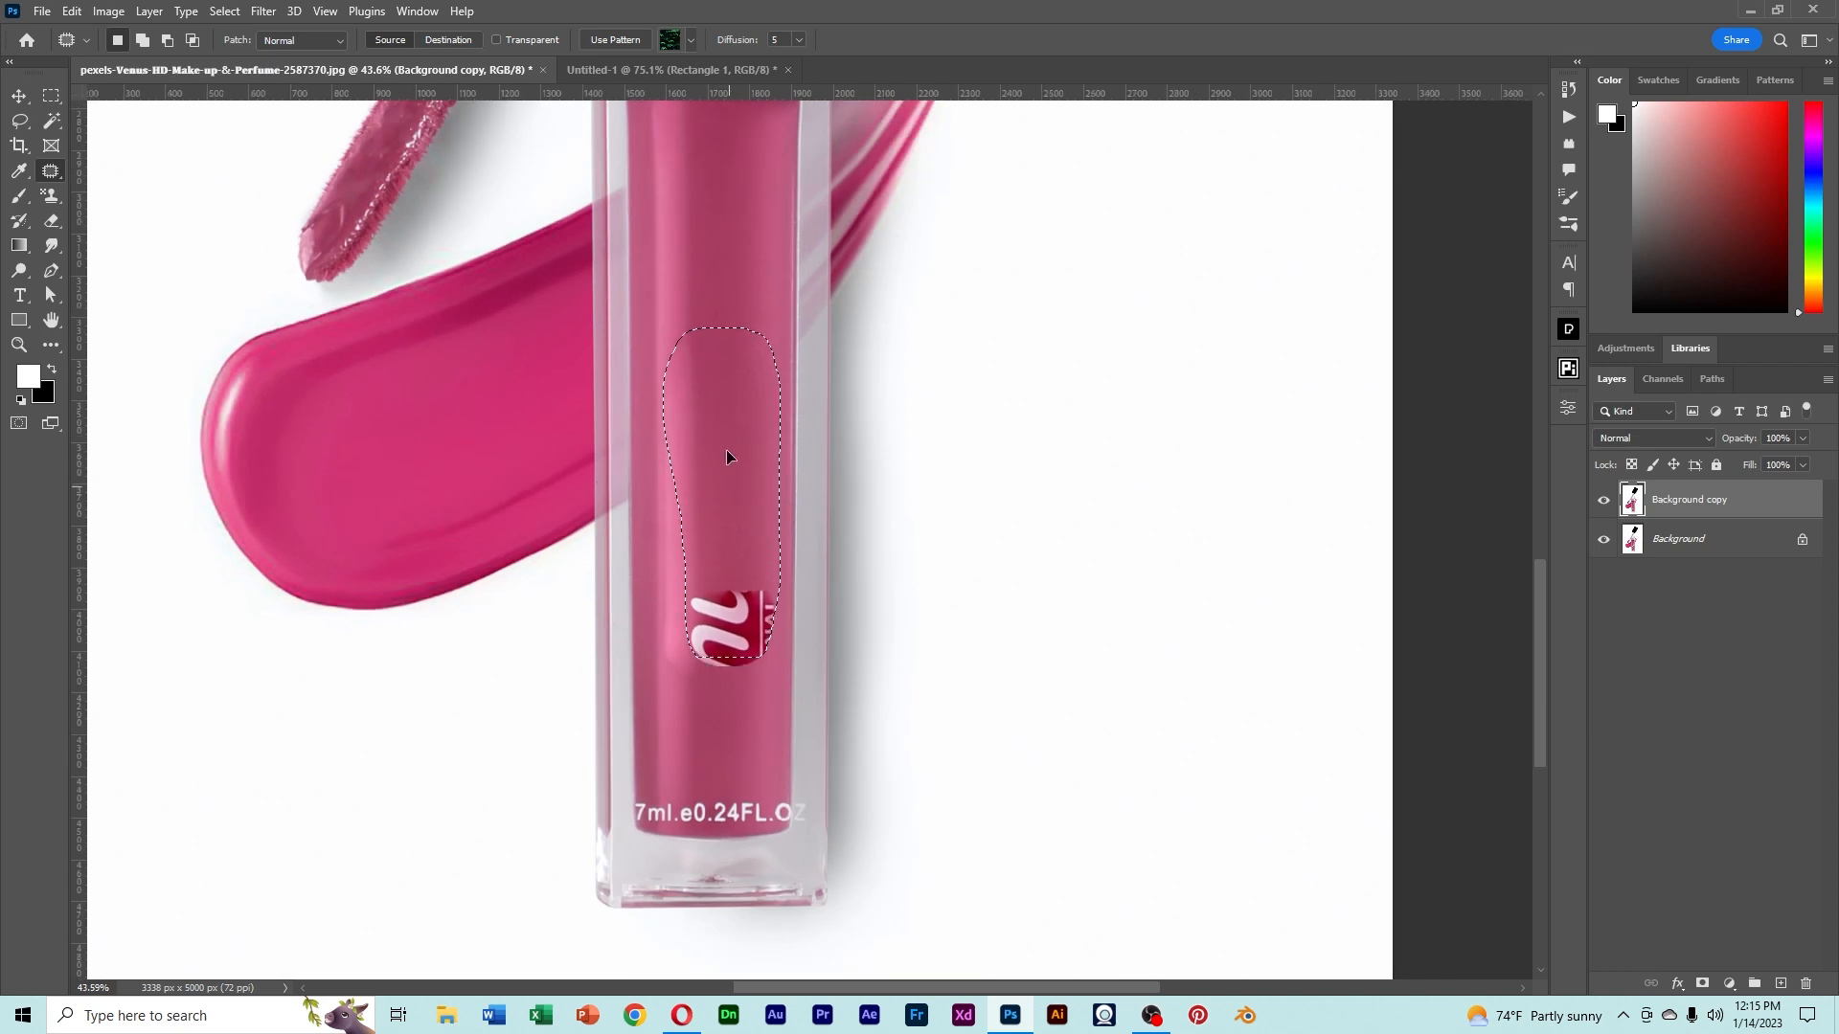
pyautogui.scroll(-1, 741, 446)
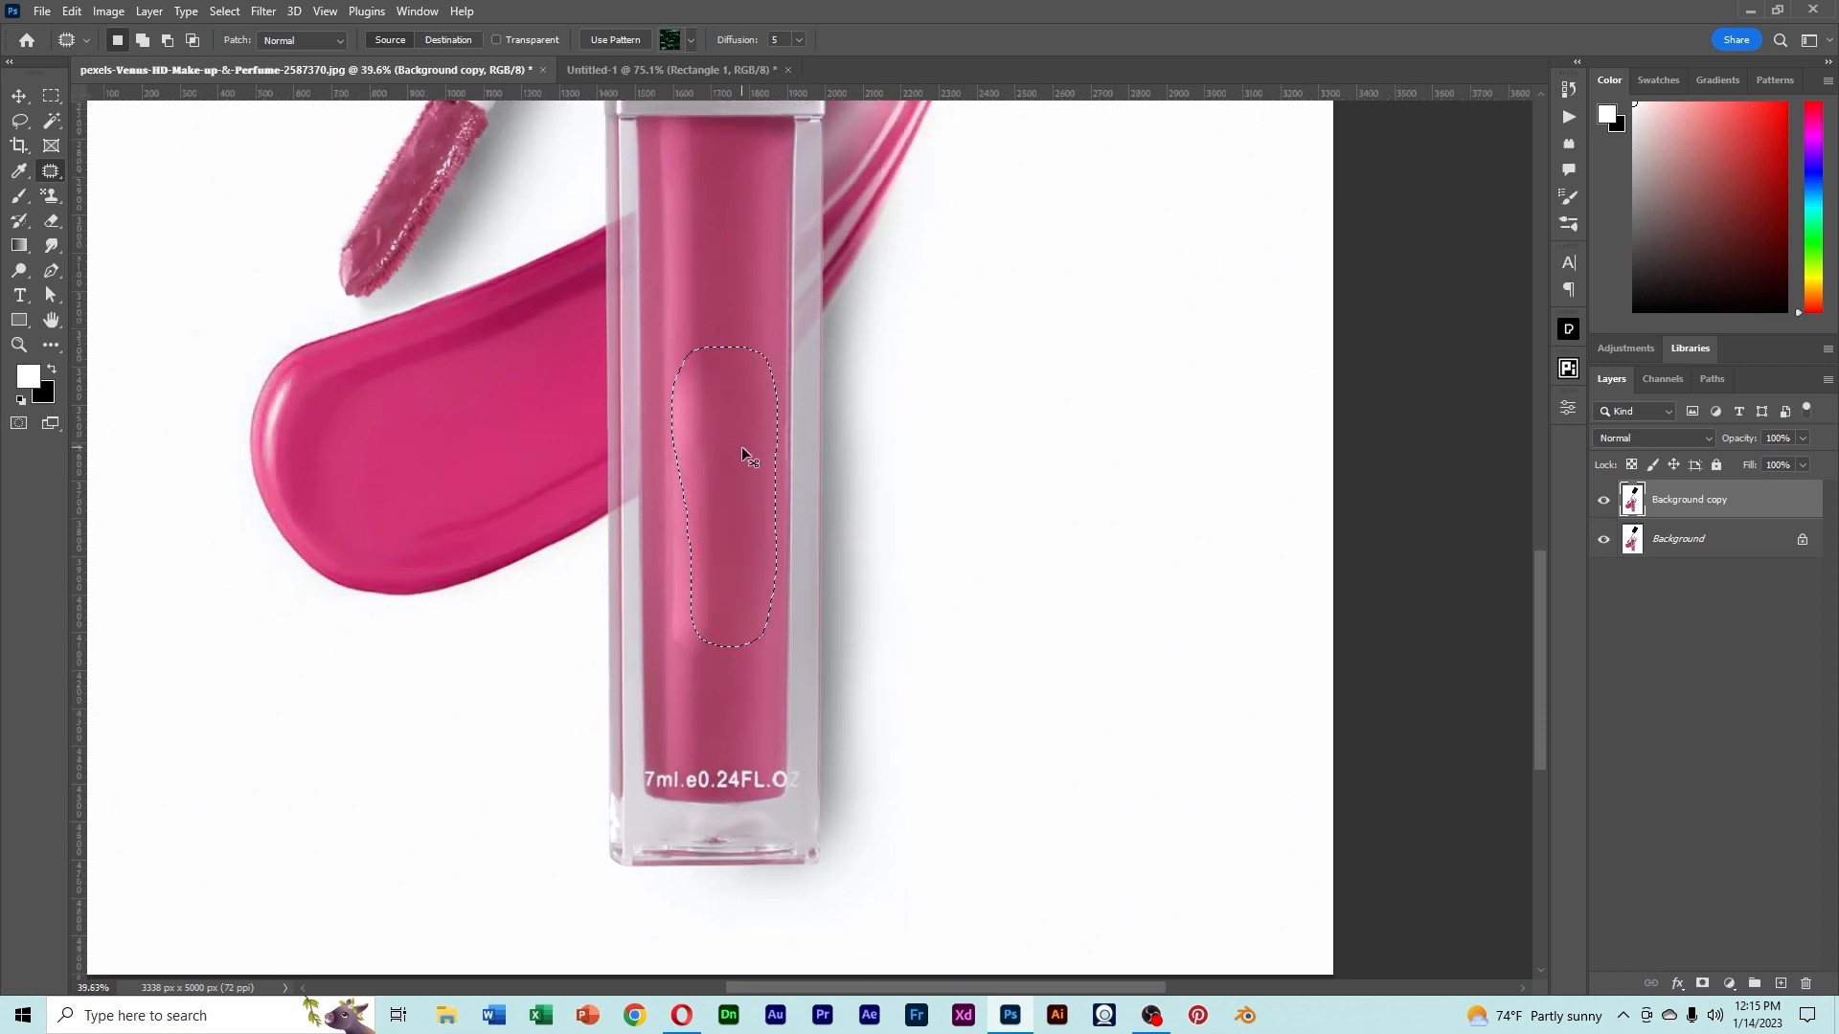
pyautogui.hotkey('ctrl', 'd')
# - Outline the uneven light streak along the tube's left side, patch it to blend with the surroundings, and deselect
pyautogui.scroll(1, 745, 498)
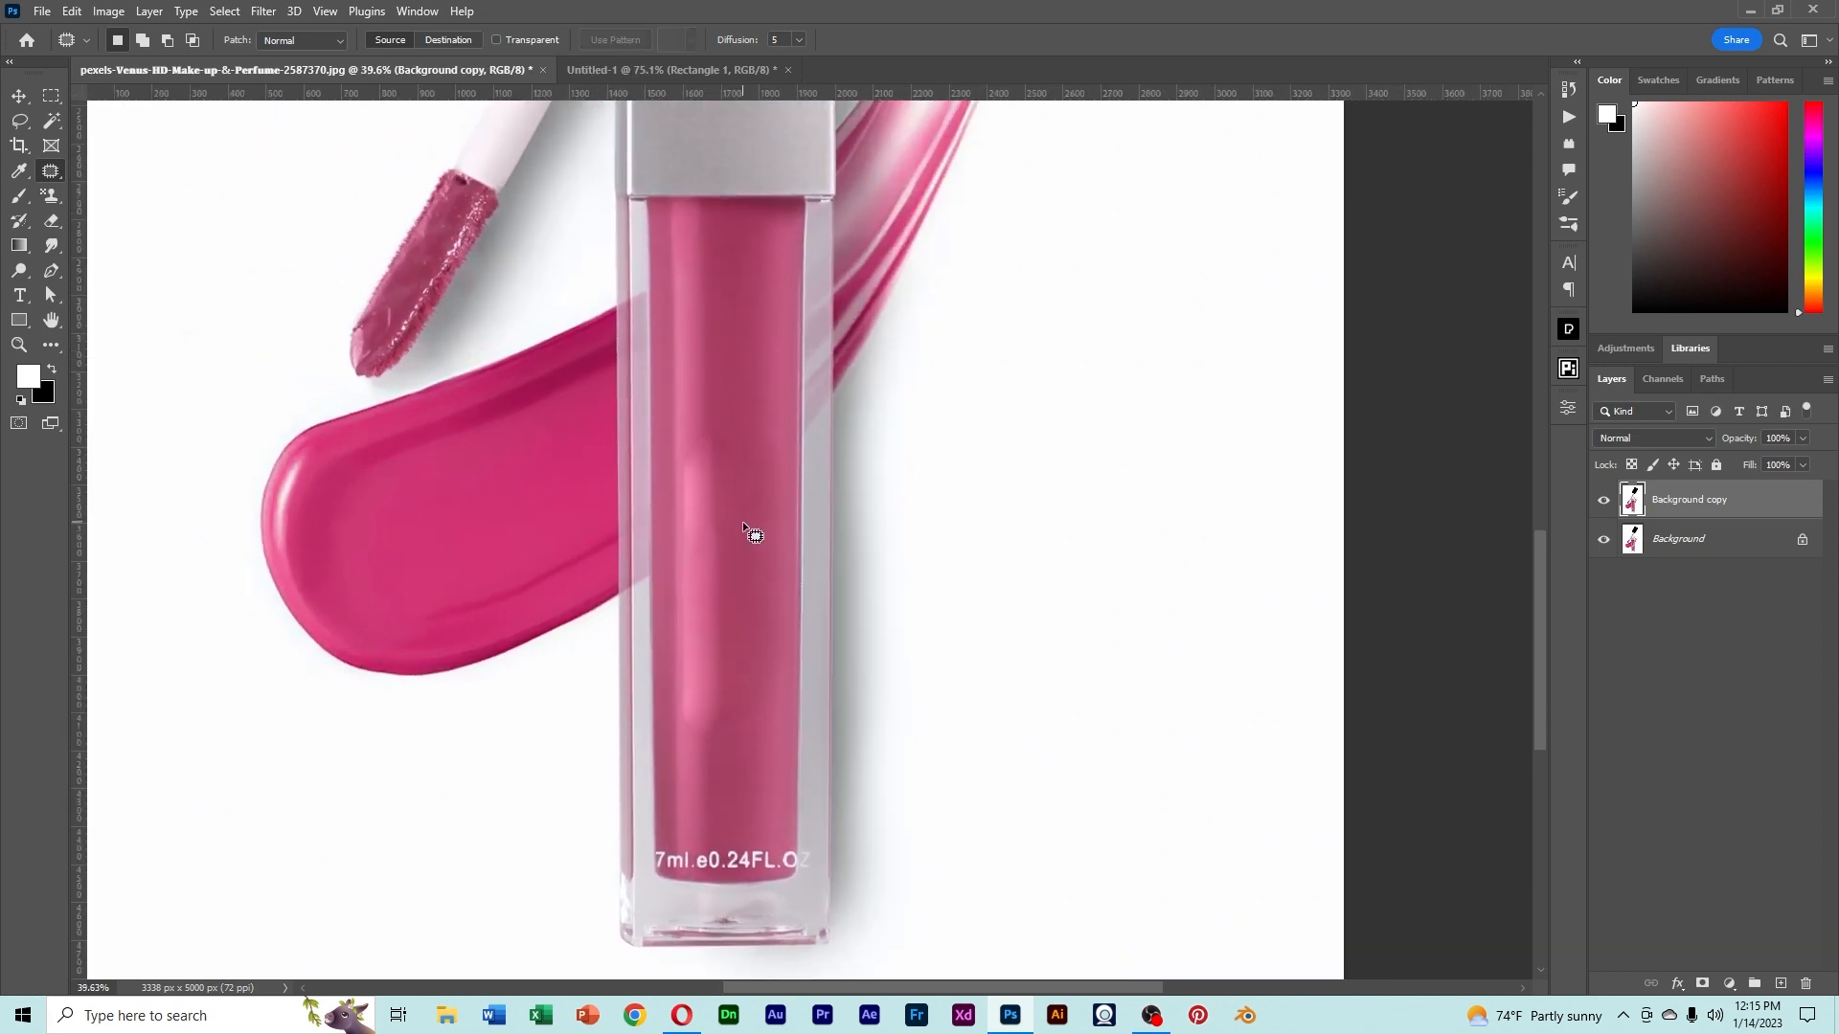
pyautogui.scroll(1, 743, 521)
pyautogui.moveTo(730, 497); pyautogui.dragTo(778, 520)
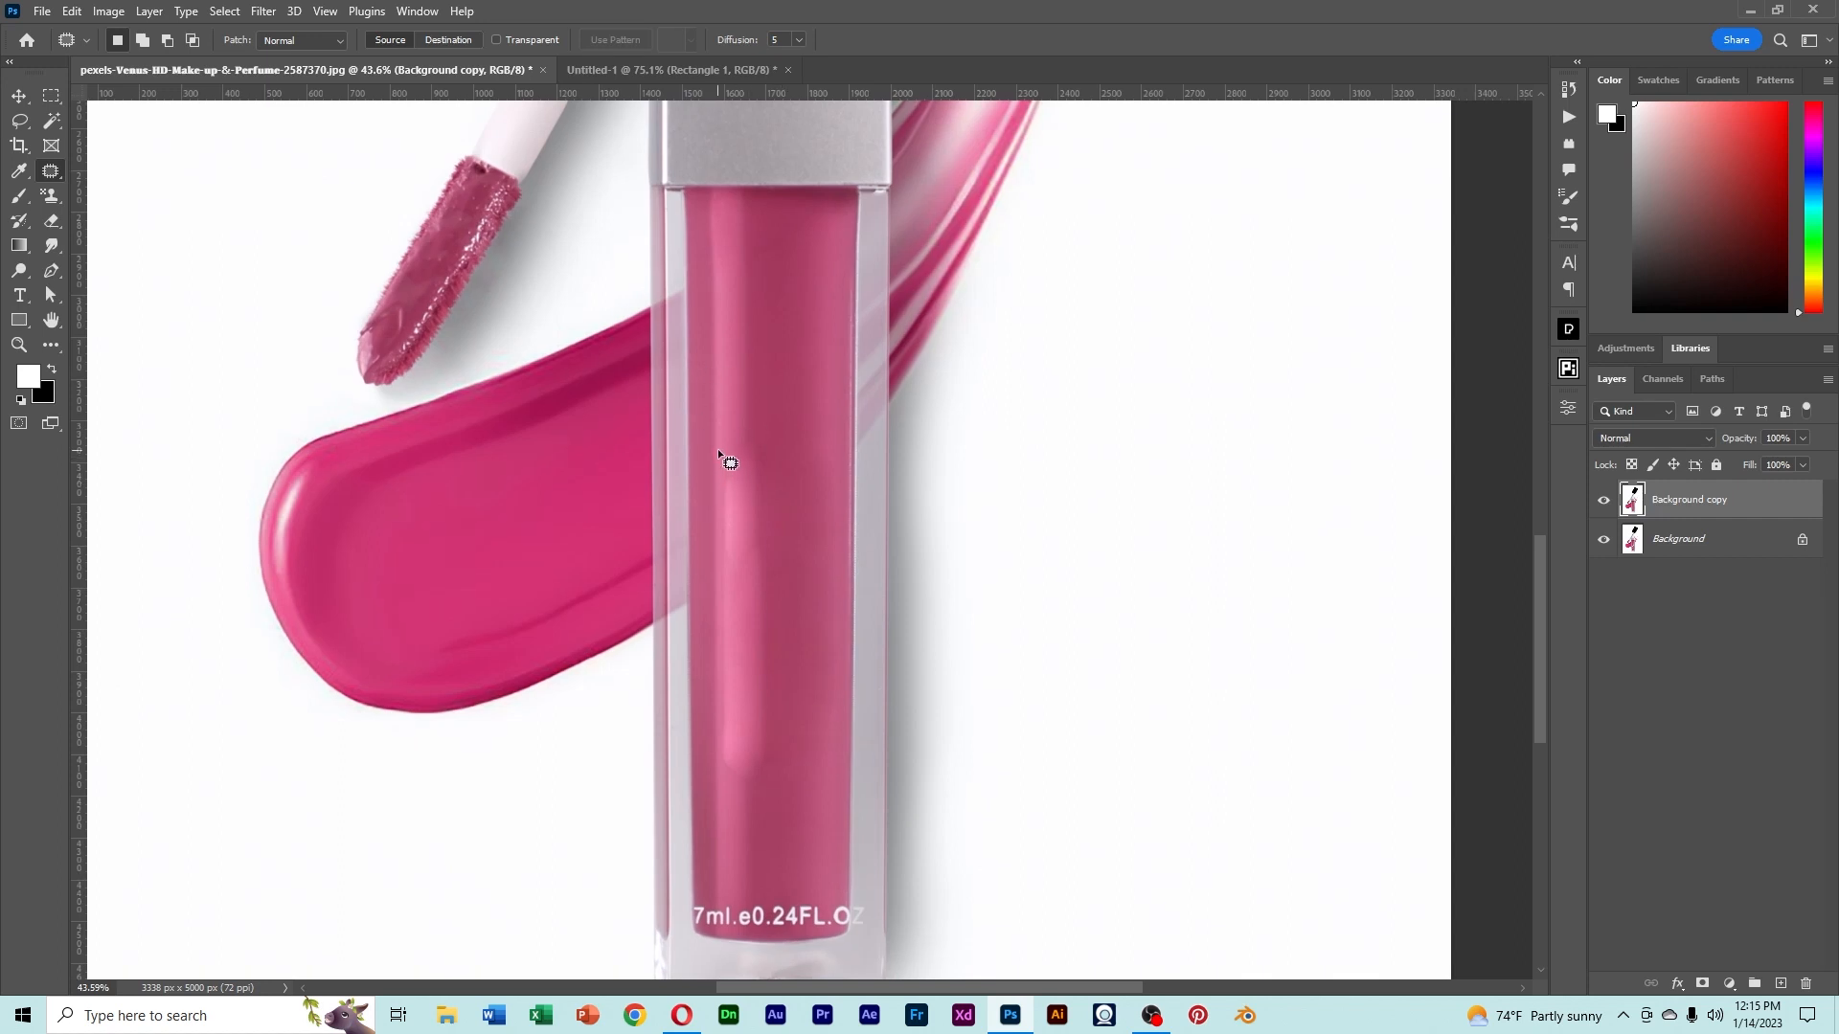
pyautogui.scroll(1, 737, 613)
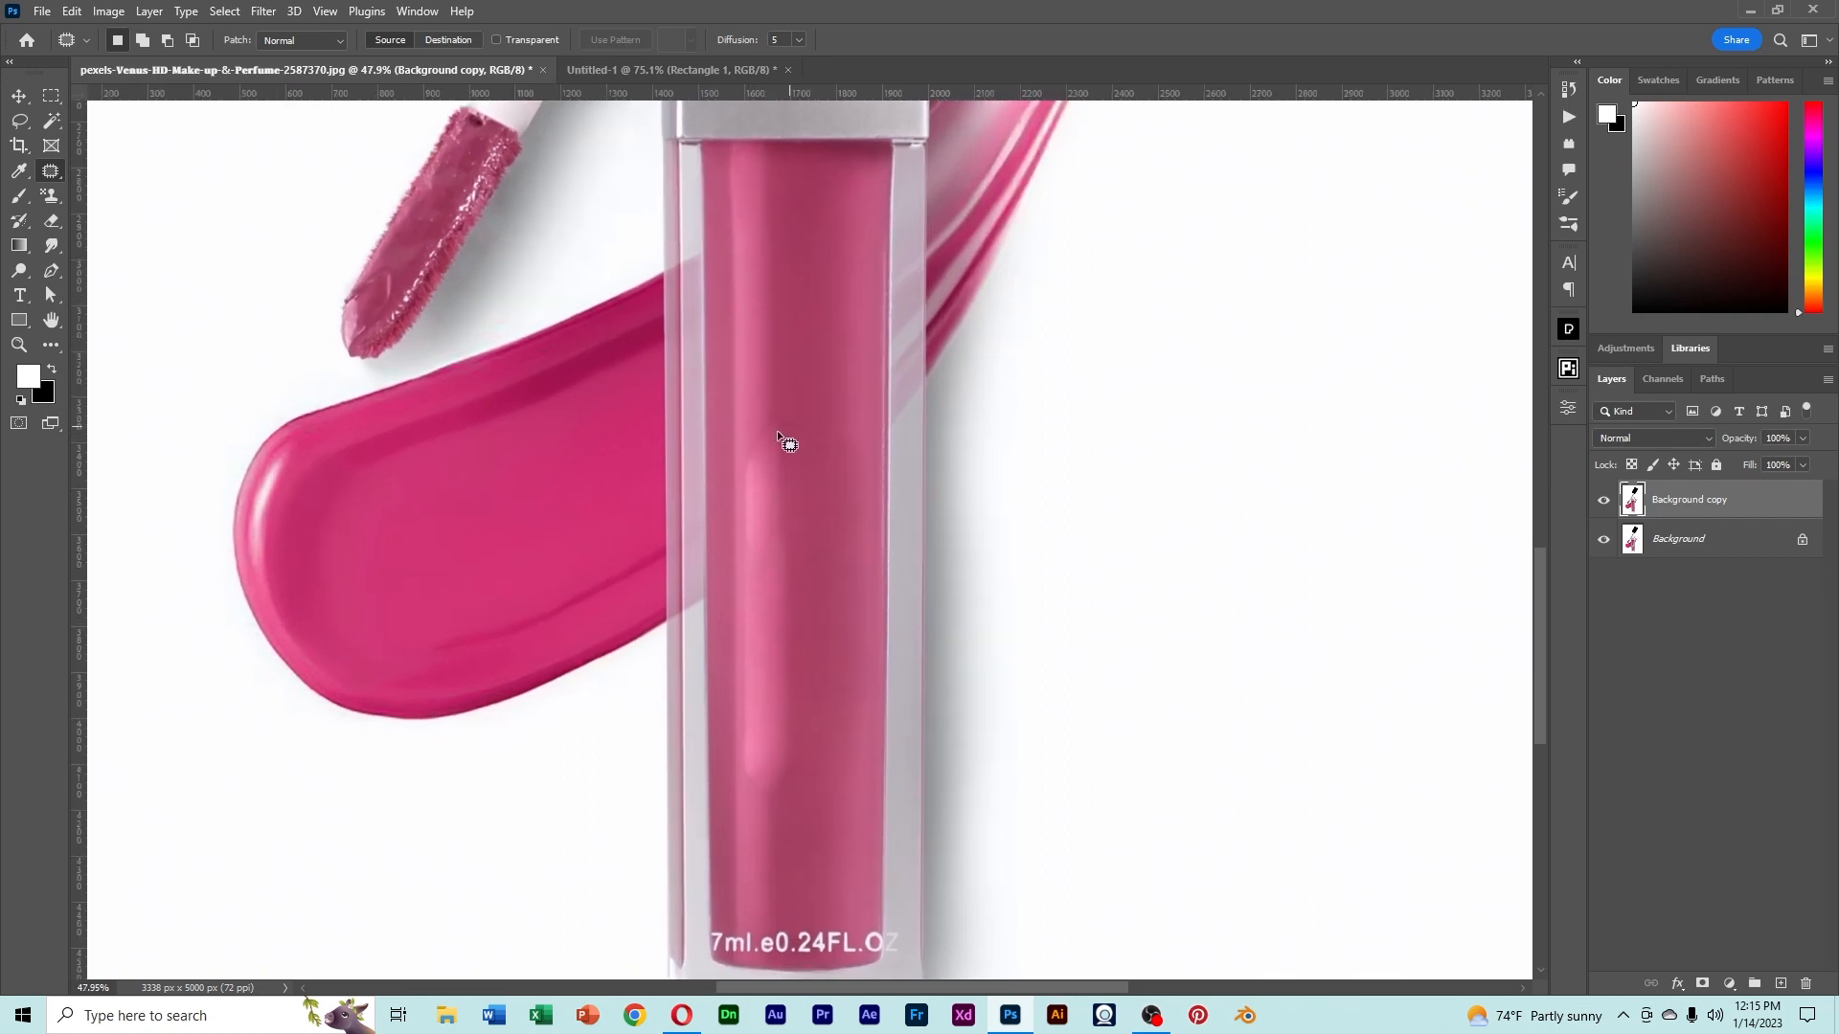
pyautogui.moveTo(804, 419); pyautogui.dragTo(862, 441)
pyautogui.hotkey('ctrl', 'd')
pyautogui.moveTo(742, 752)
pyautogui.mouseDown()
pyautogui.moveTo(768, 801)
pyautogui.moveTo(806, 481)
pyautogui.moveTo(735, 419)
pyautogui.mouseUp()
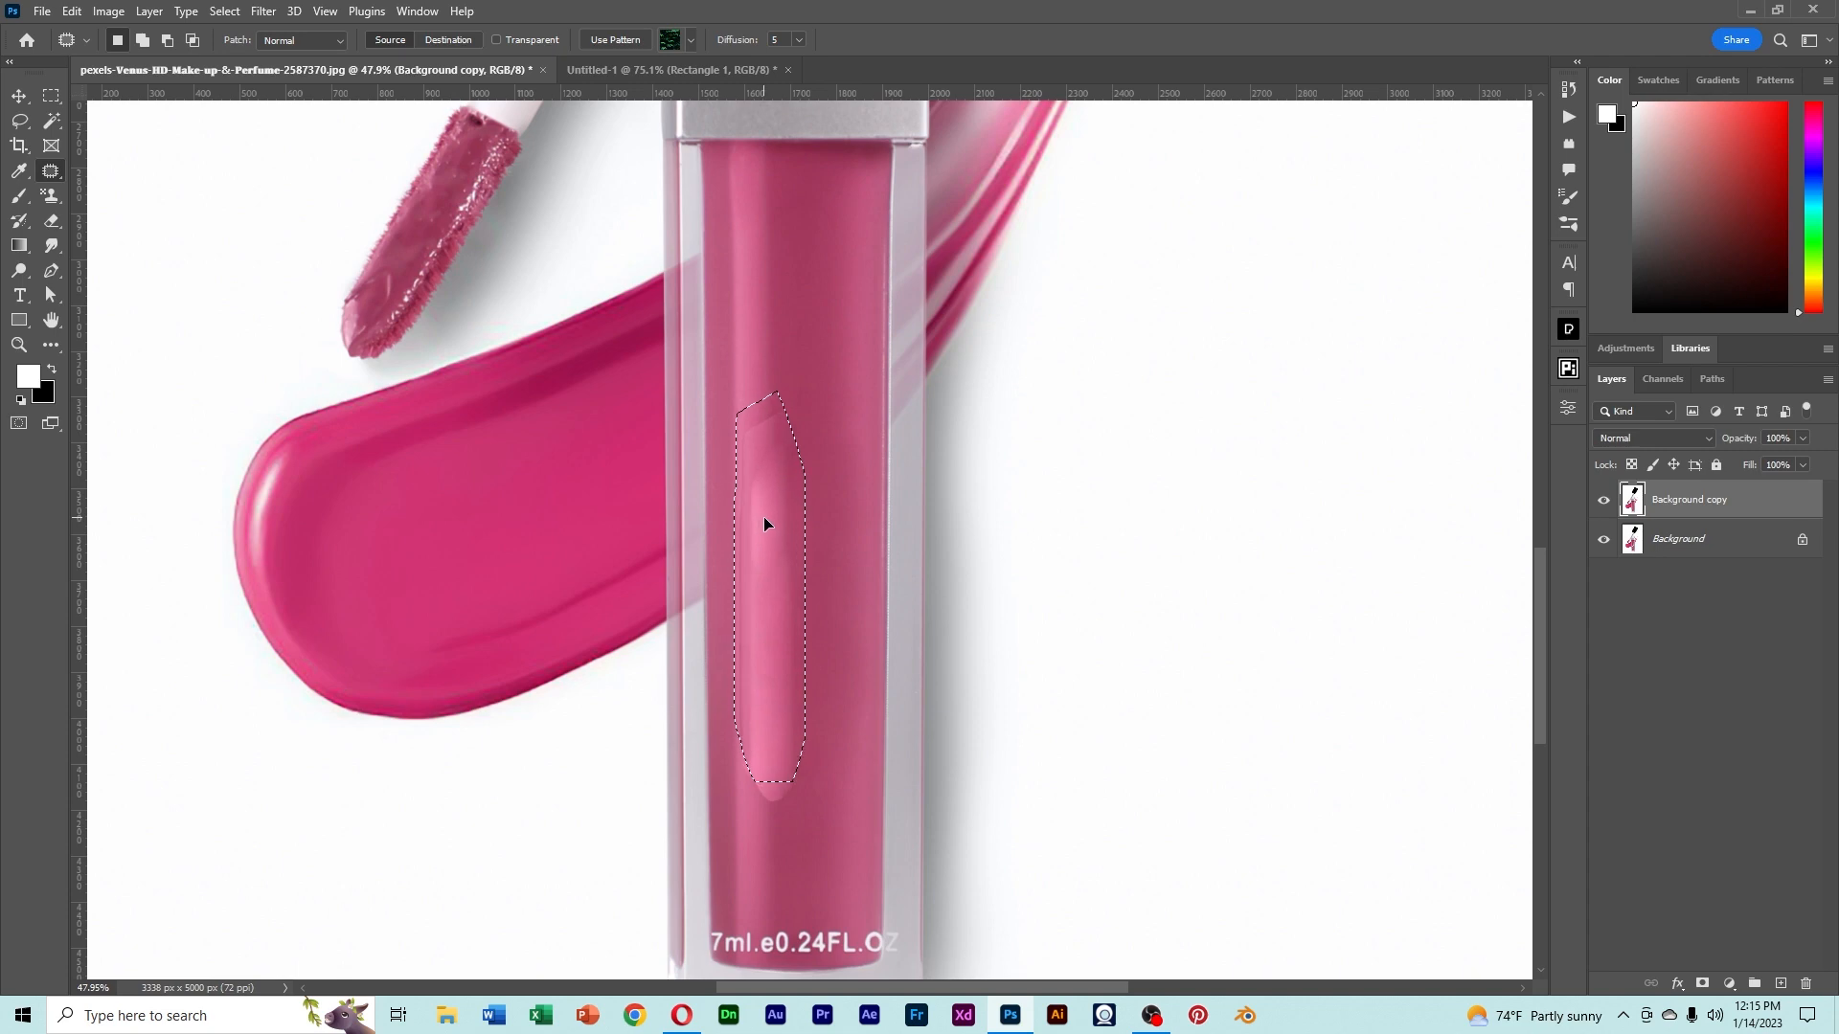
pyautogui.moveTo(762, 517); pyautogui.dragTo(798, 557)
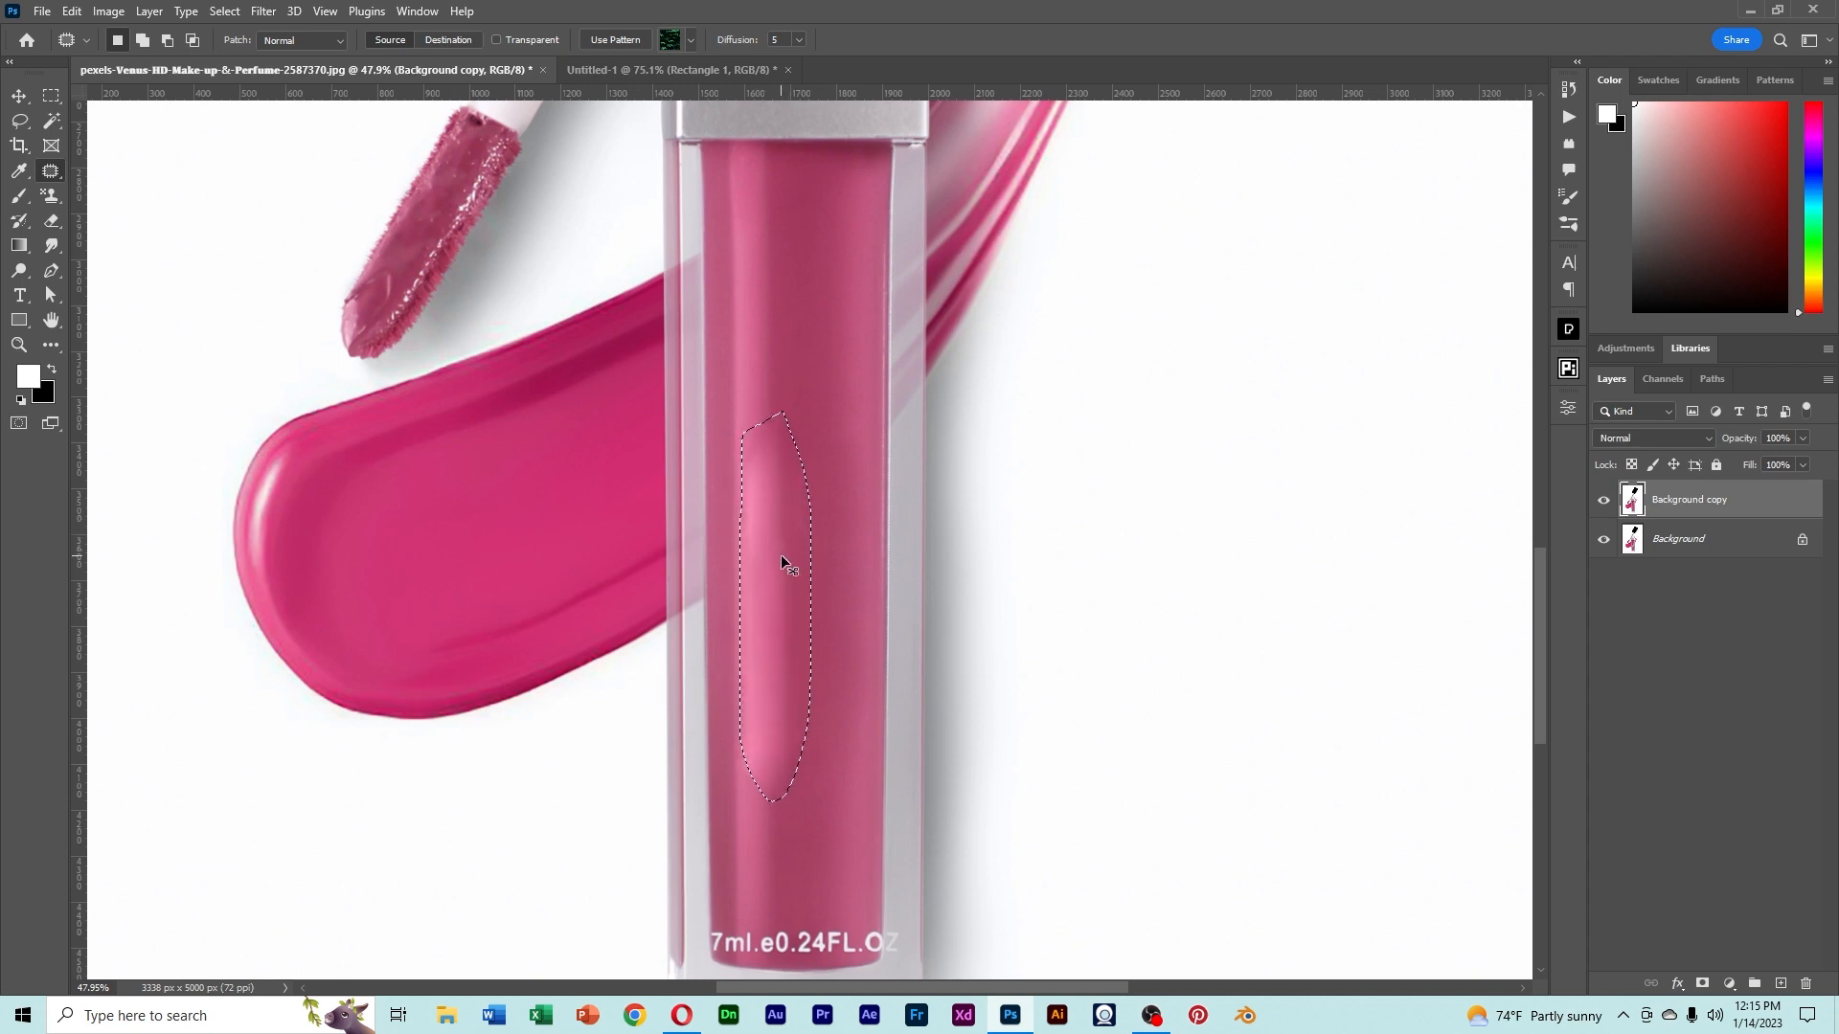
pyautogui.hotkey('ctrl', 'd')
# - Examine the patched tube up close and within the whole image for remaining blemishes
pyautogui.scroll(-5, 777, 577)
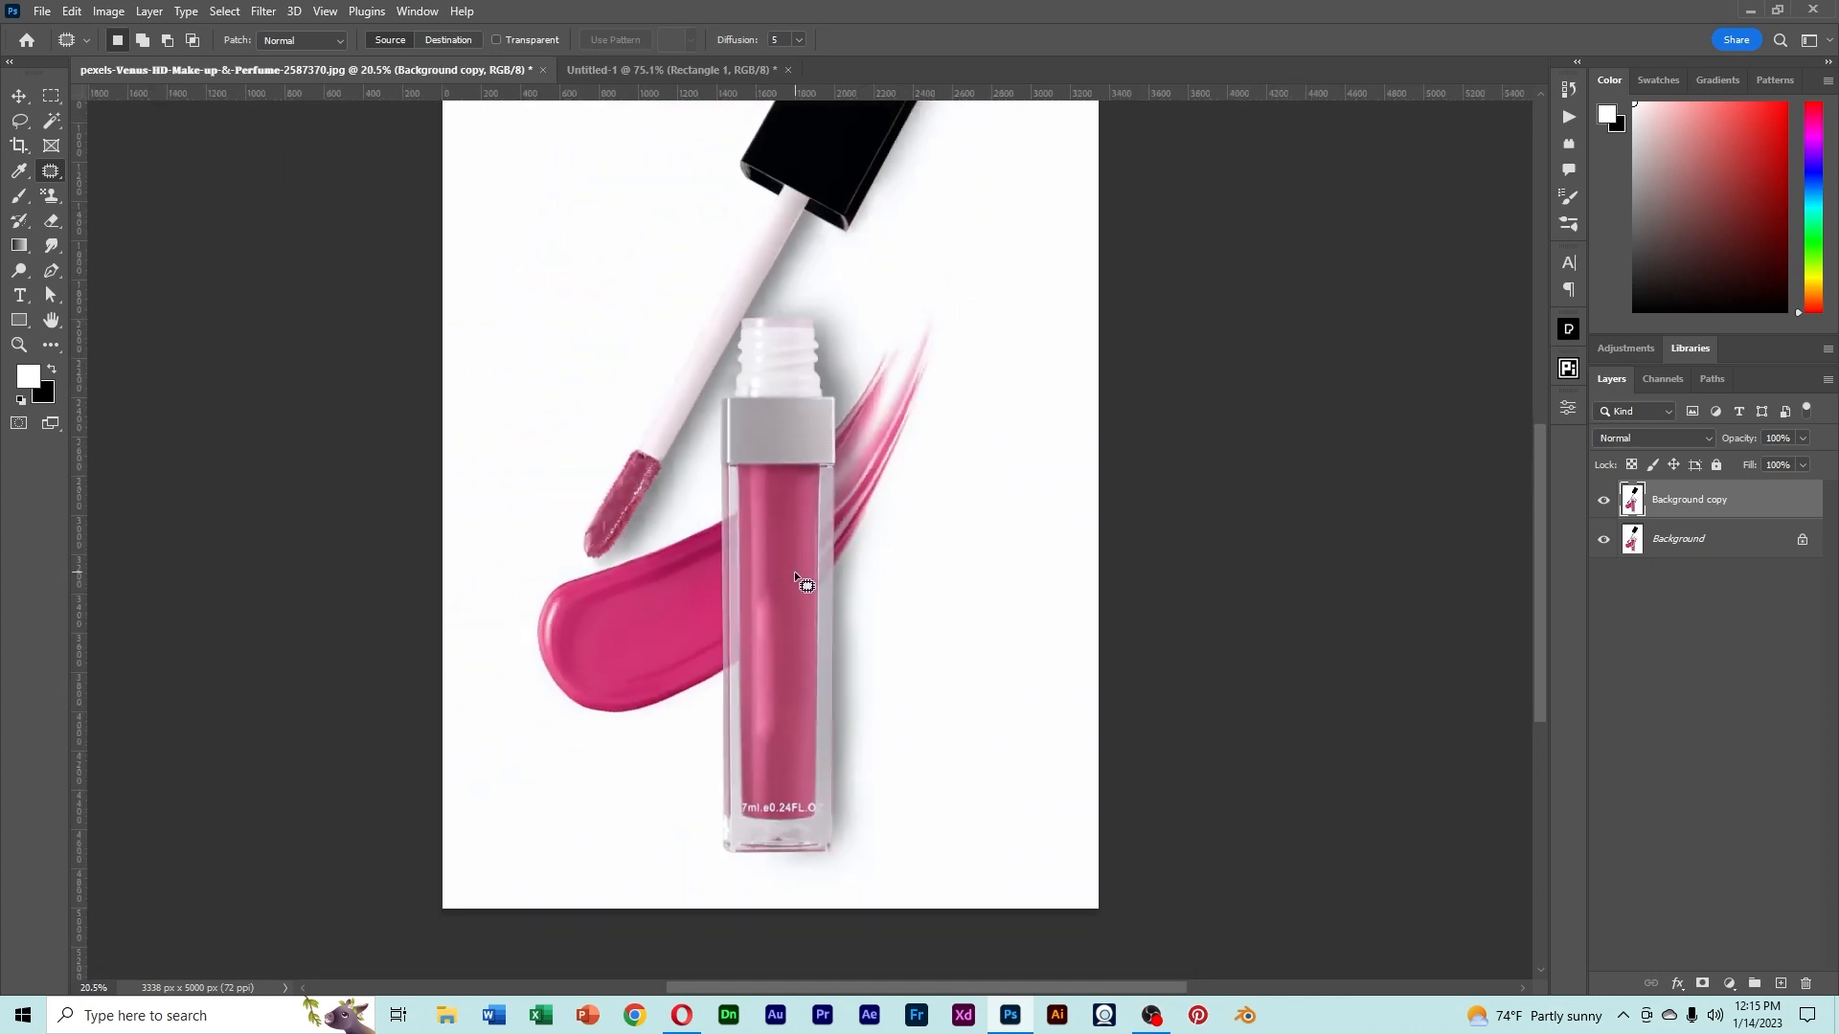
pyautogui.scroll(10, 727, 730)
pyautogui.moveTo(848, 253)
pyautogui.mouseDown()
pyautogui.moveTo(842, 624)
pyautogui.moveTo(833, 192)
pyautogui.moveTo(831, 251)
pyautogui.mouseUp()
pyautogui.scroll(-2, 838, 557)
pyautogui.scroll(-4, 929, 460)
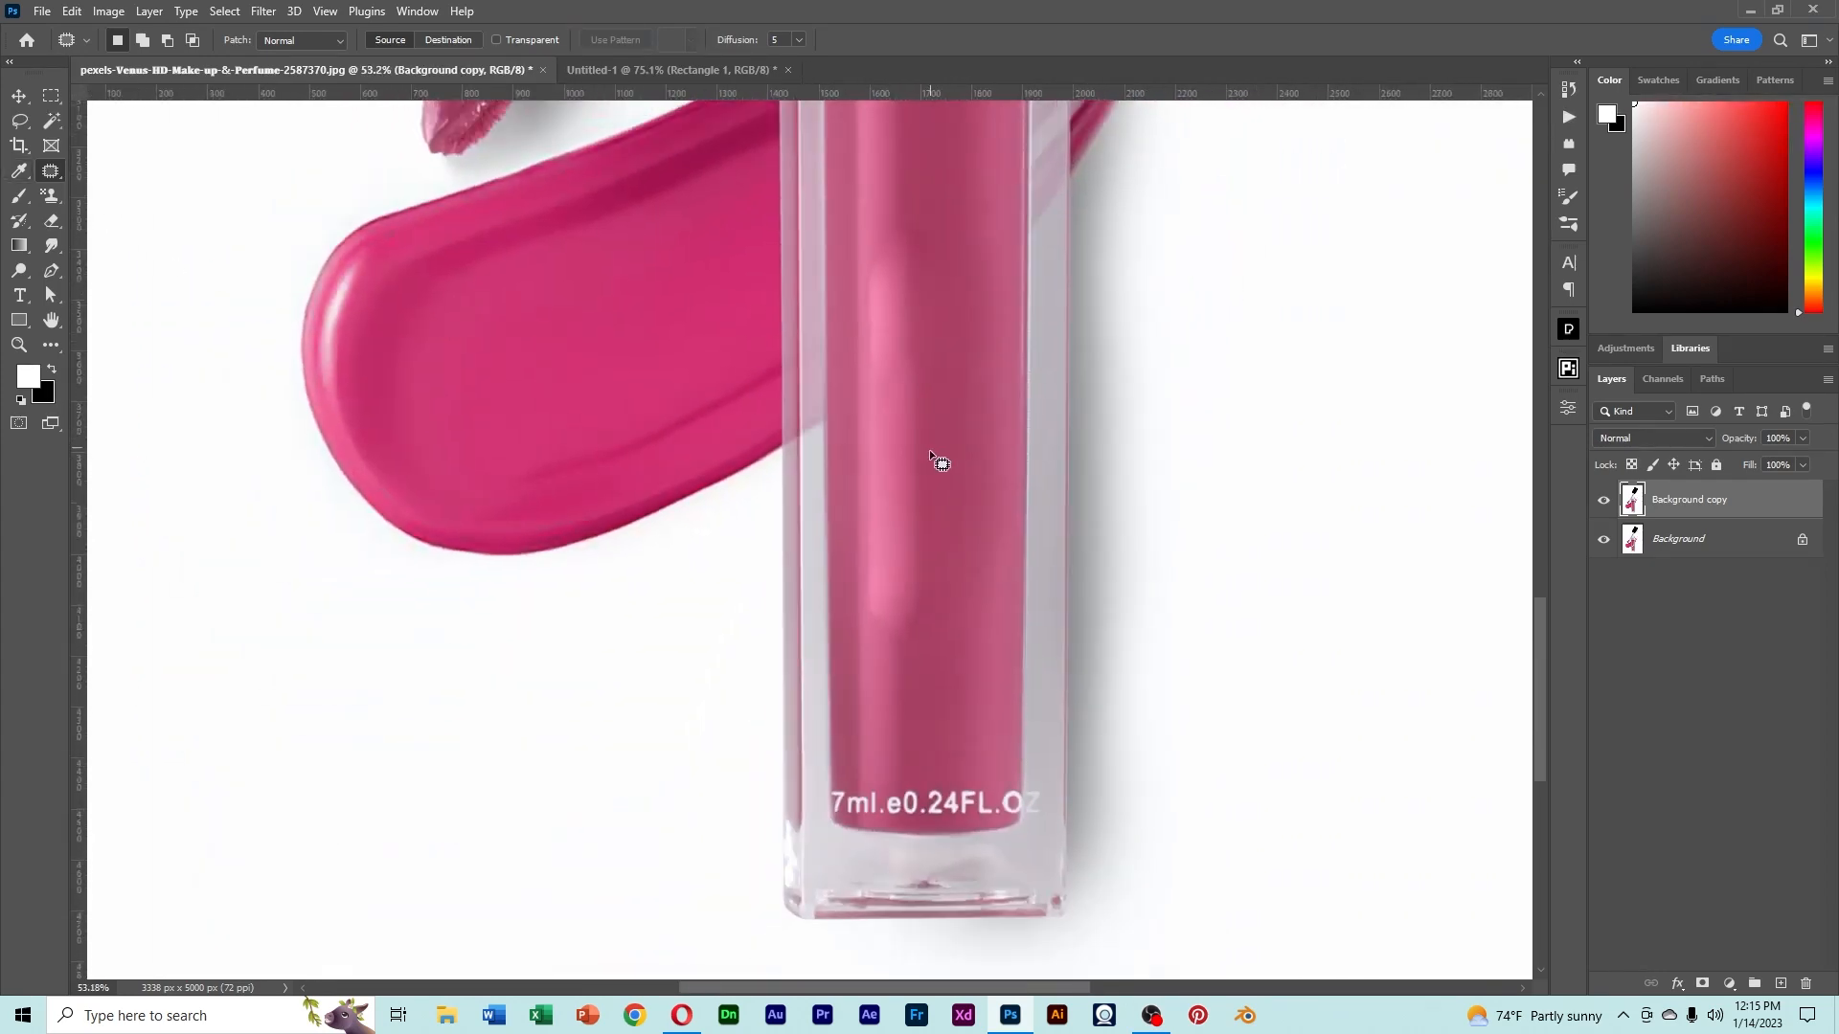
pyautogui.scroll(-3, 925, 458)
pyautogui.moveTo(898, 351); pyautogui.dragTo(817, 541)
pyautogui.scroll(3, 842, 603)
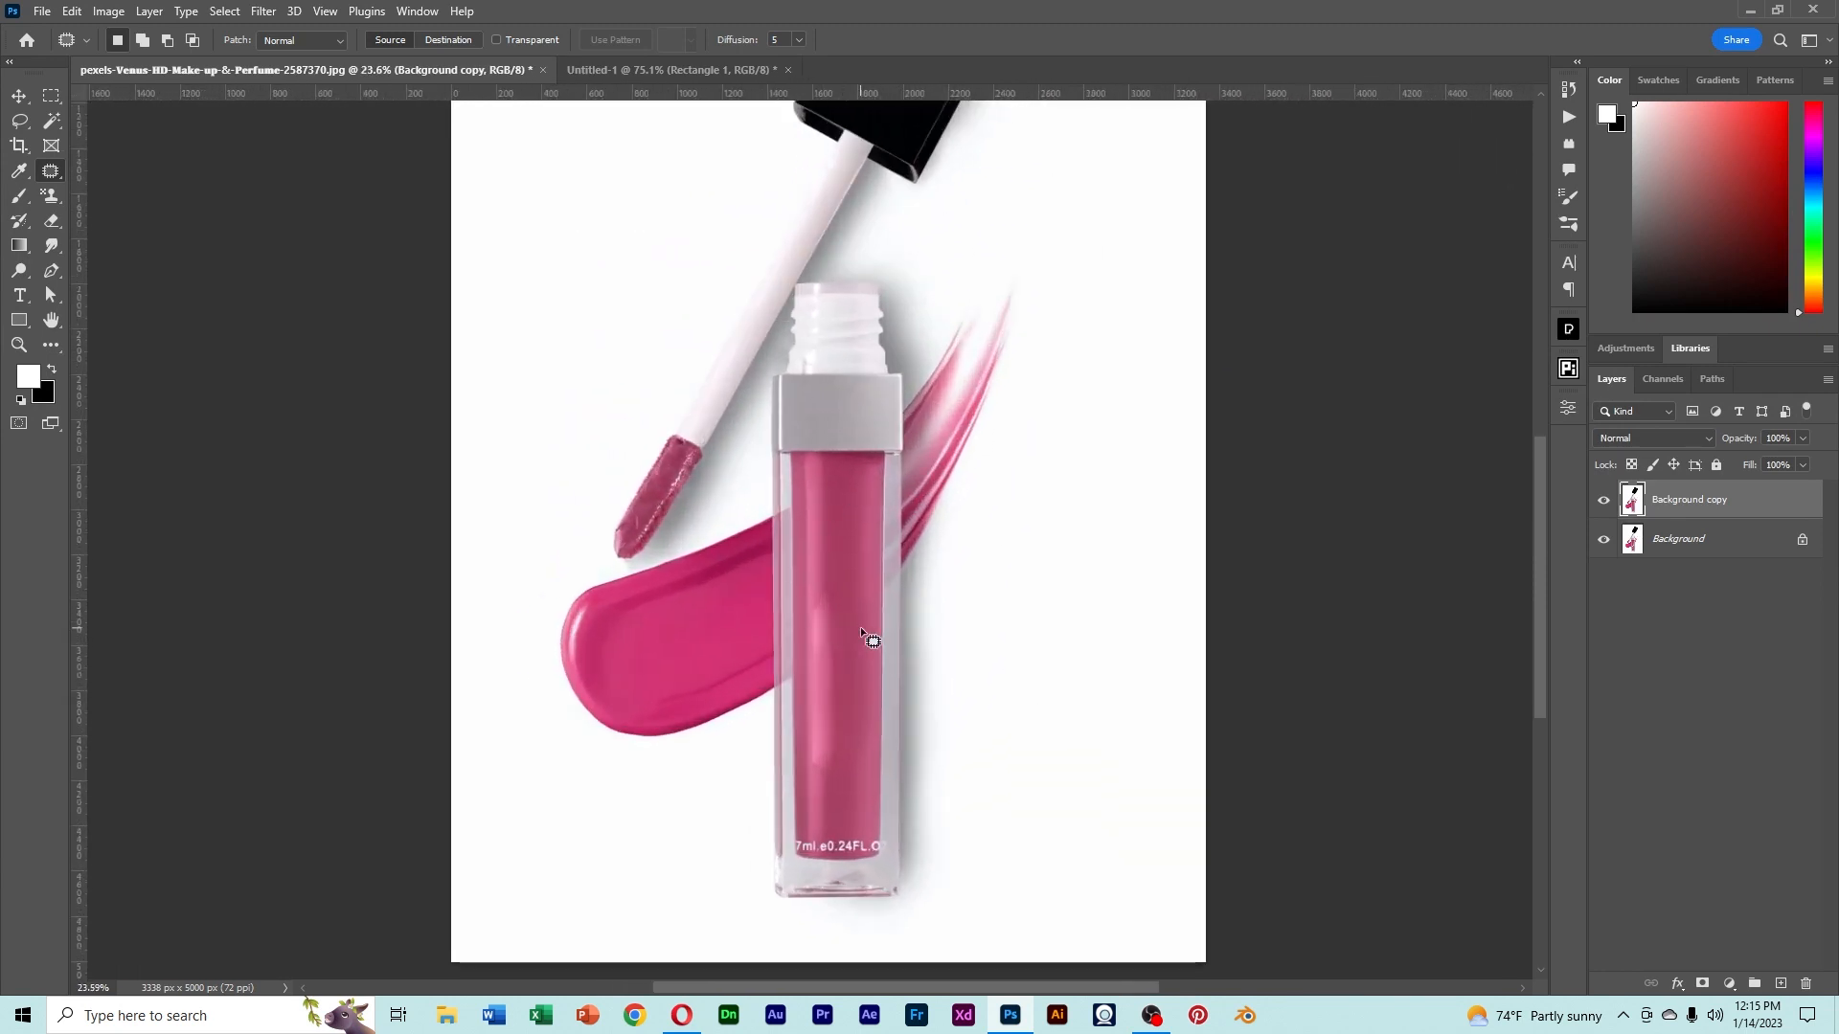
# - Duplicate the original Background layer again and leave the patched copy above it hidden after comparing the two
pyautogui.click(1605, 502)
pyautogui.click(1684, 552)
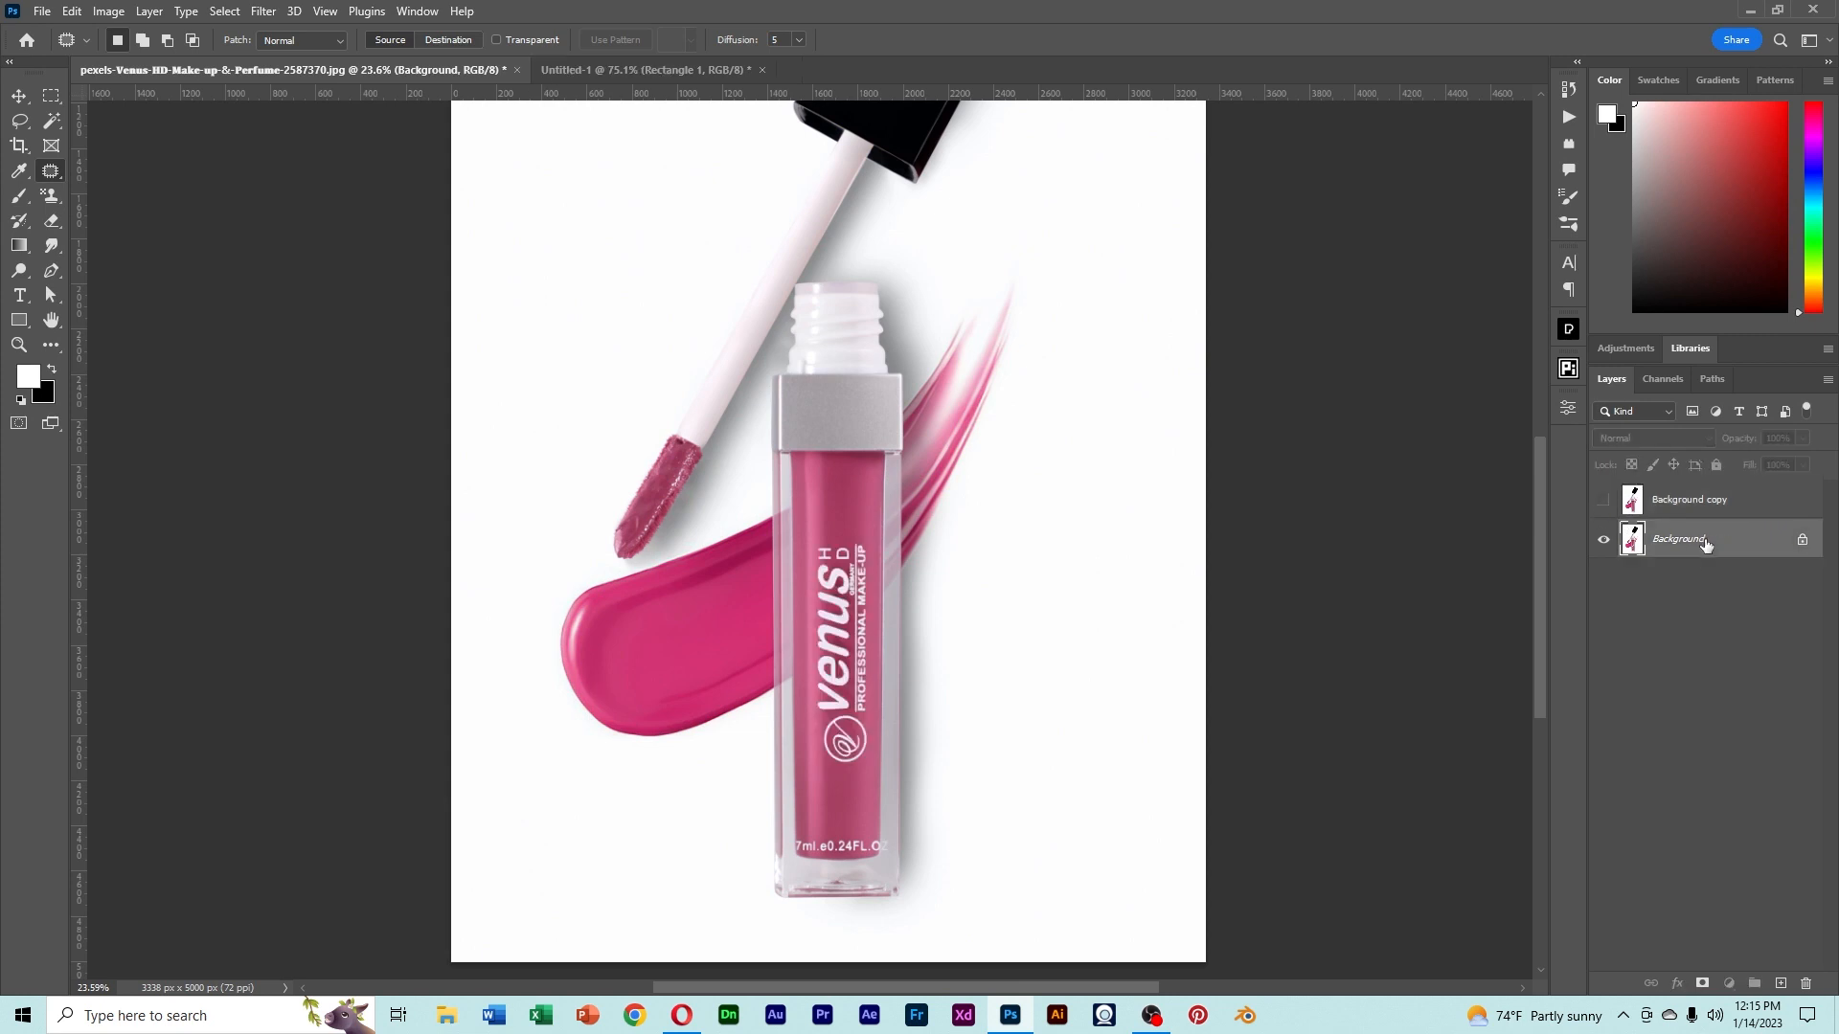
pyautogui.moveTo(1705, 544); pyautogui.dragTo(1780, 983)
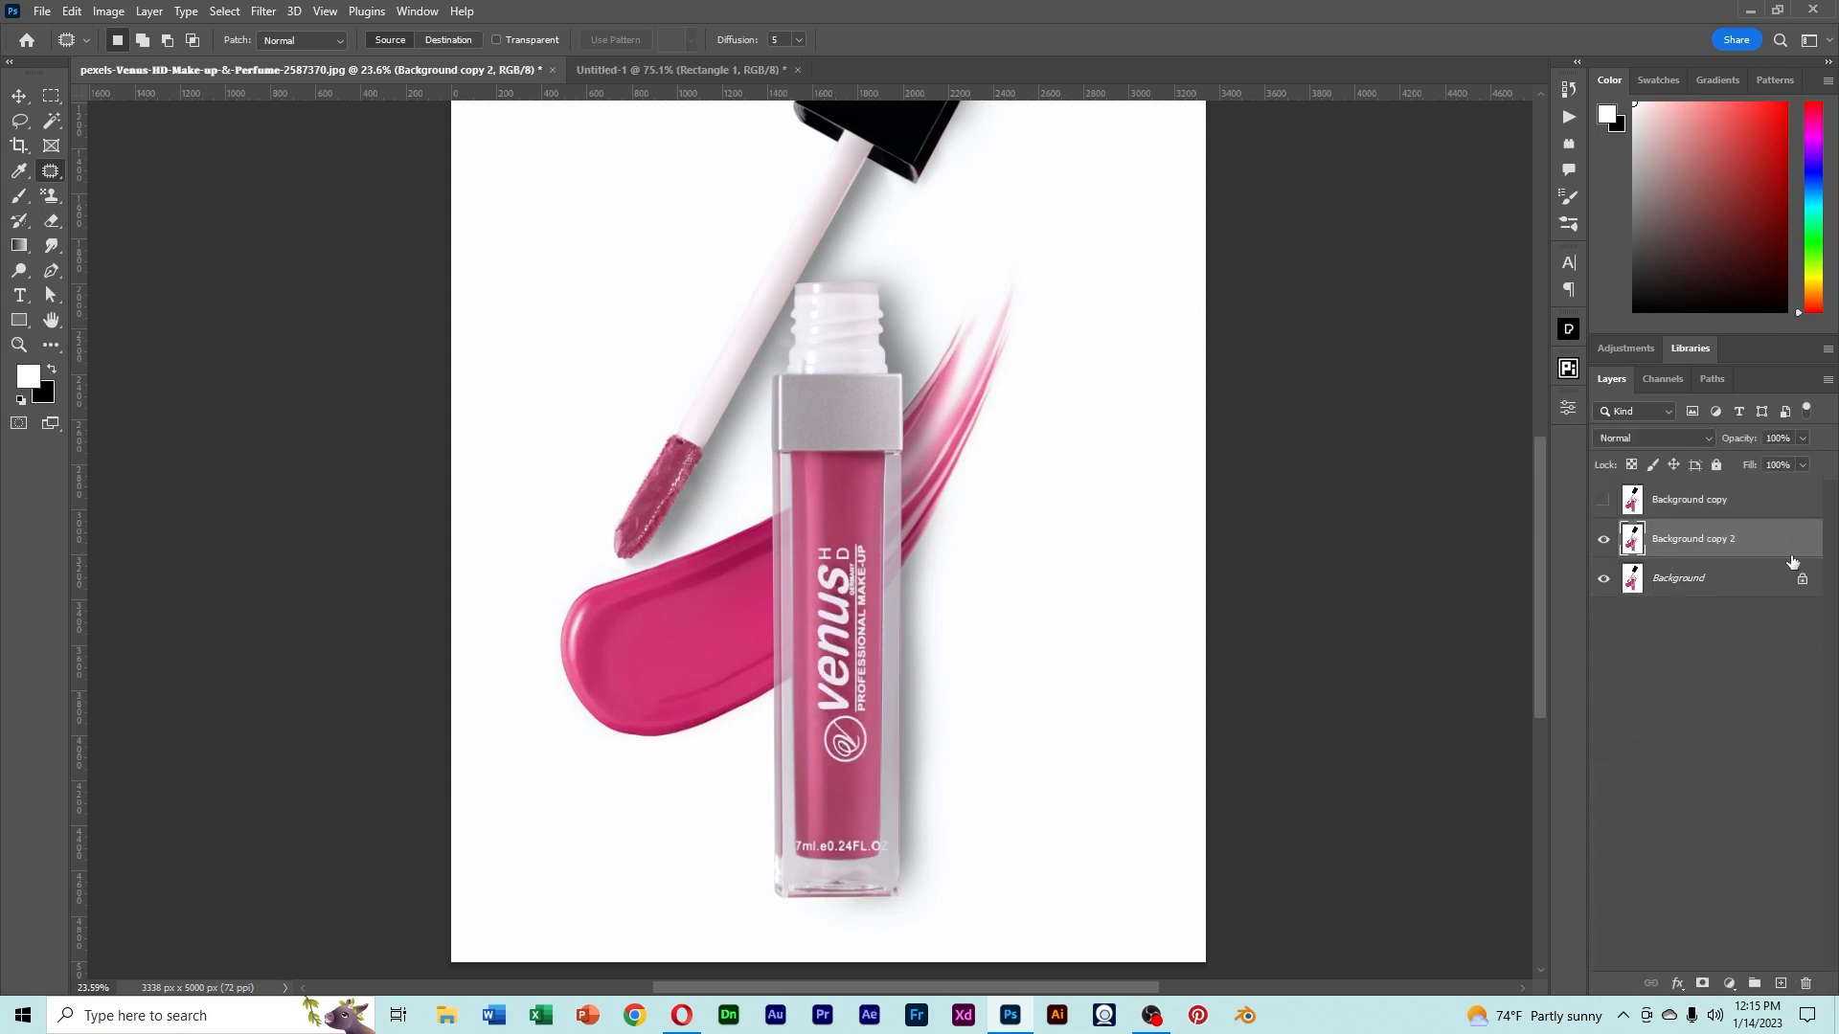
pyautogui.click(1604, 501)
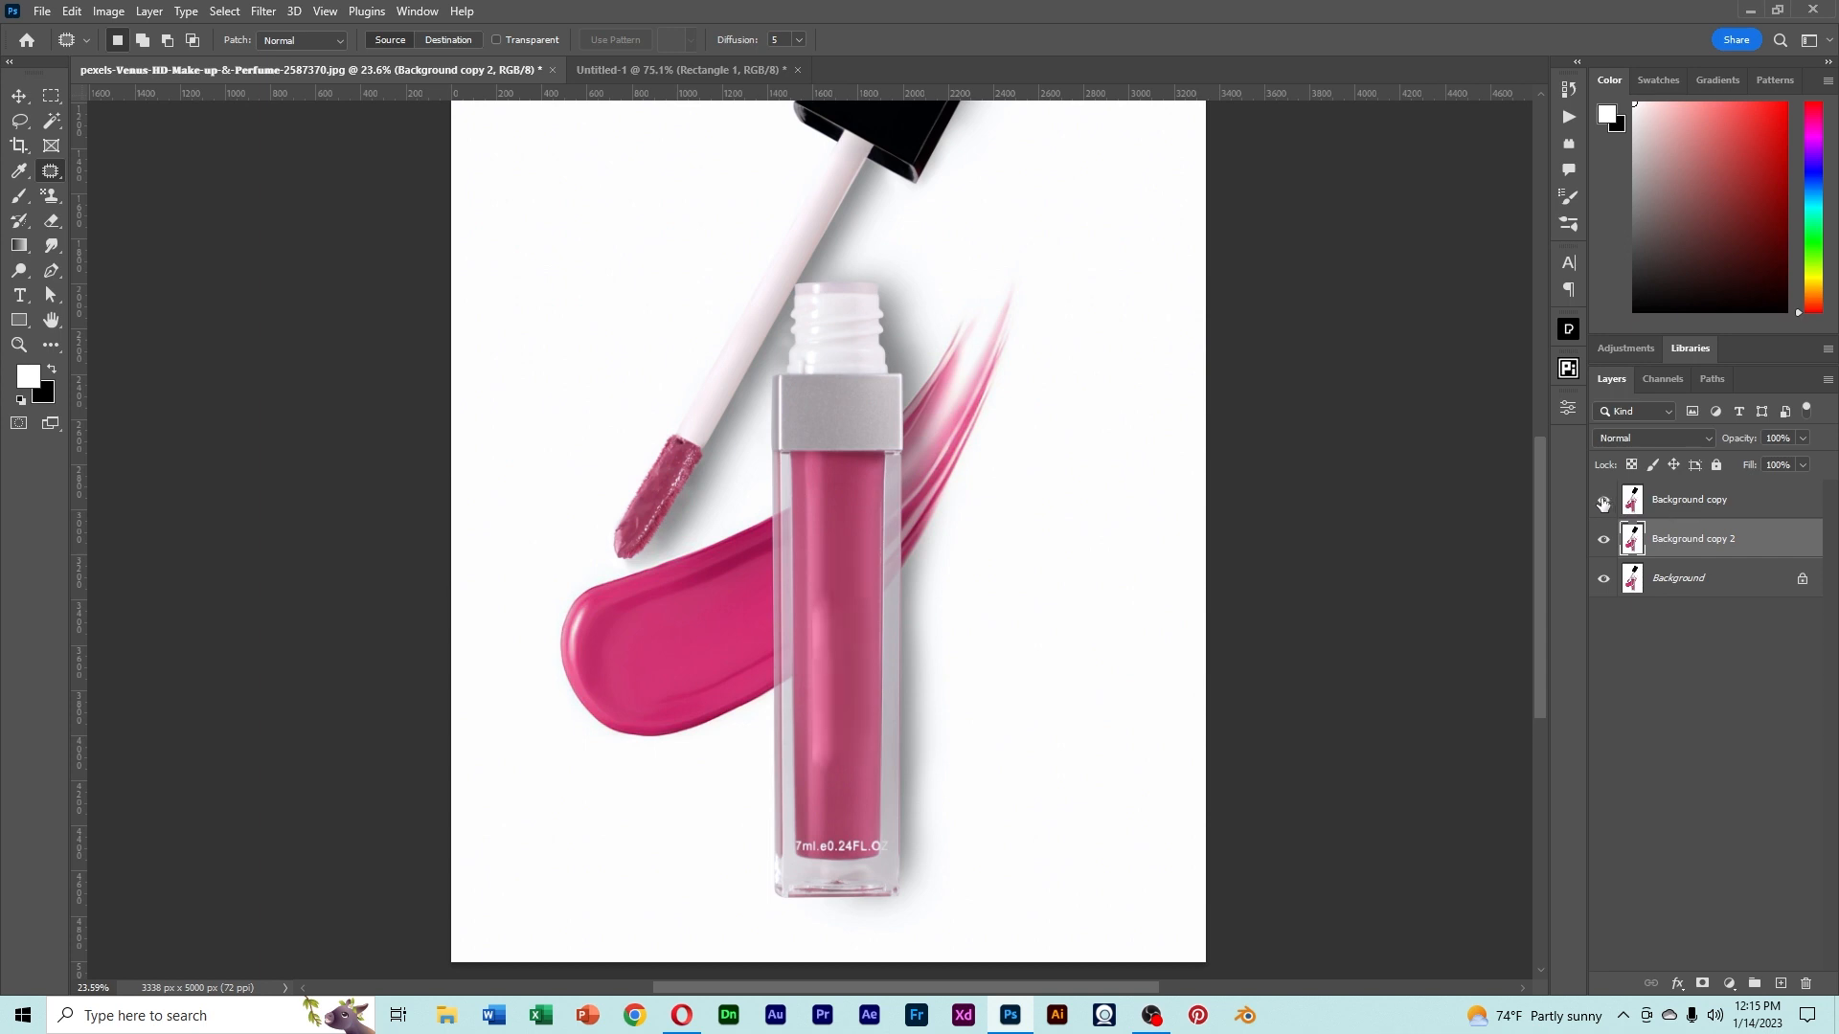
pyautogui.click(1603, 501)
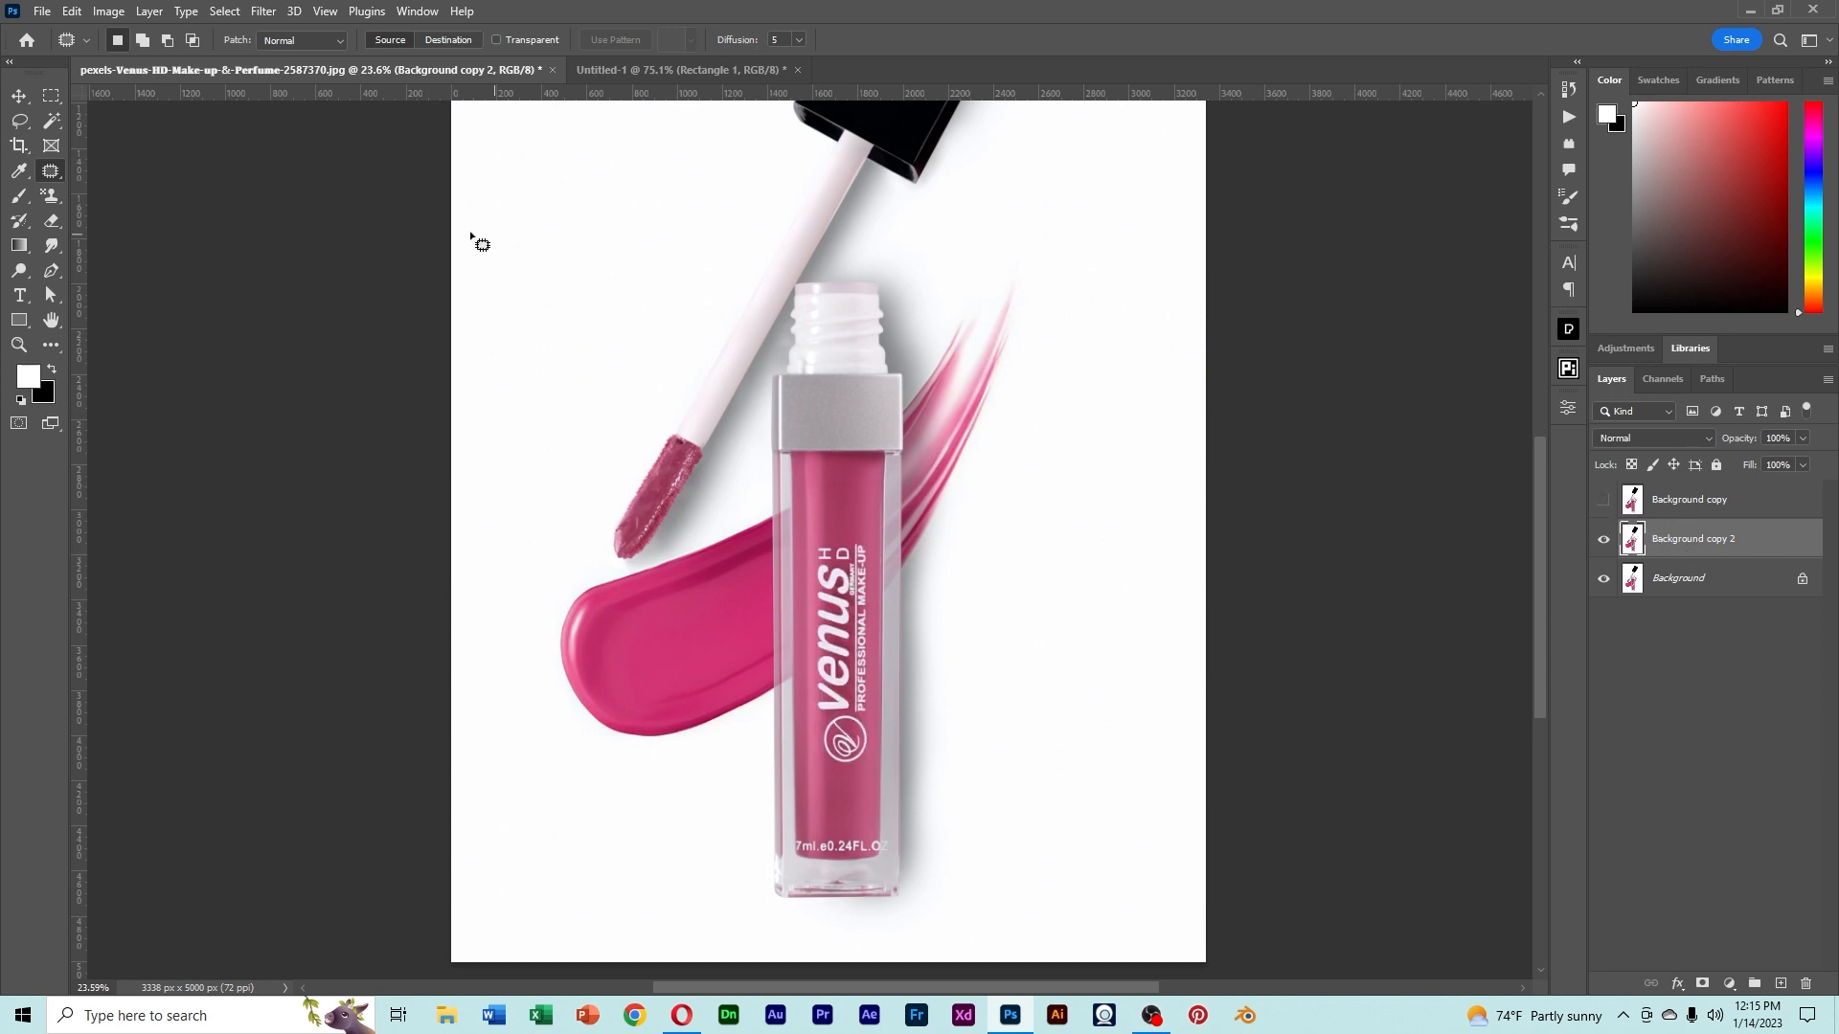
# - Select the Venus logo on the tube with the Rectangular Marquee tool
pyautogui.click(71, 12)
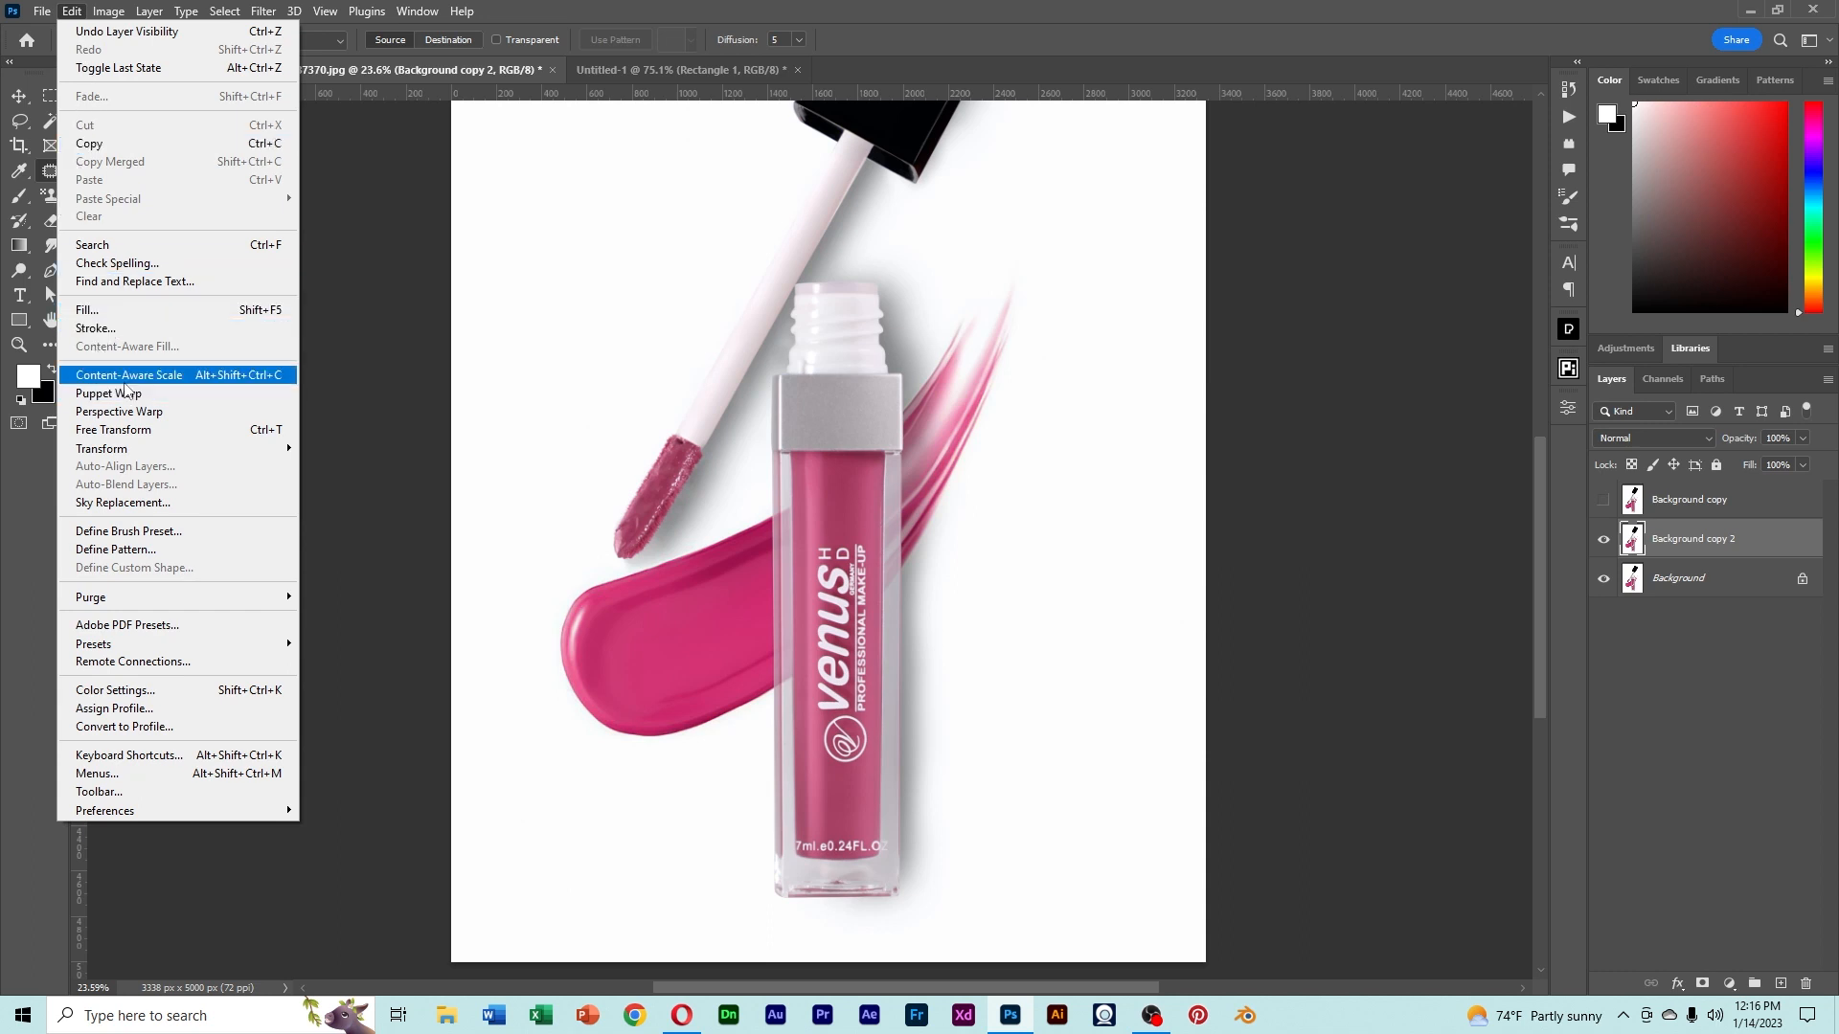
pyautogui.click(1613, 543)
pyautogui.click(51, 97)
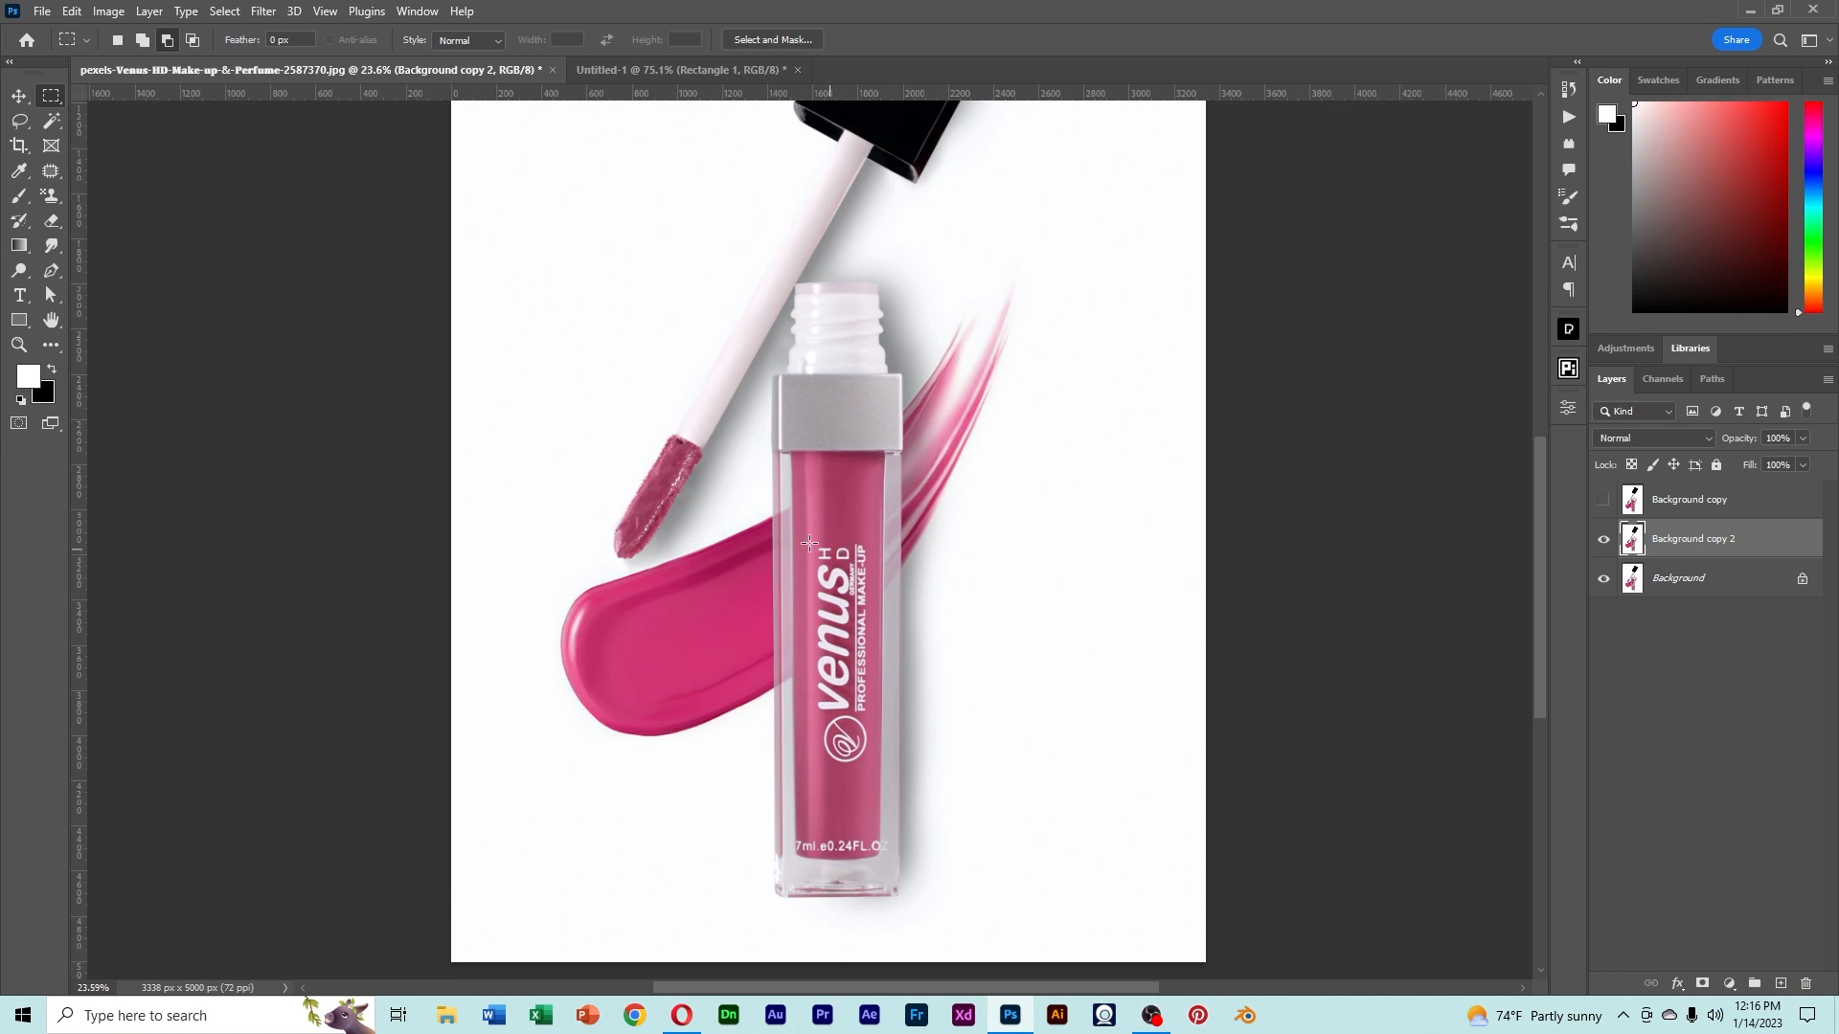
pyautogui.moveTo(816, 542); pyautogui.dragTo(874, 766)
pyautogui.rightClick(50, 96)
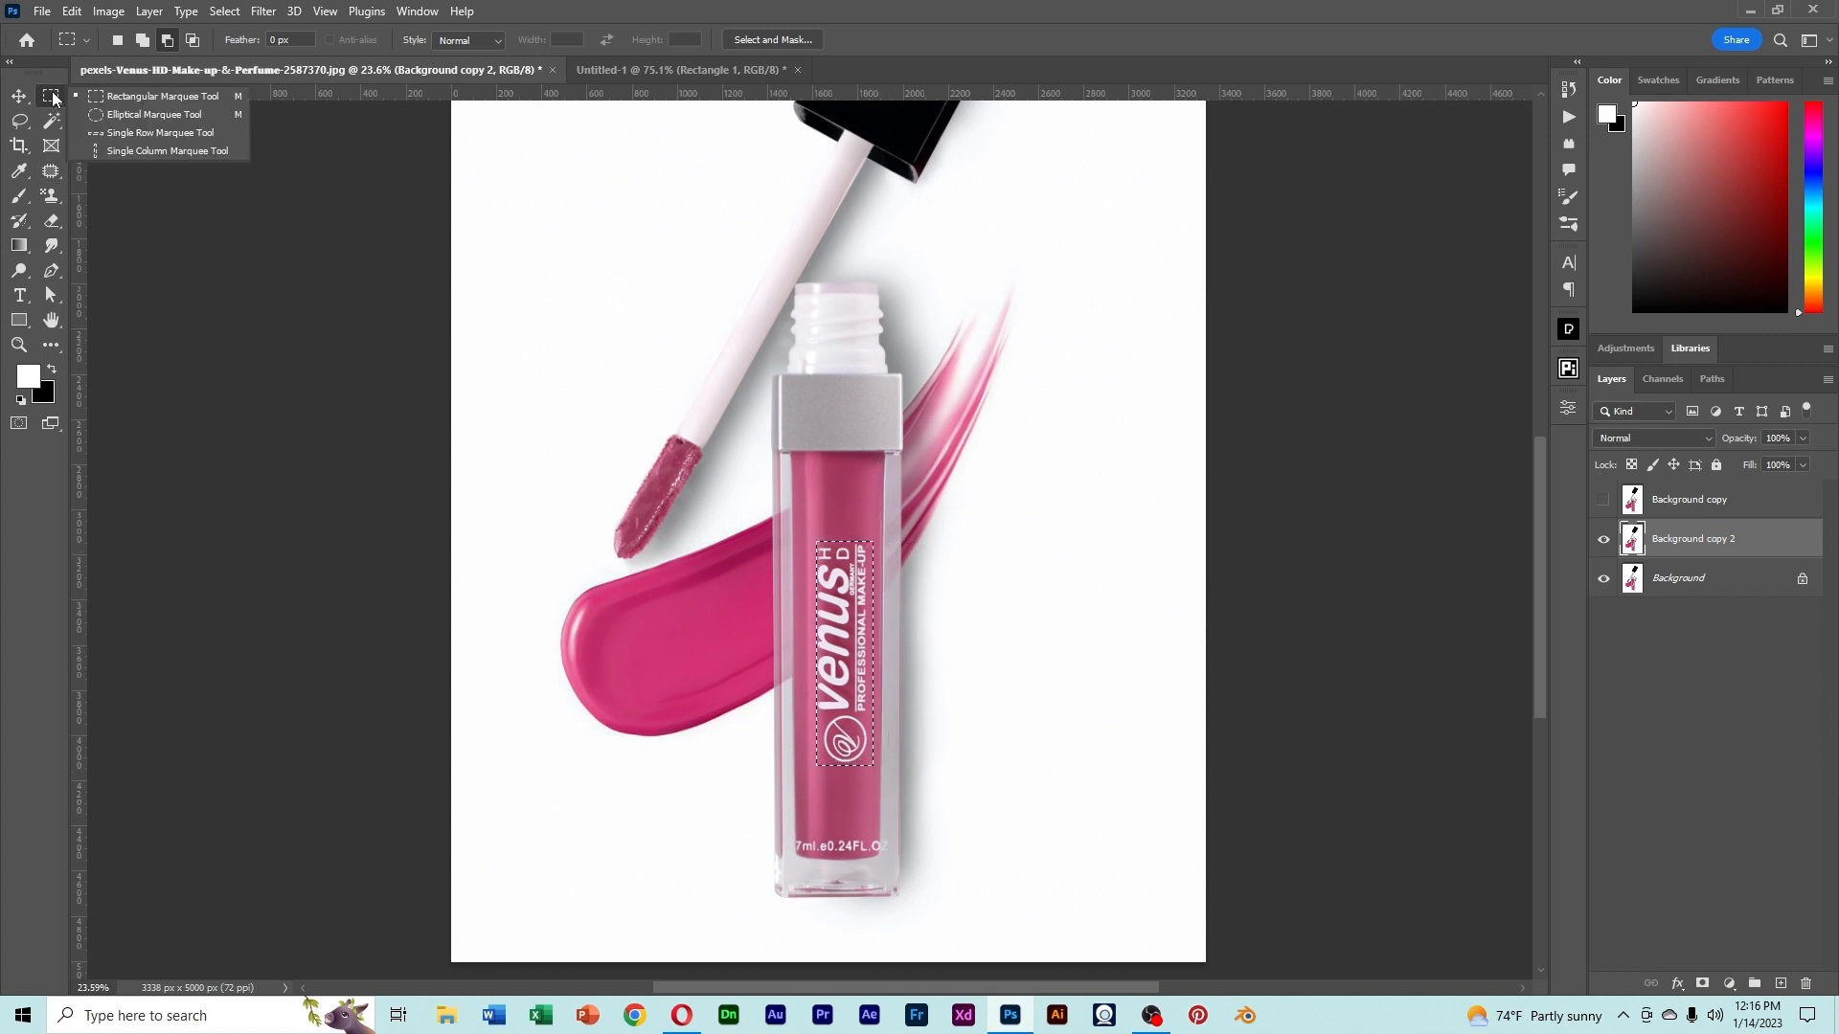
pyautogui.click(115, 99)
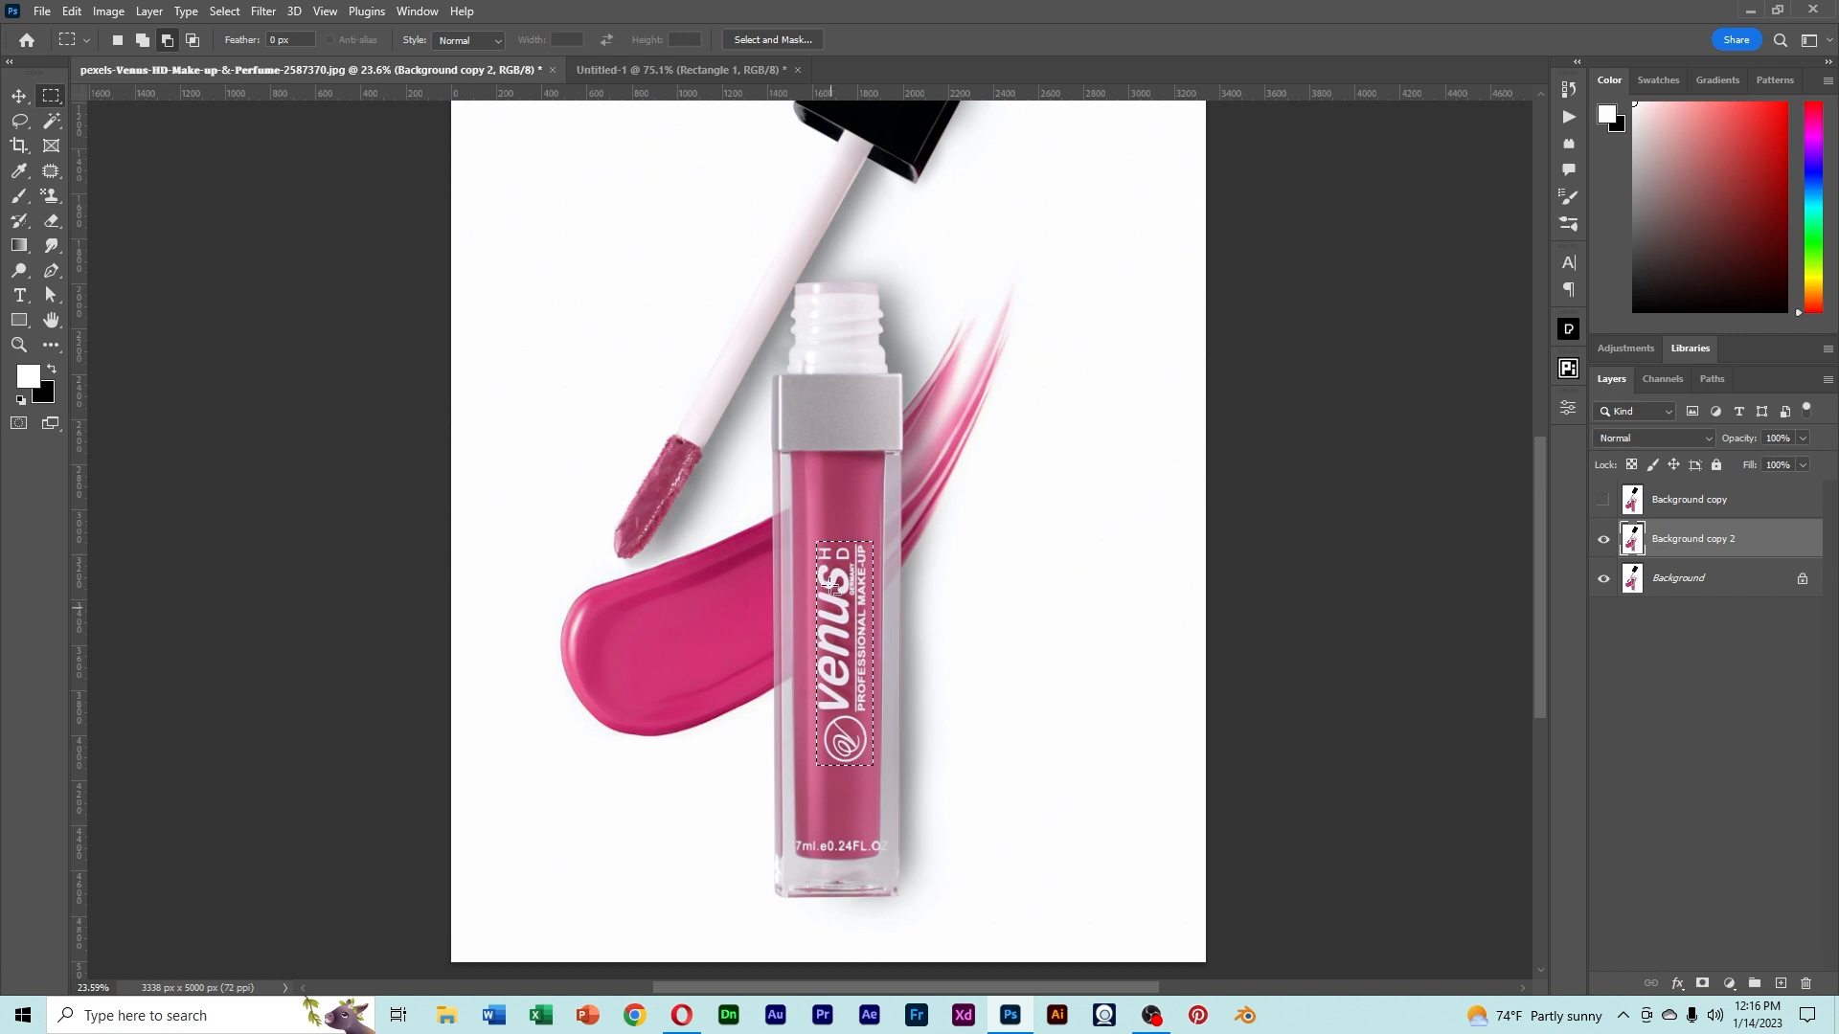
# - Apply Content-Aware Fill to the selected logo area with automatic sampling, outputting the result to a new layer
pyautogui.click(72, 10)
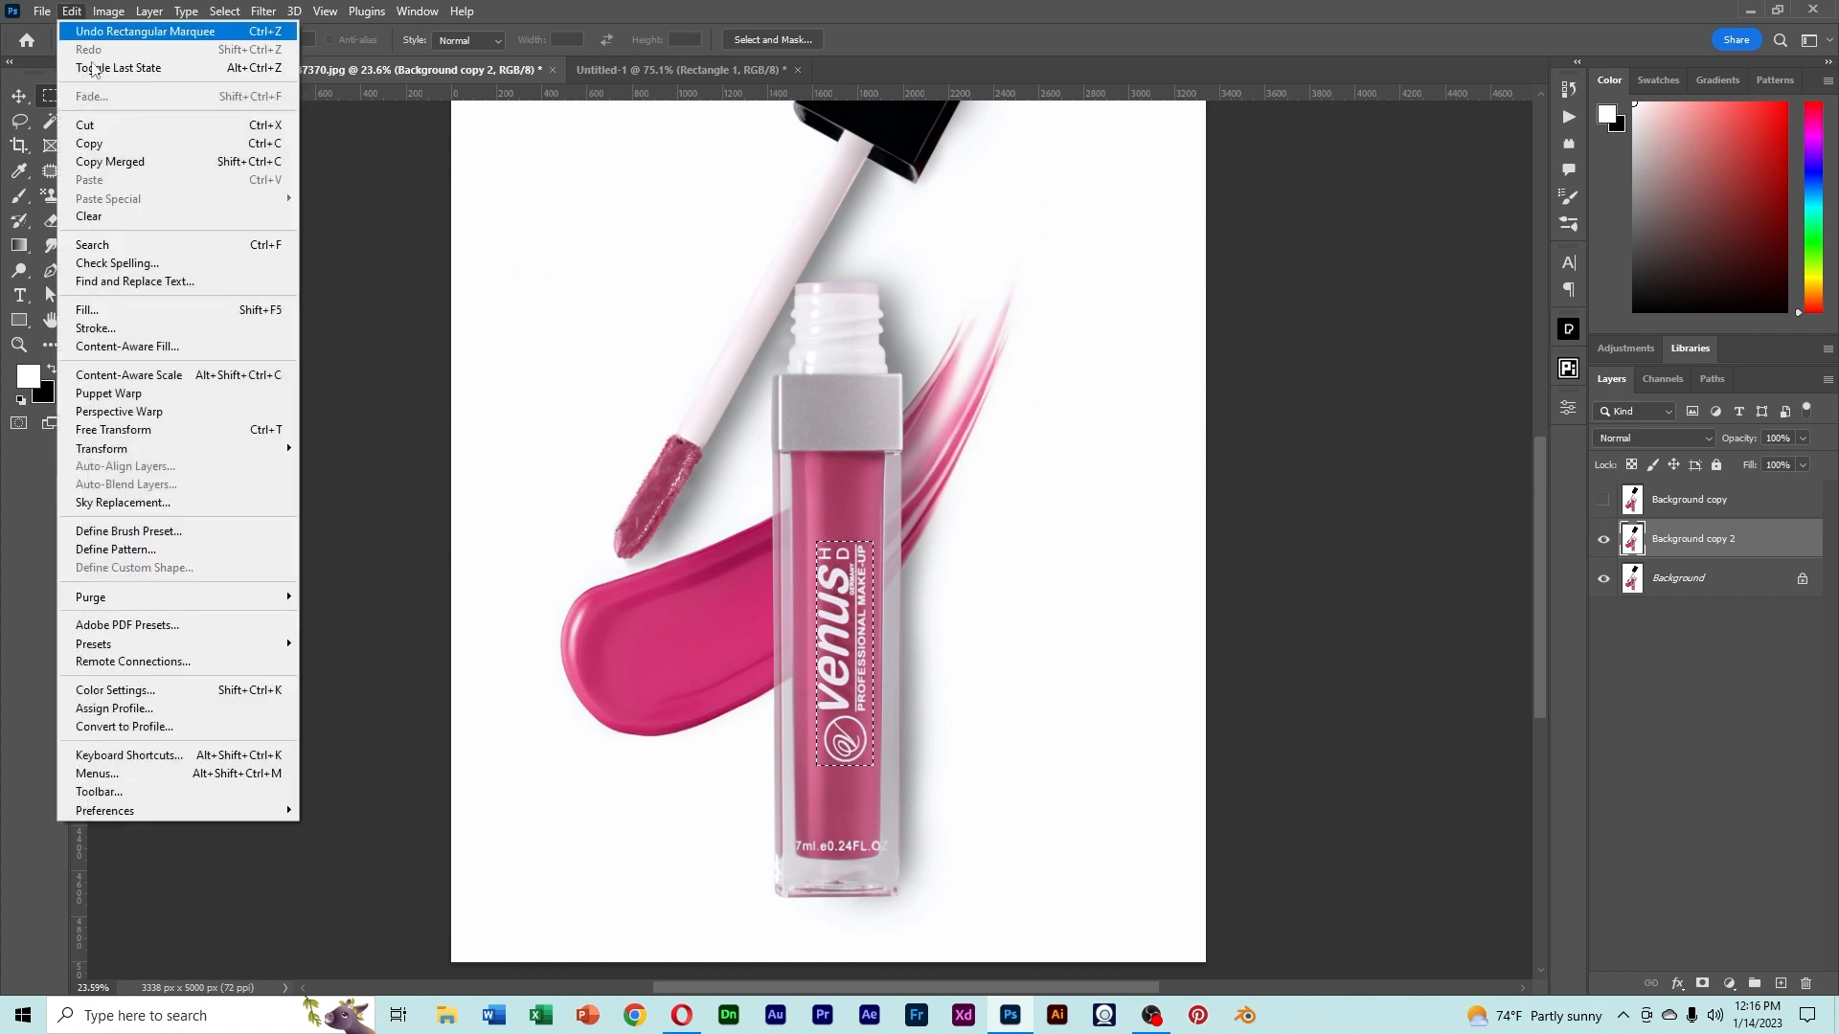
pyautogui.click(188, 348)
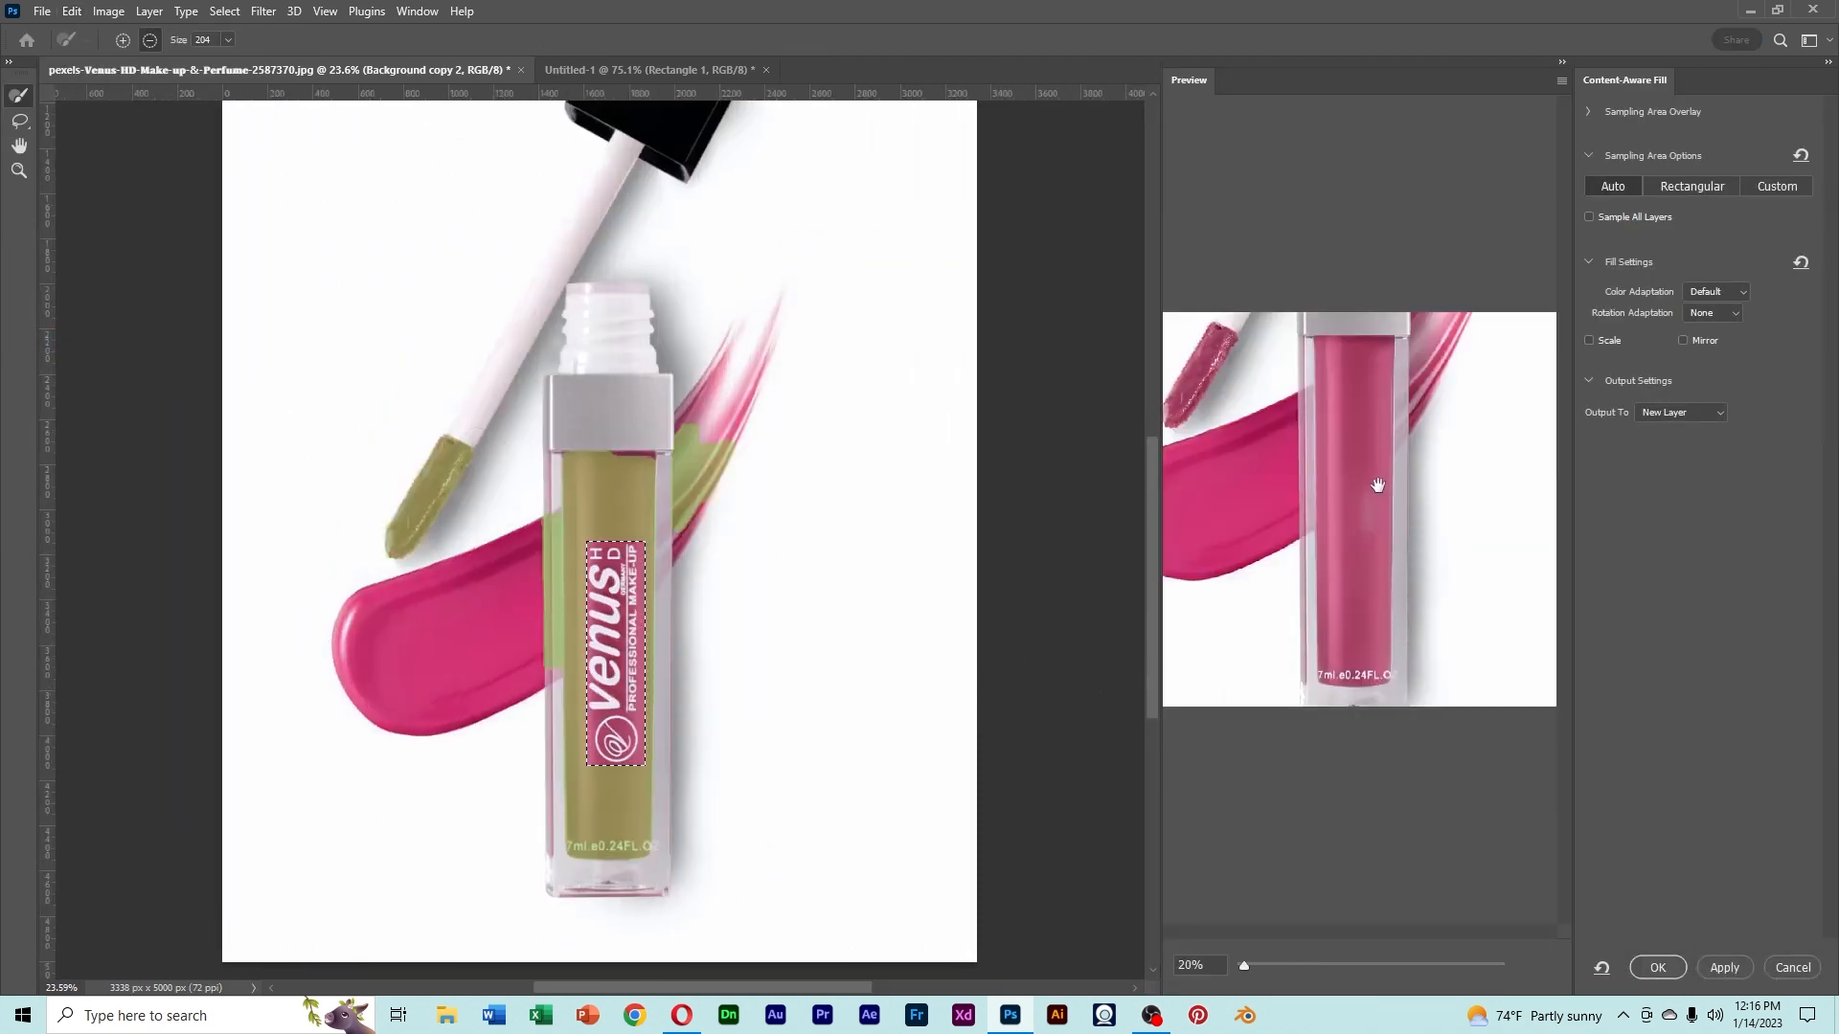
pyautogui.click(1657, 968)
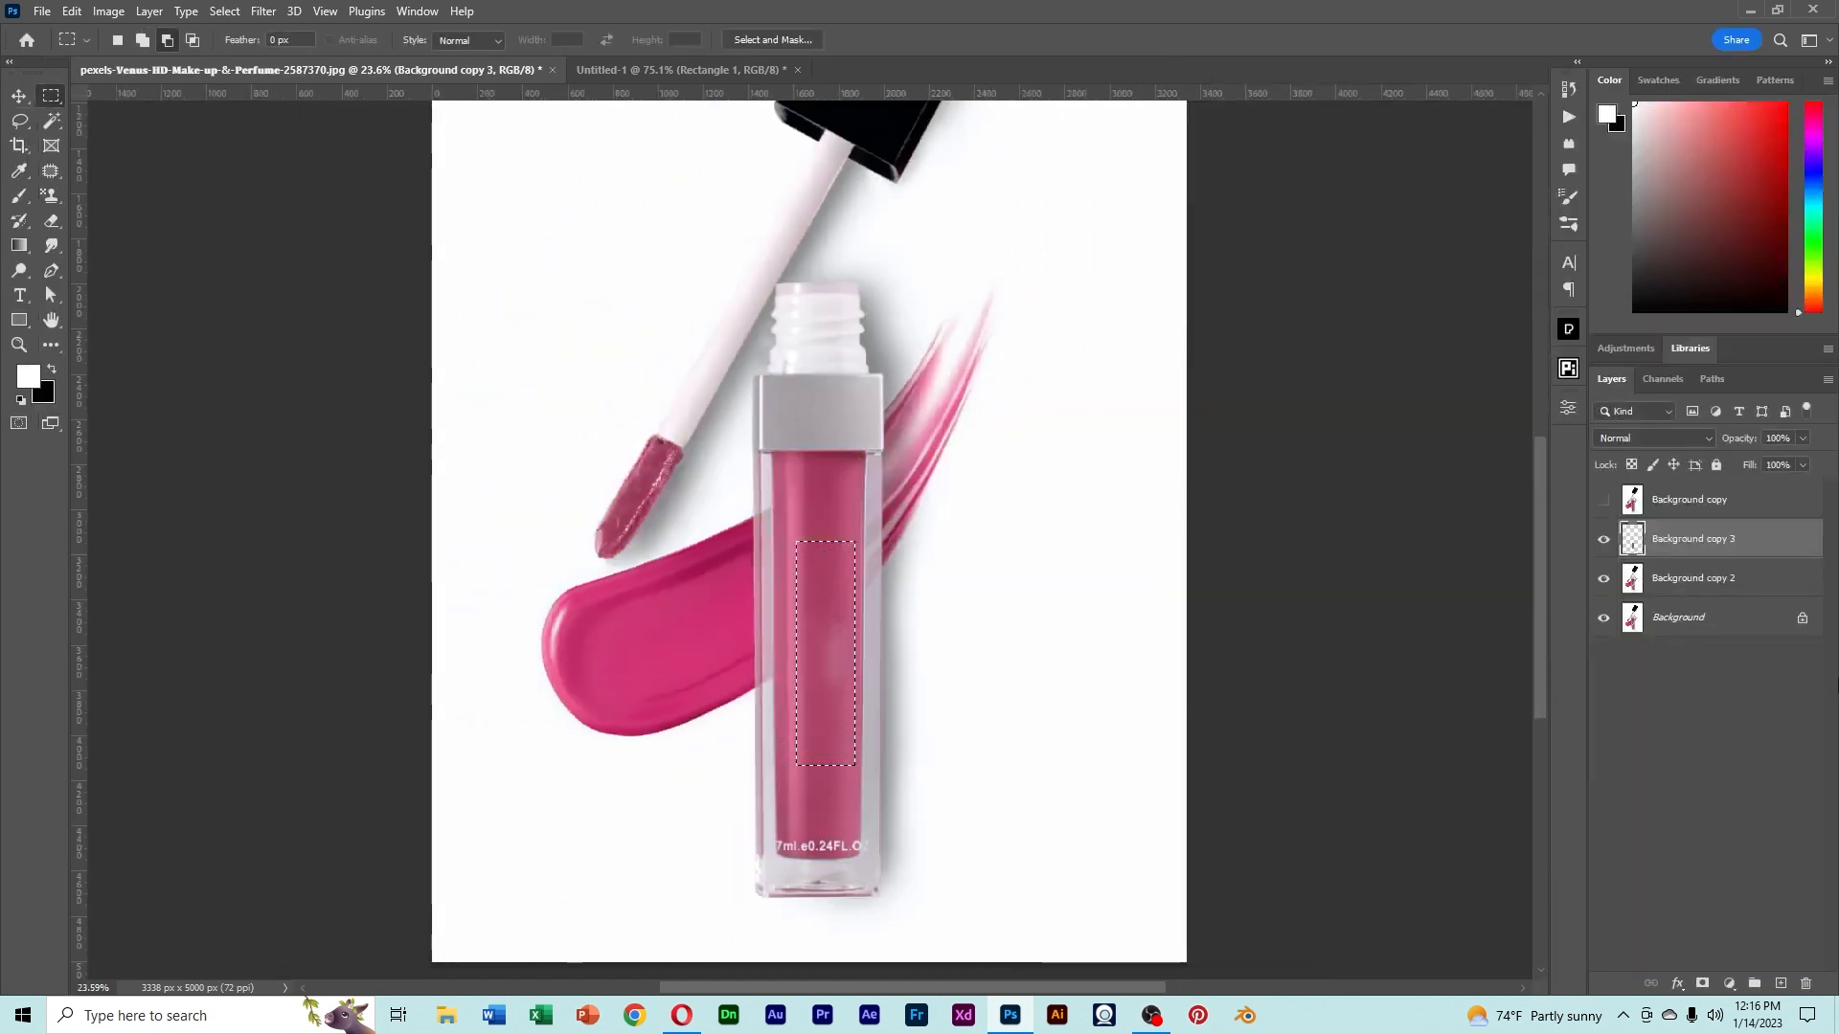
# - Inspect the content-aware fill result by toggling its layer's visibility and viewing that layer on its own
pyautogui.scroll(3, 960, 605)
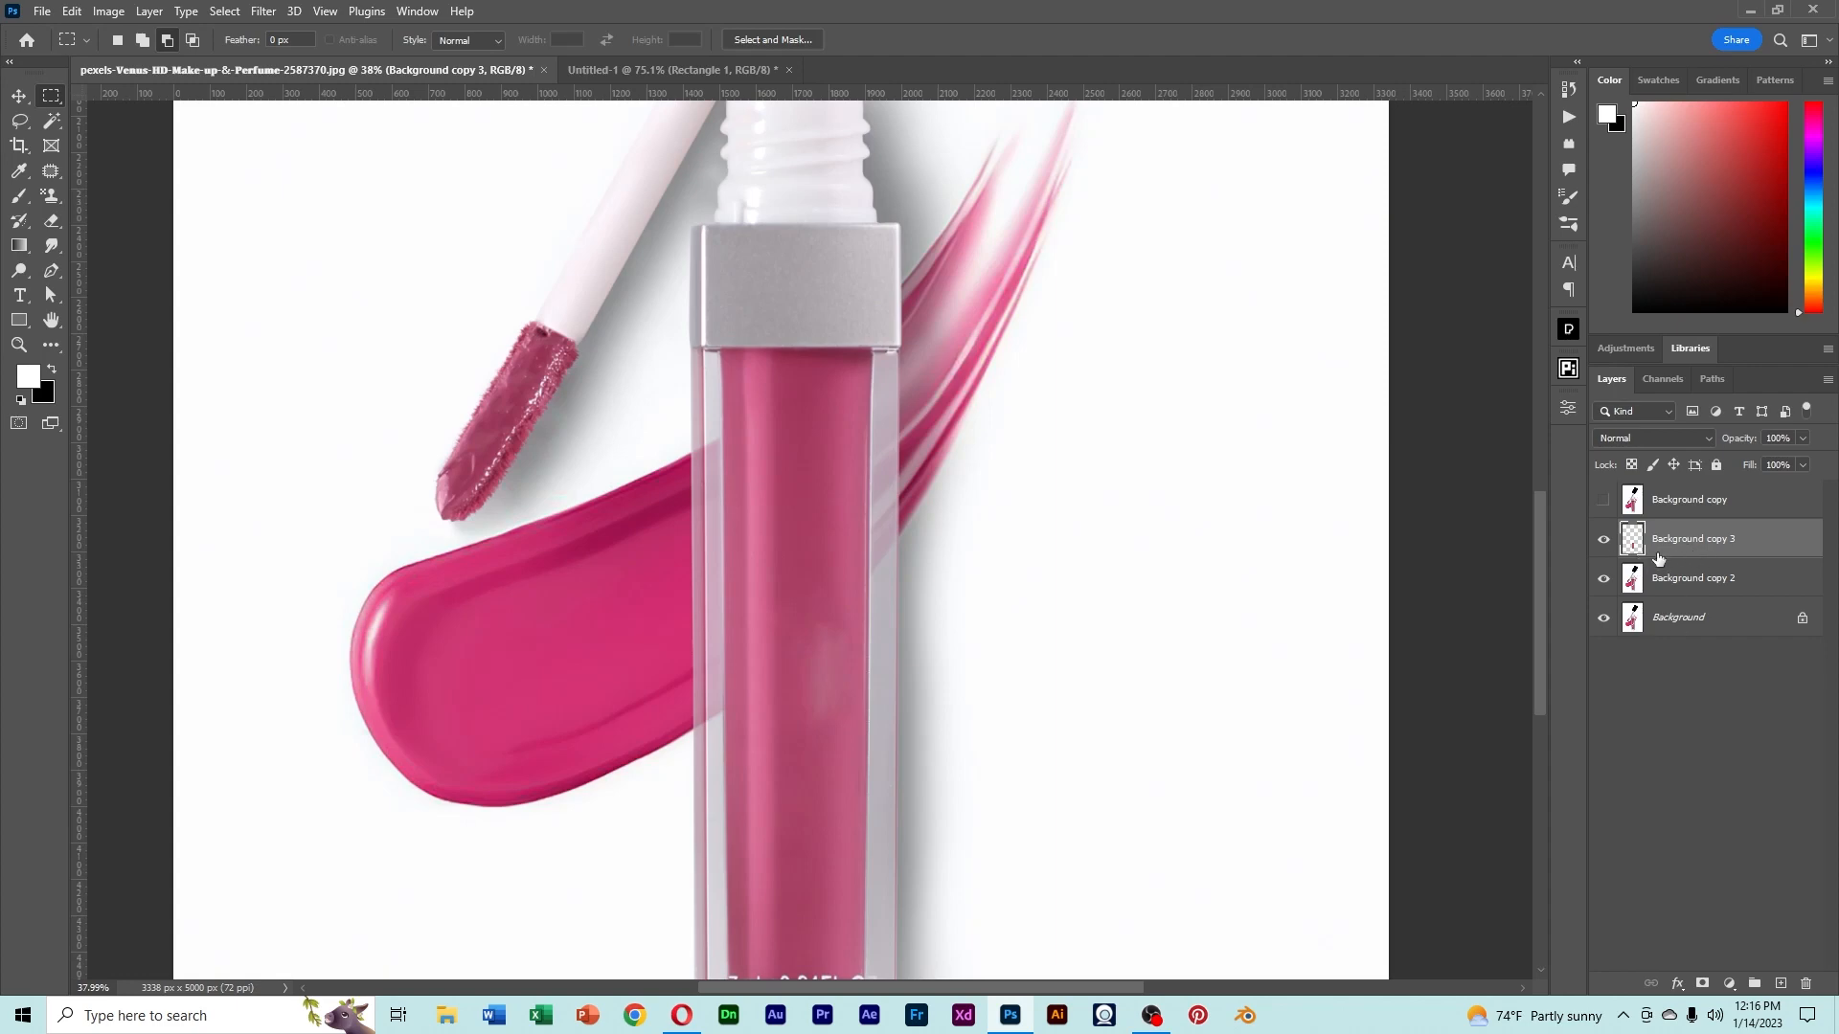
pyautogui.click(1604, 541)
pyautogui.click(1604, 541)
pyautogui.keyDown('alt'); pyautogui.click(1604, 541); pyautogui.keyUp('alt')
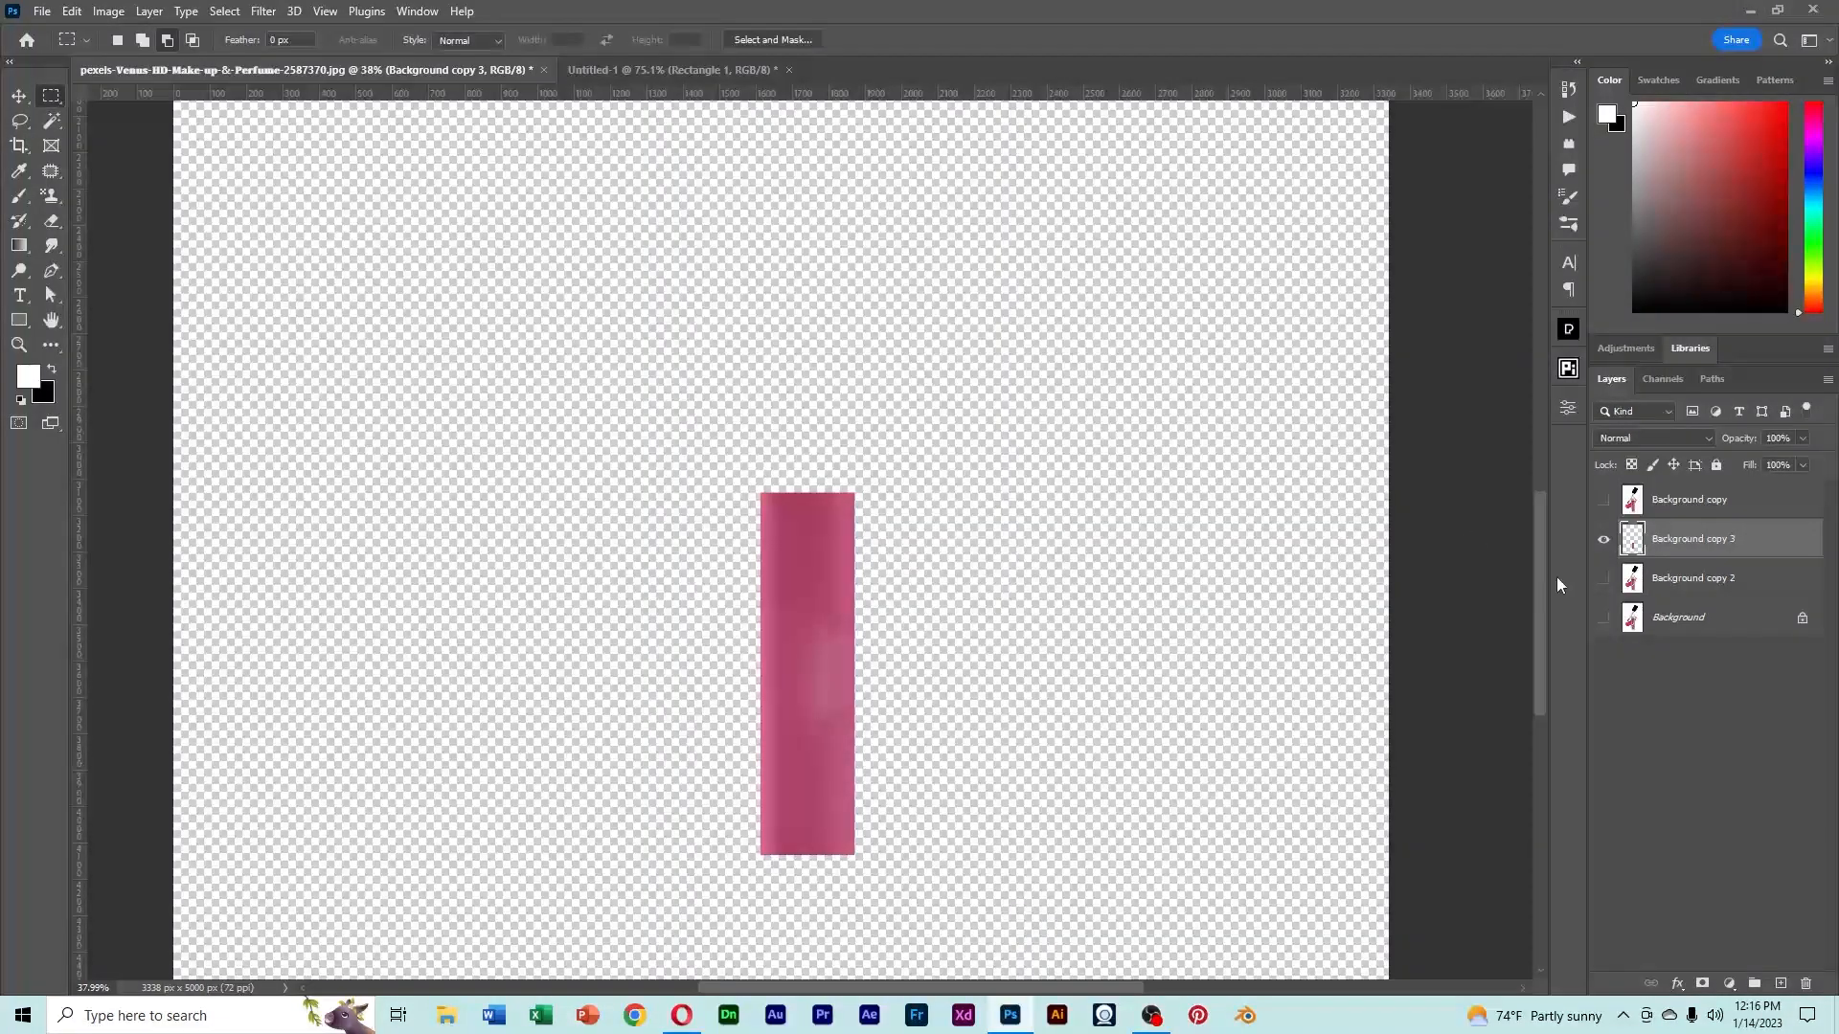
pyautogui.keyDown('alt'); pyautogui.click(1599, 544); pyautogui.keyUp('alt')
# - Blend out the pale smudge on the filled tube area using the Clone Stamp with a 100 px brush at 31% flow
pyautogui.scroll(4, 808, 743)
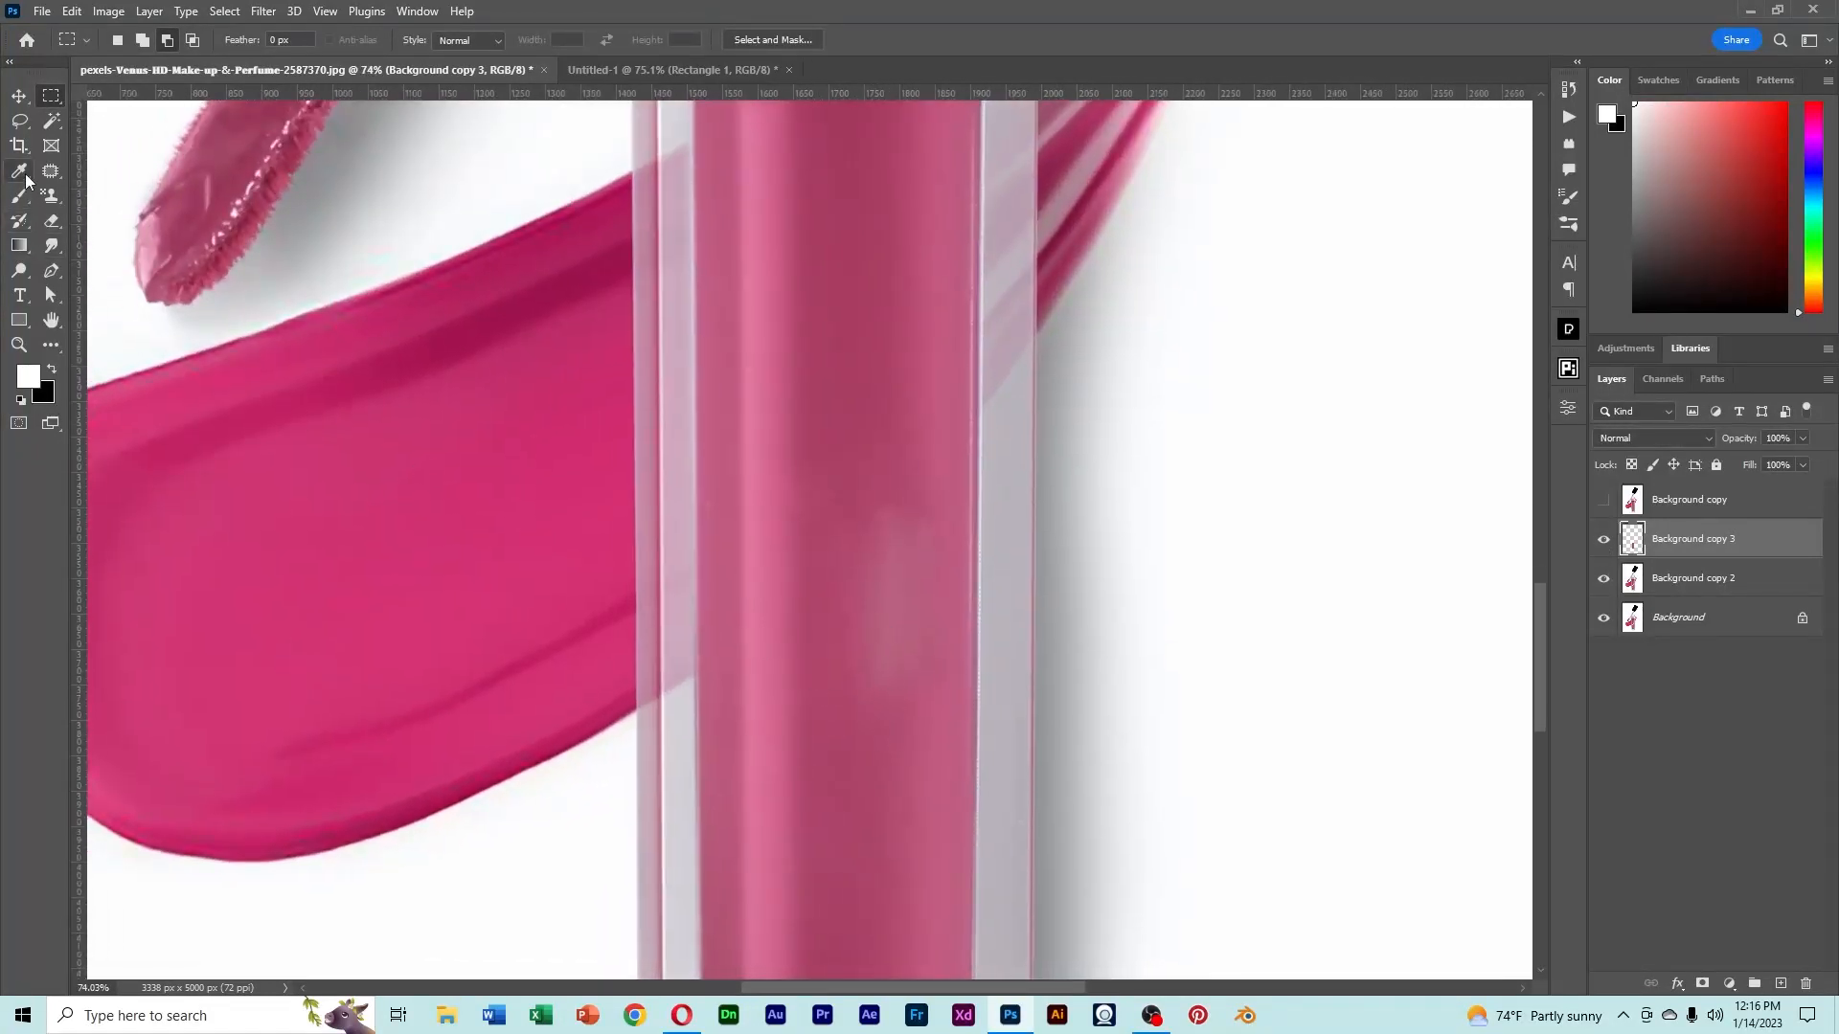
pyautogui.click(54, 170)
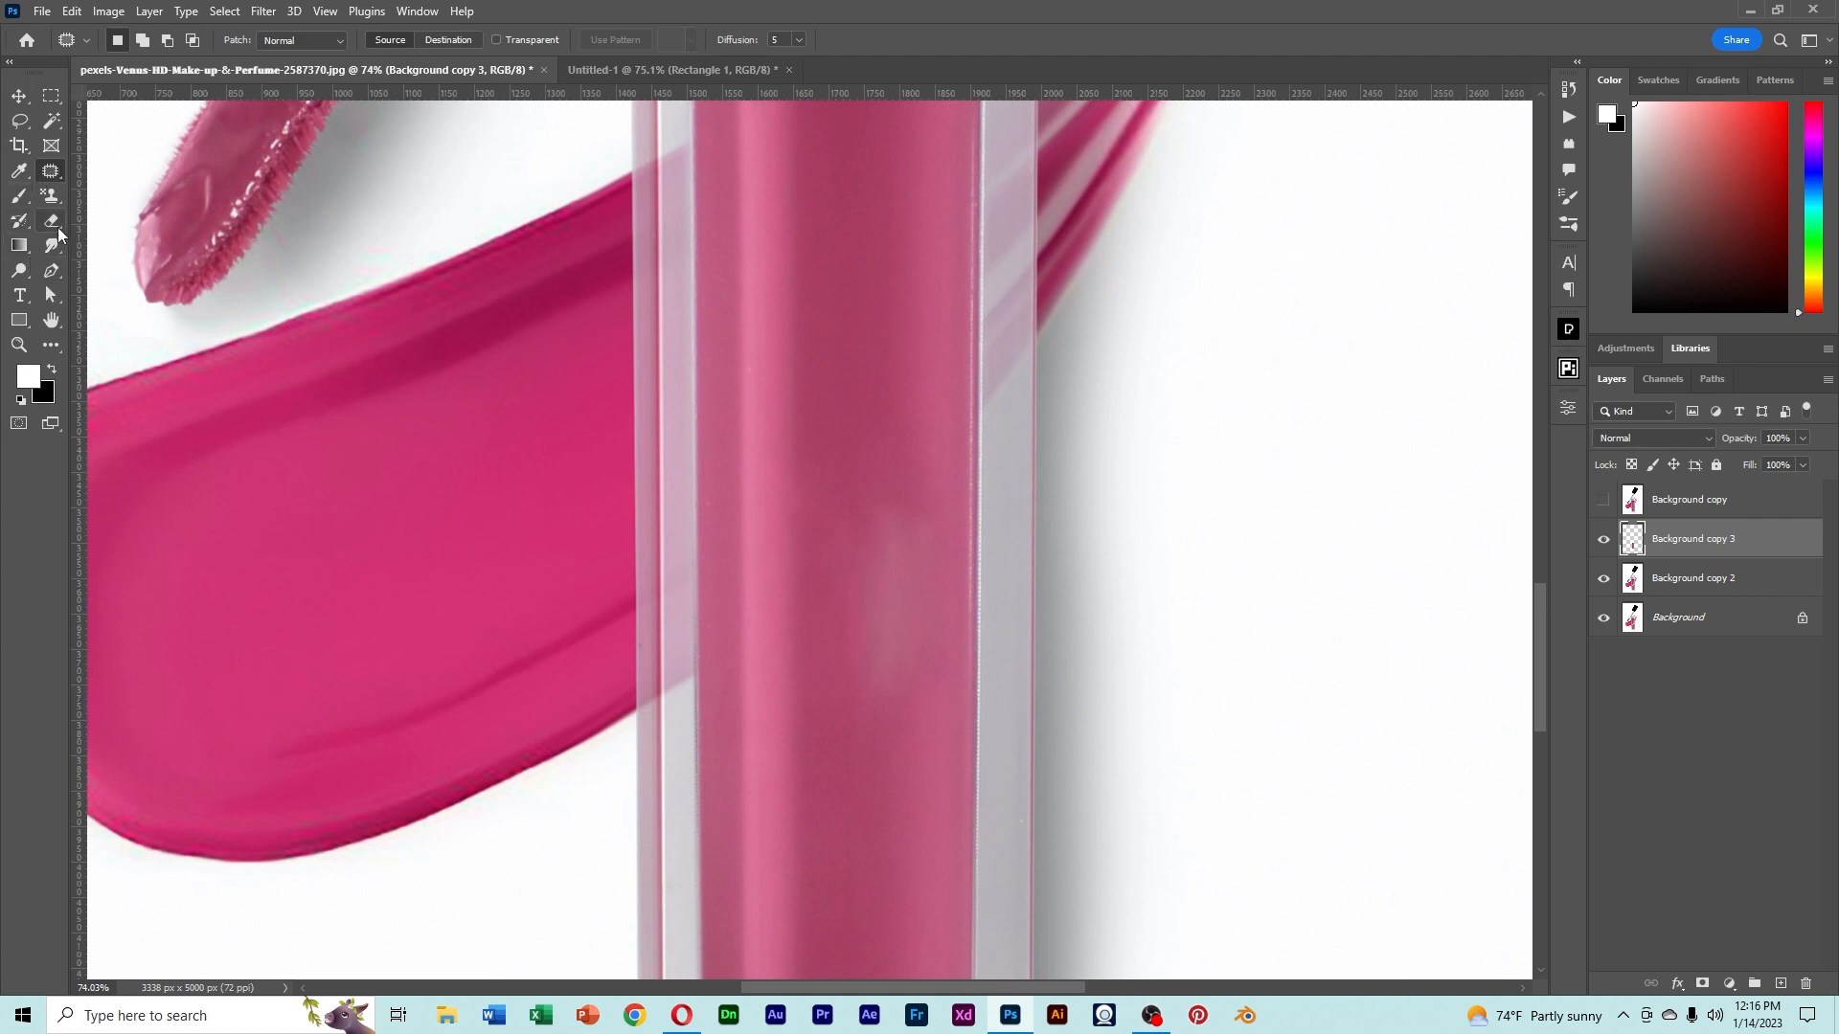
pyautogui.click(51, 195)
pyautogui.click(106, 198)
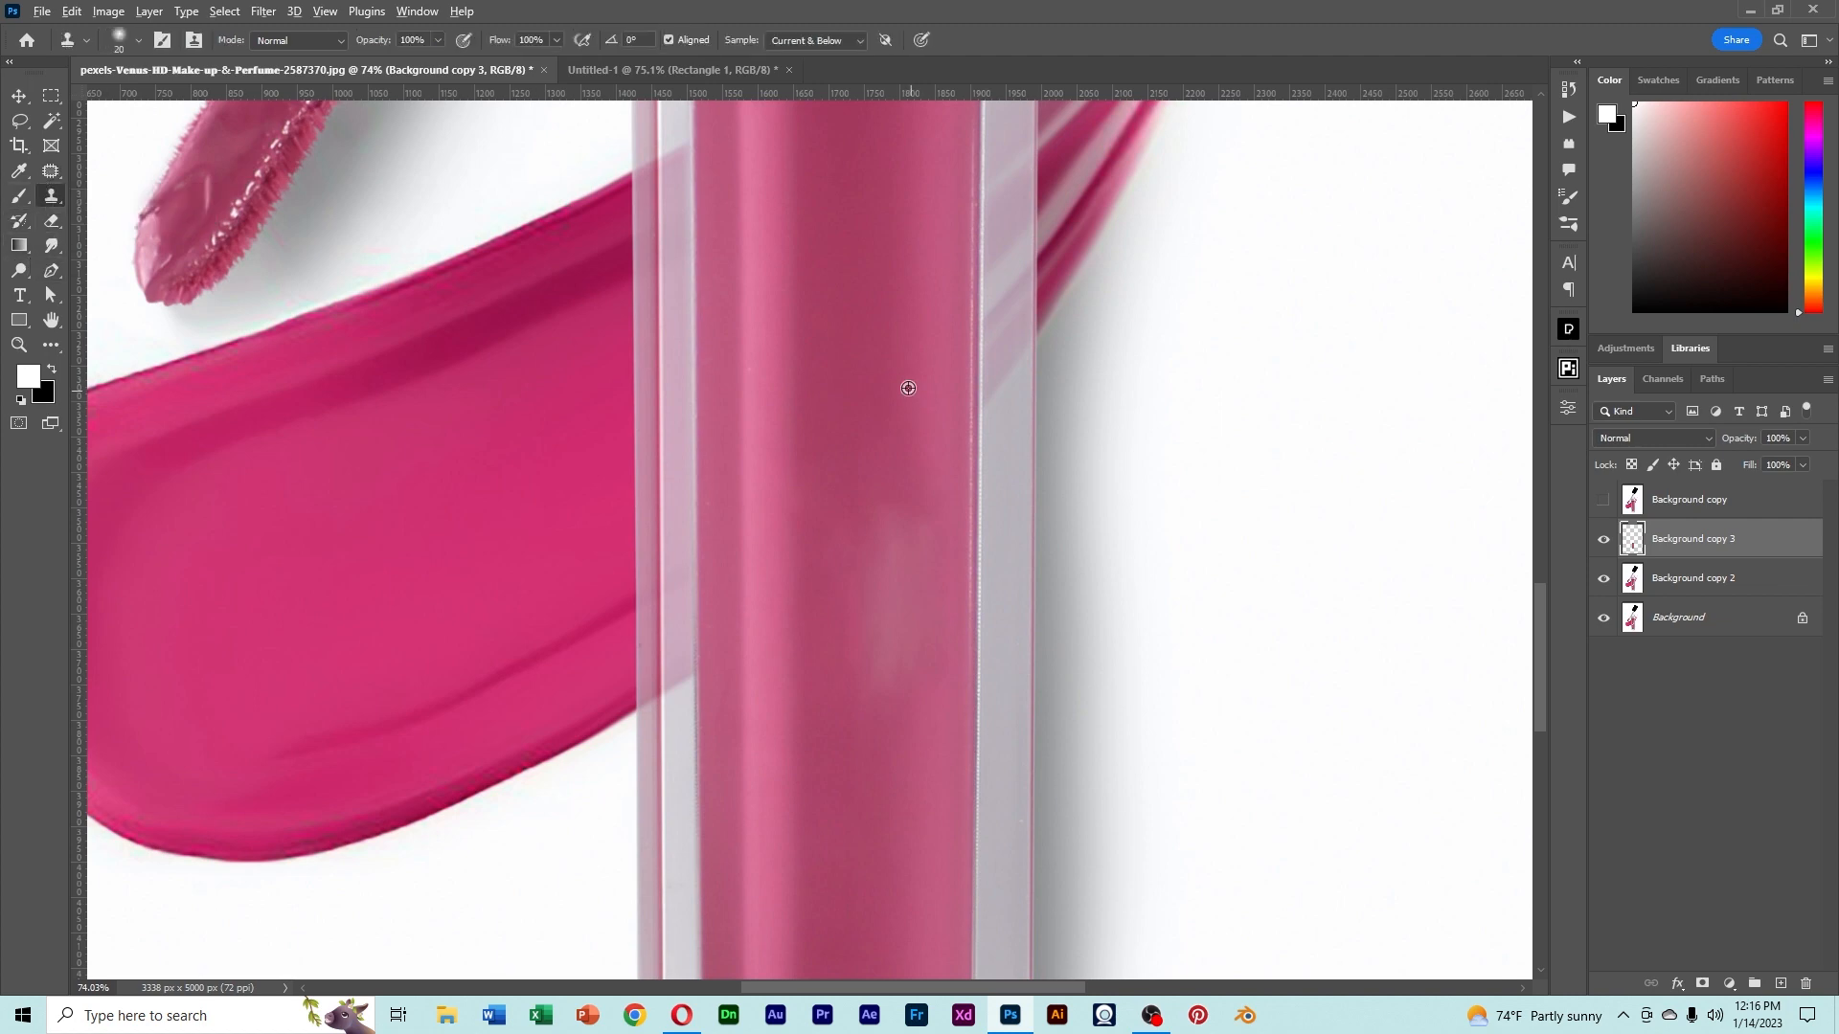
pyautogui.keyDown('alt'); pyautogui.click(874, 274); pyautogui.keyUp('alt')
pyautogui.press(']')
pyautogui.press(']')
pyautogui.press(']')
pyautogui.press(']')
pyautogui.press(']')
pyautogui.press(']')
pyautogui.moveTo(497, 40); pyautogui.dragTo(432, 55)
pyautogui.moveTo(889, 544)
pyautogui.mouseDown()
pyautogui.moveTo(876, 703)
pyautogui.moveTo(911, 522)
pyautogui.moveTo(919, 550)
pyautogui.moveTo(842, 531)
pyautogui.moveTo(891, 750)
pyautogui.moveTo(842, 611)
pyautogui.moveTo(854, 543)
pyautogui.mouseUp()
pyautogui.scroll(-6, 843, 613)
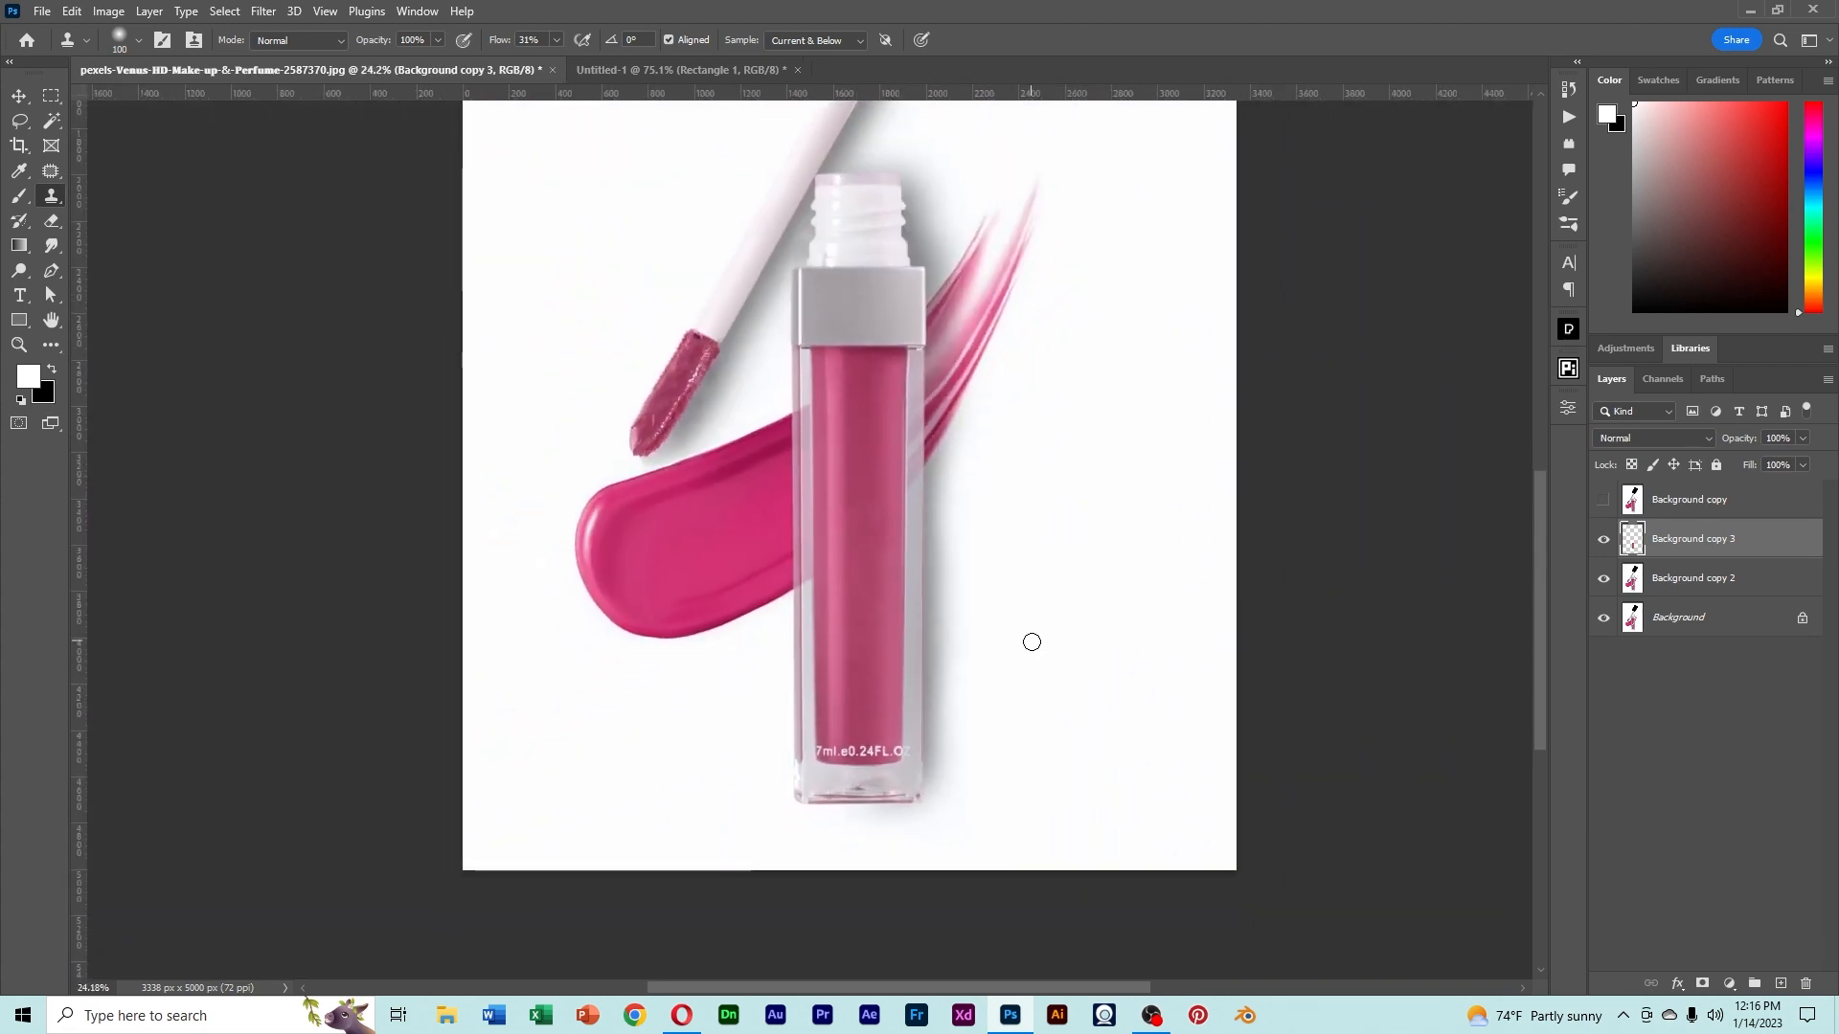
pyautogui.scroll(1, 973, 623)
# - Move the COLOR/INK logo from the Untitled-1 document into the lip gloss photo
pyautogui.click(21, 97)
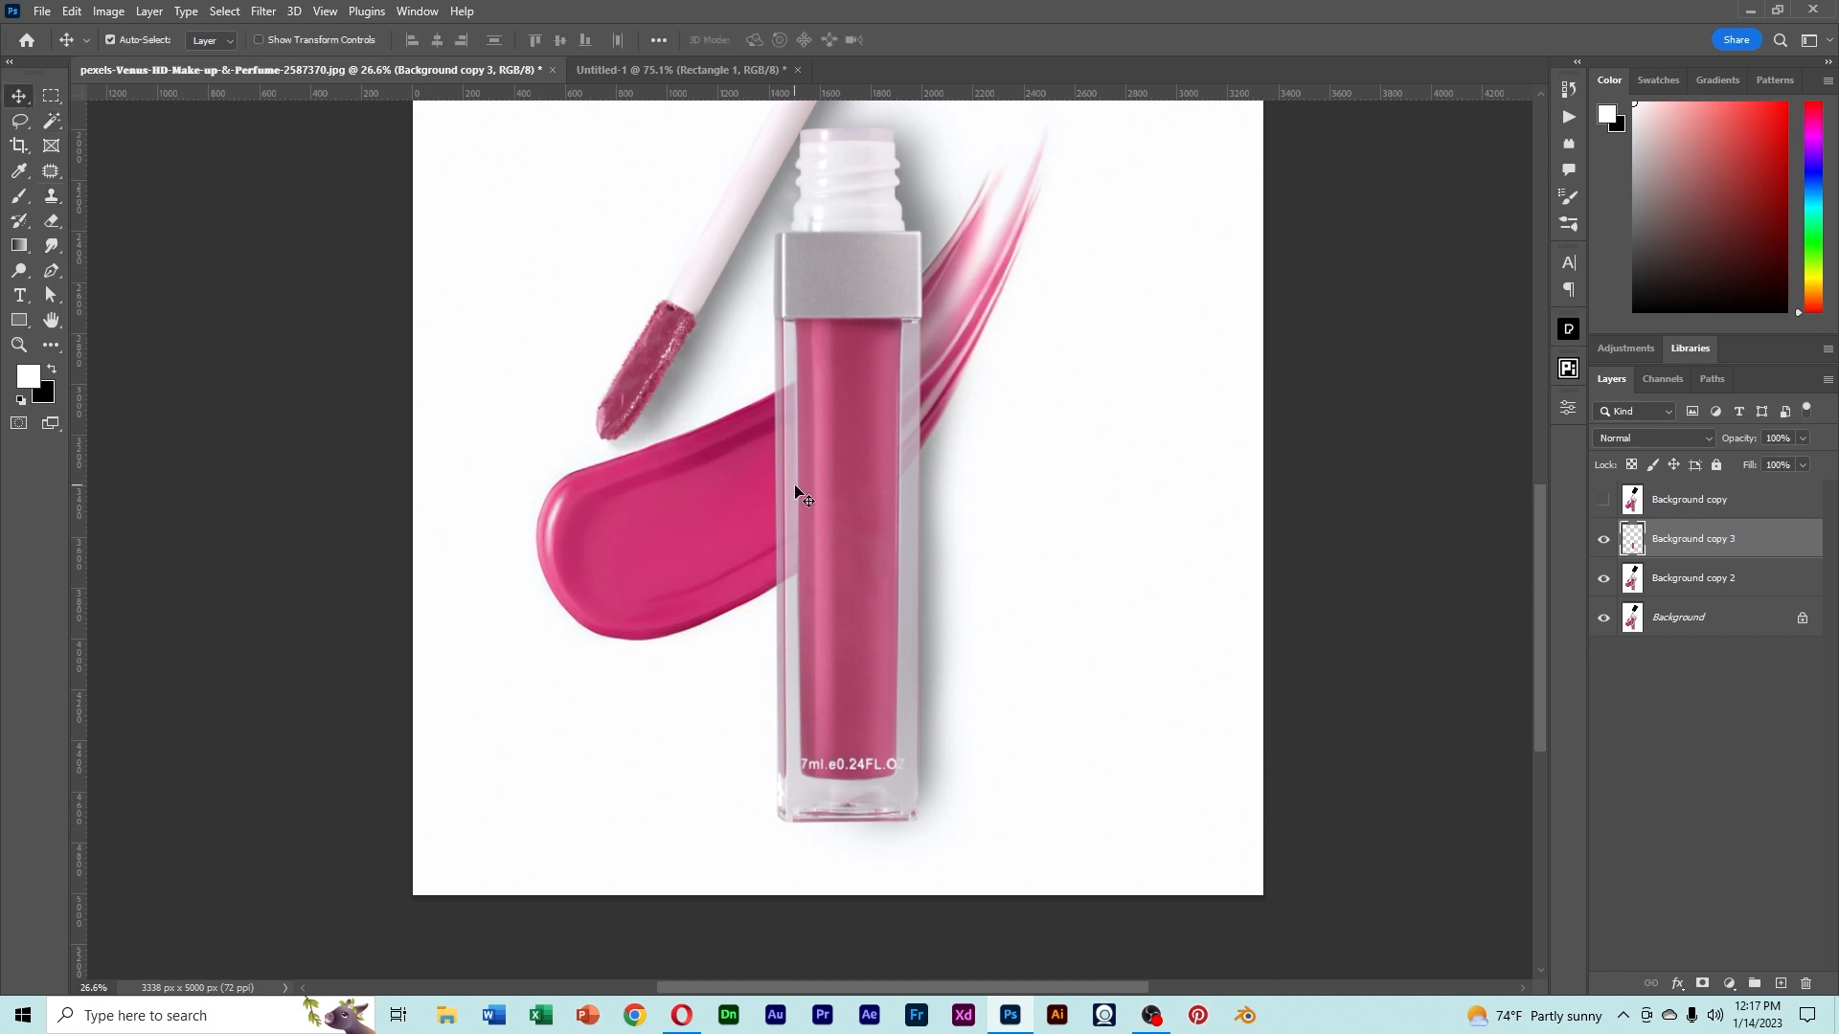
pyautogui.scroll(-1, 802, 496)
pyautogui.click(703, 72)
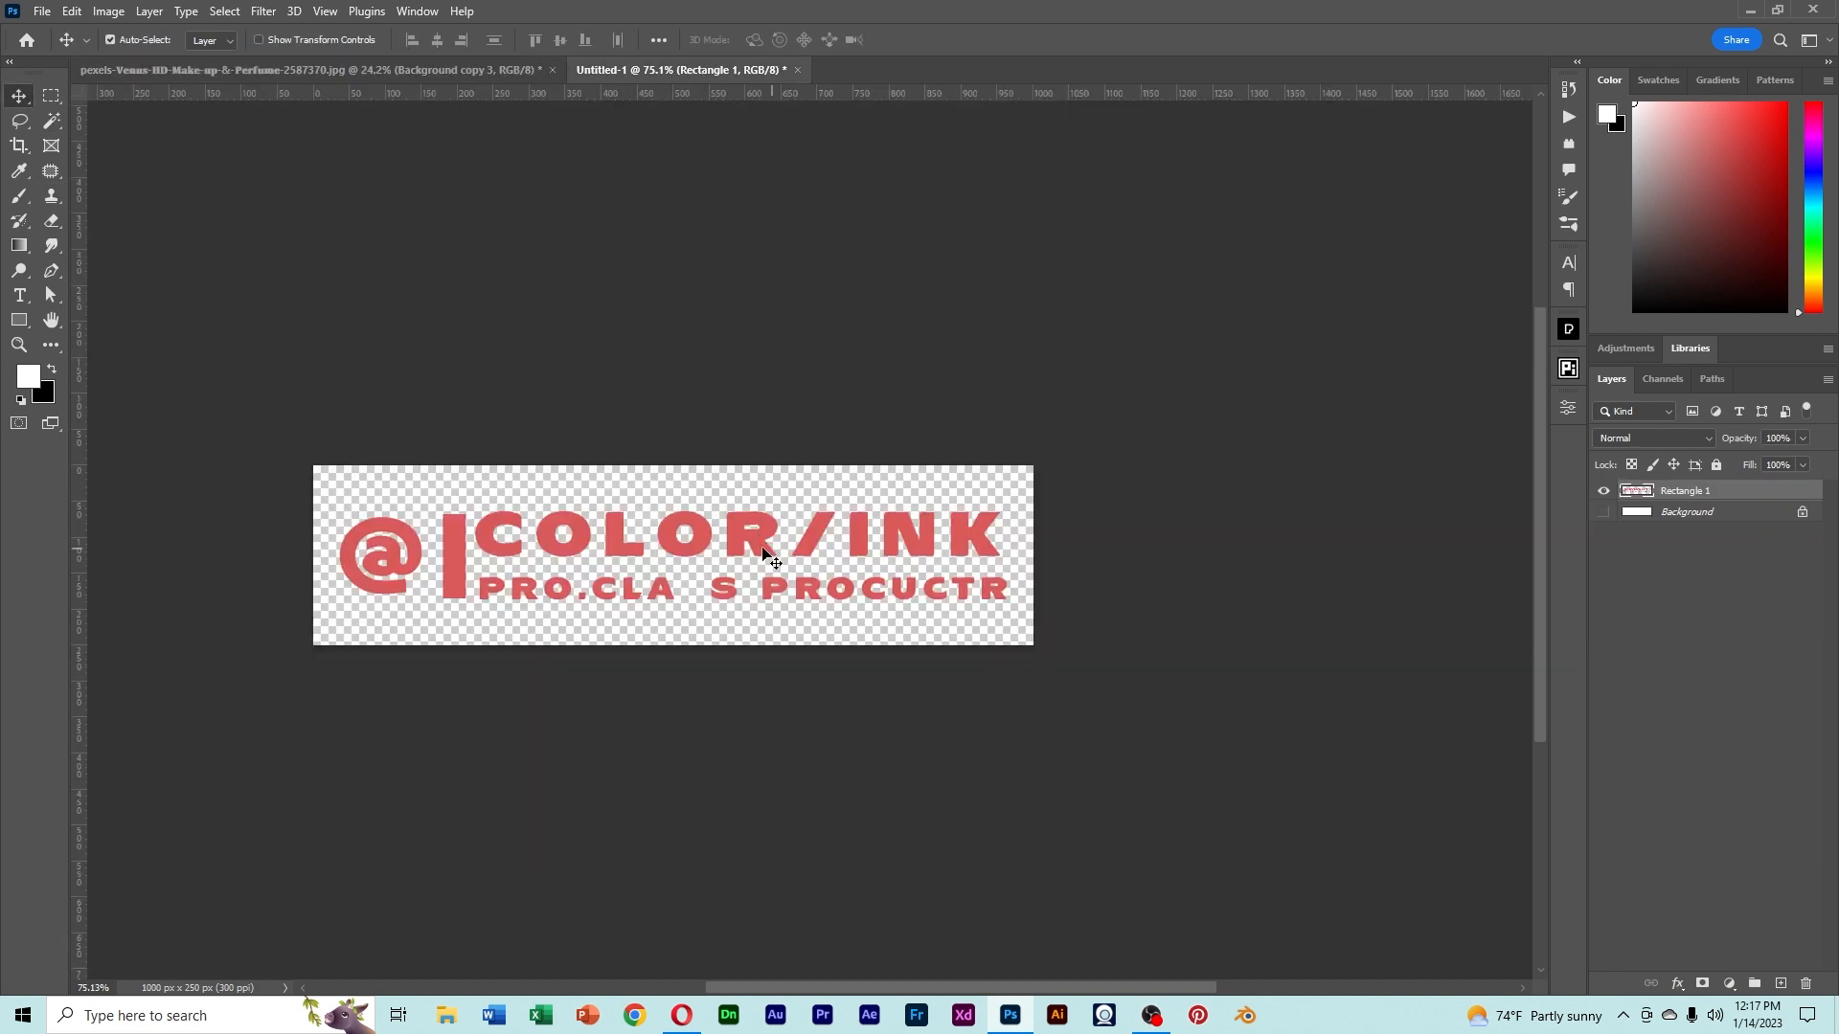
pyautogui.scroll(1, 723, 555)
pyautogui.moveTo(474, 559); pyautogui.dragTo(568, 559)
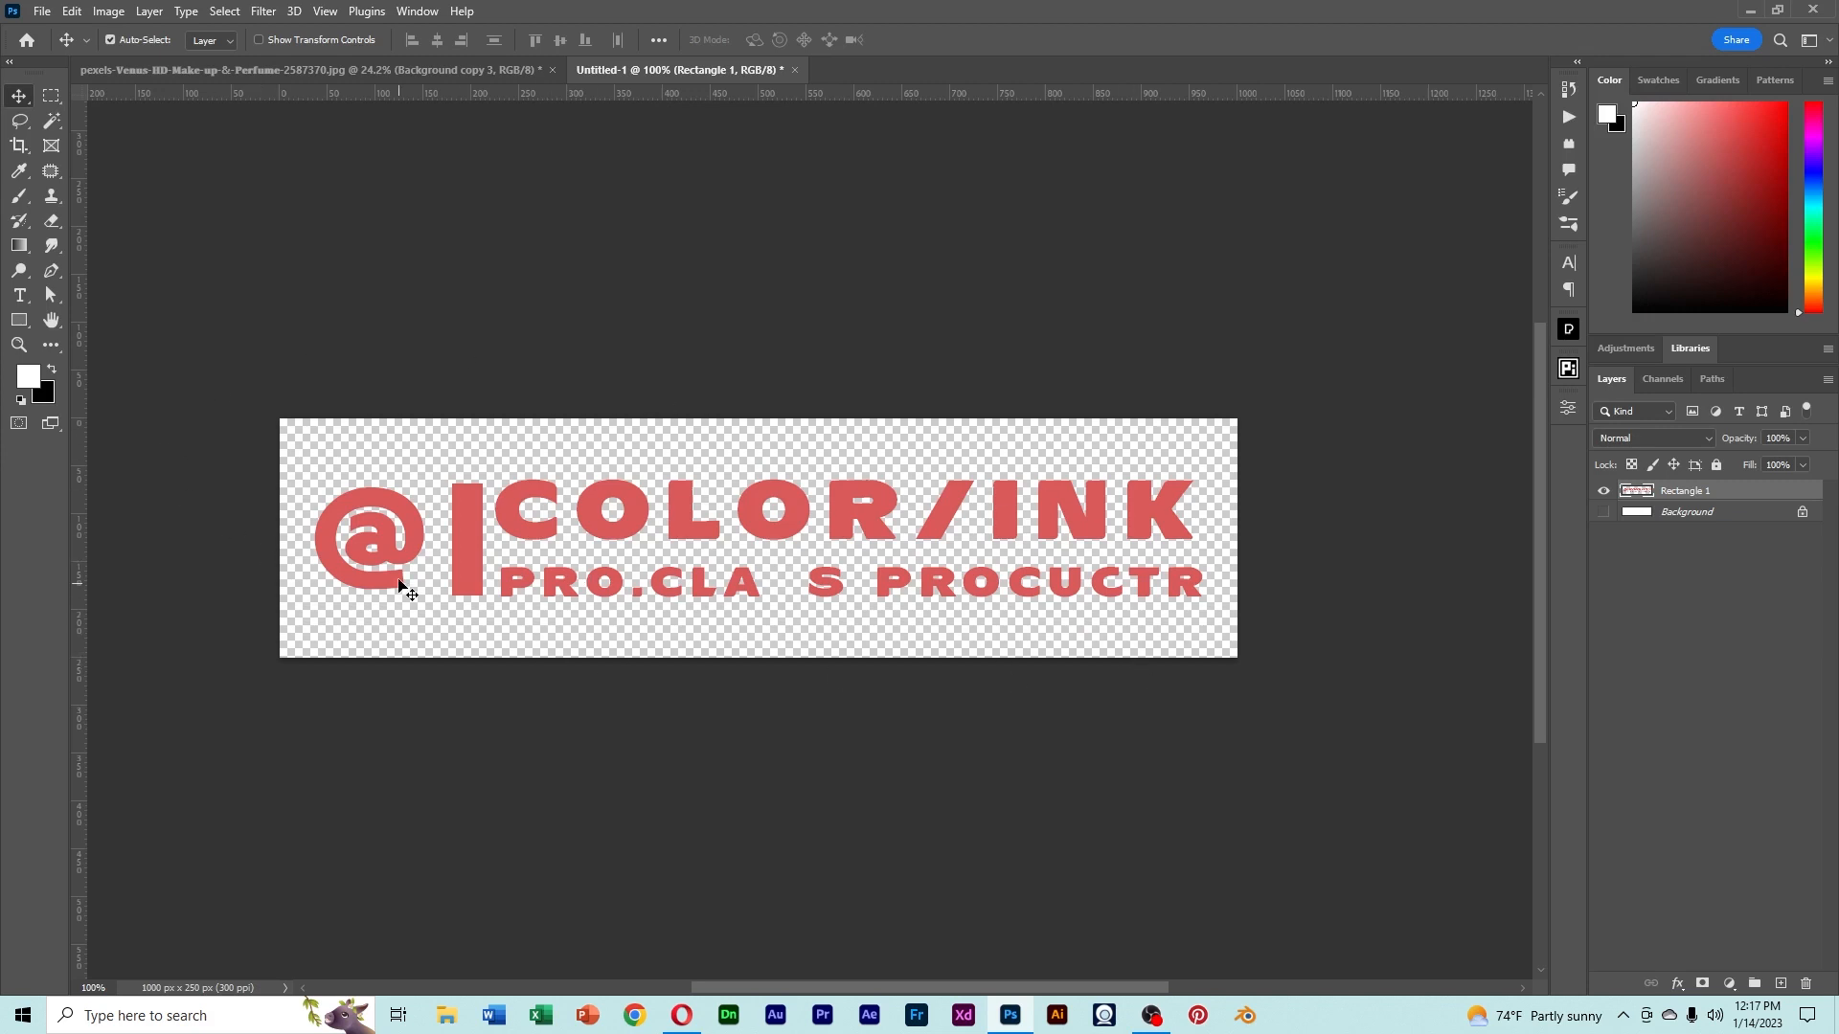
pyautogui.moveTo(460, 556)
pyautogui.mouseDown()
pyautogui.moveTo(504, 509)
pyautogui.moveTo(362, 73)
pyautogui.moveTo(546, 330)
pyautogui.moveTo(870, 726)
pyautogui.moveTo(911, 739)
pyautogui.moveTo(902, 753)
pyautogui.moveTo(983, 640)
pyautogui.moveTo(926, 525)
pyautogui.mouseUp()
# - Try rotating the logo -90° and stretching it unevenly along the tube, and undo that transformation
pyautogui.hotkey('ctrl', 't')
pyautogui.moveTo(855, 697); pyautogui.dragTo(842, 631)
pyautogui.moveTo(862, 761); pyautogui.dragTo(871, 773)
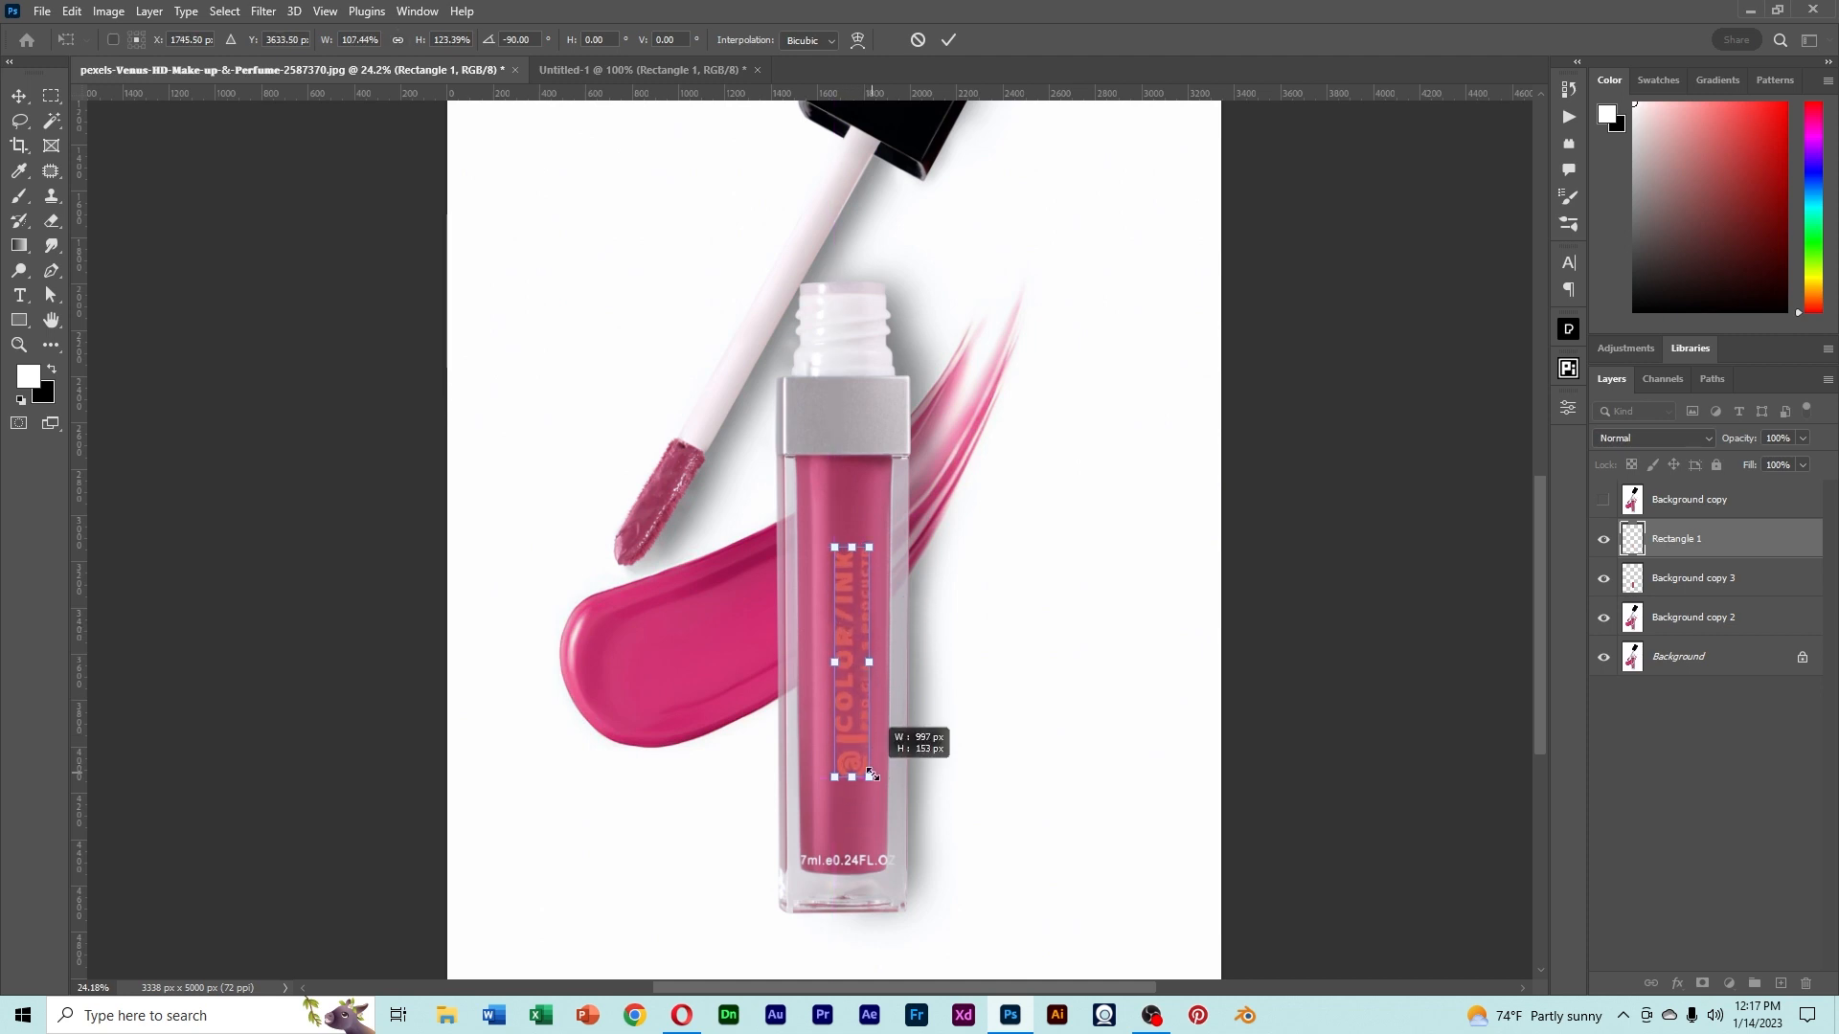
pyautogui.press('Return')
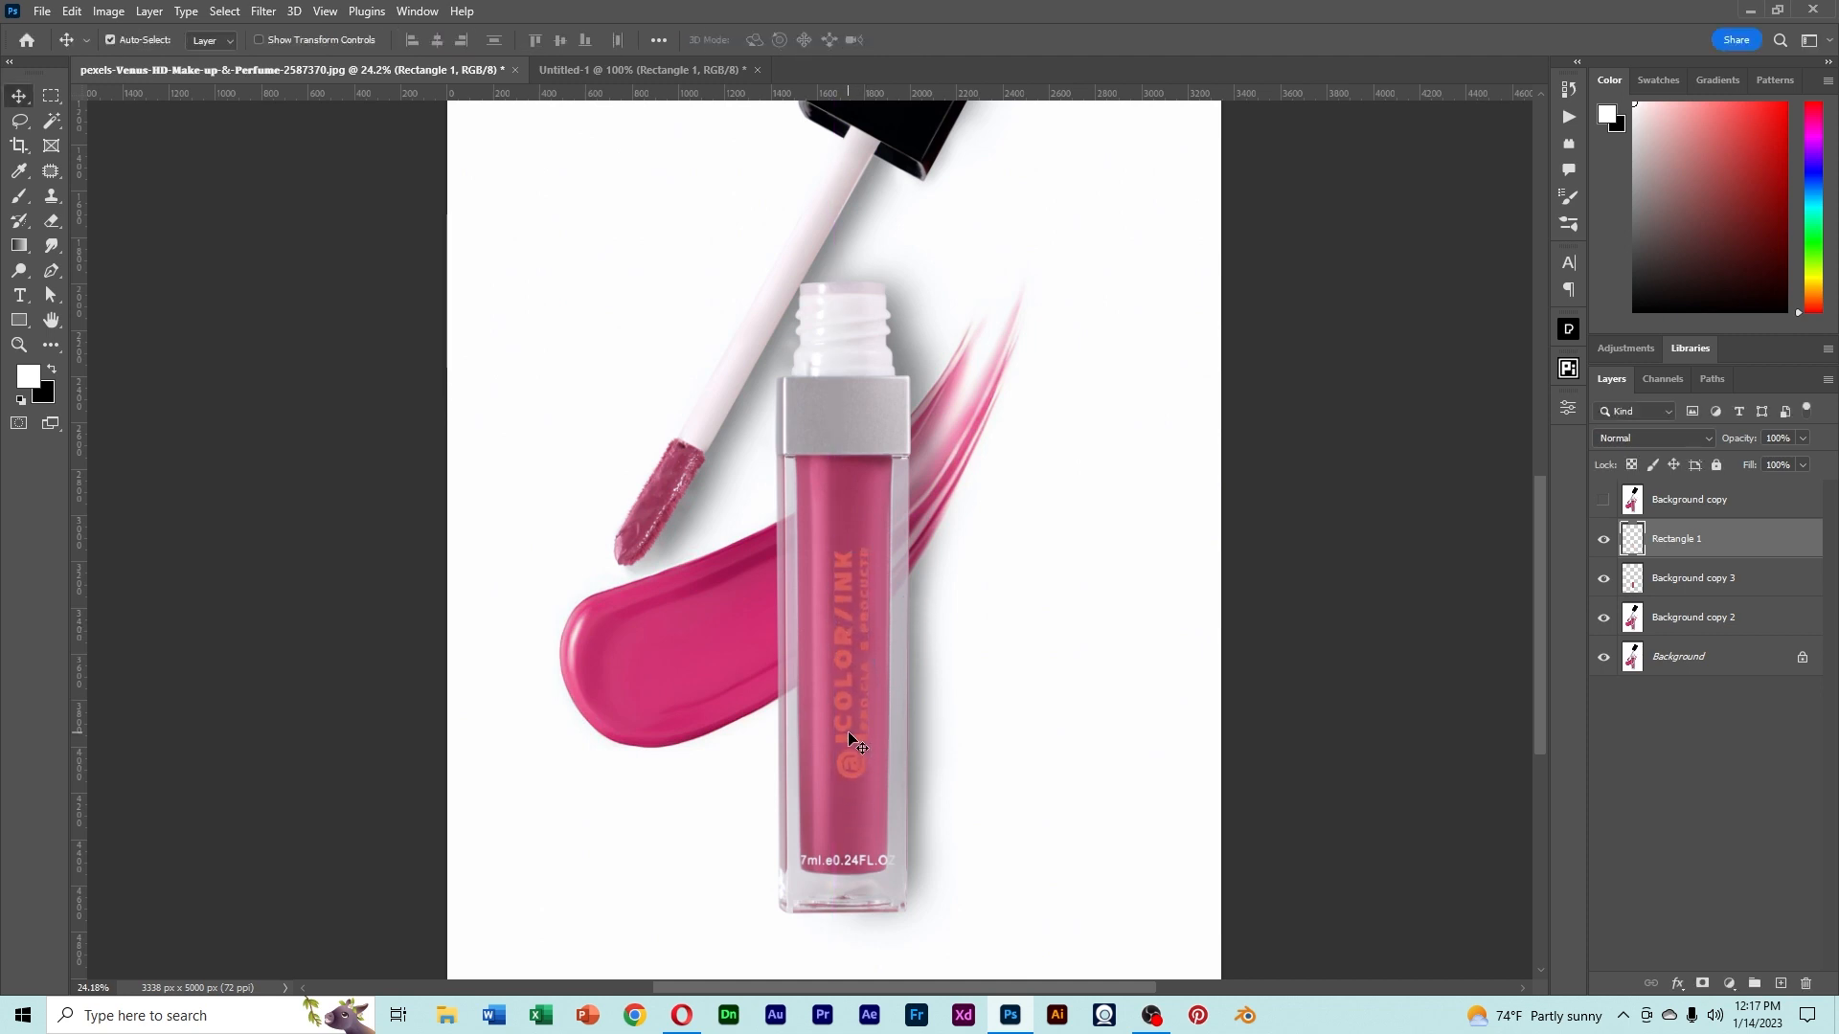
pyautogui.click(848, 737)
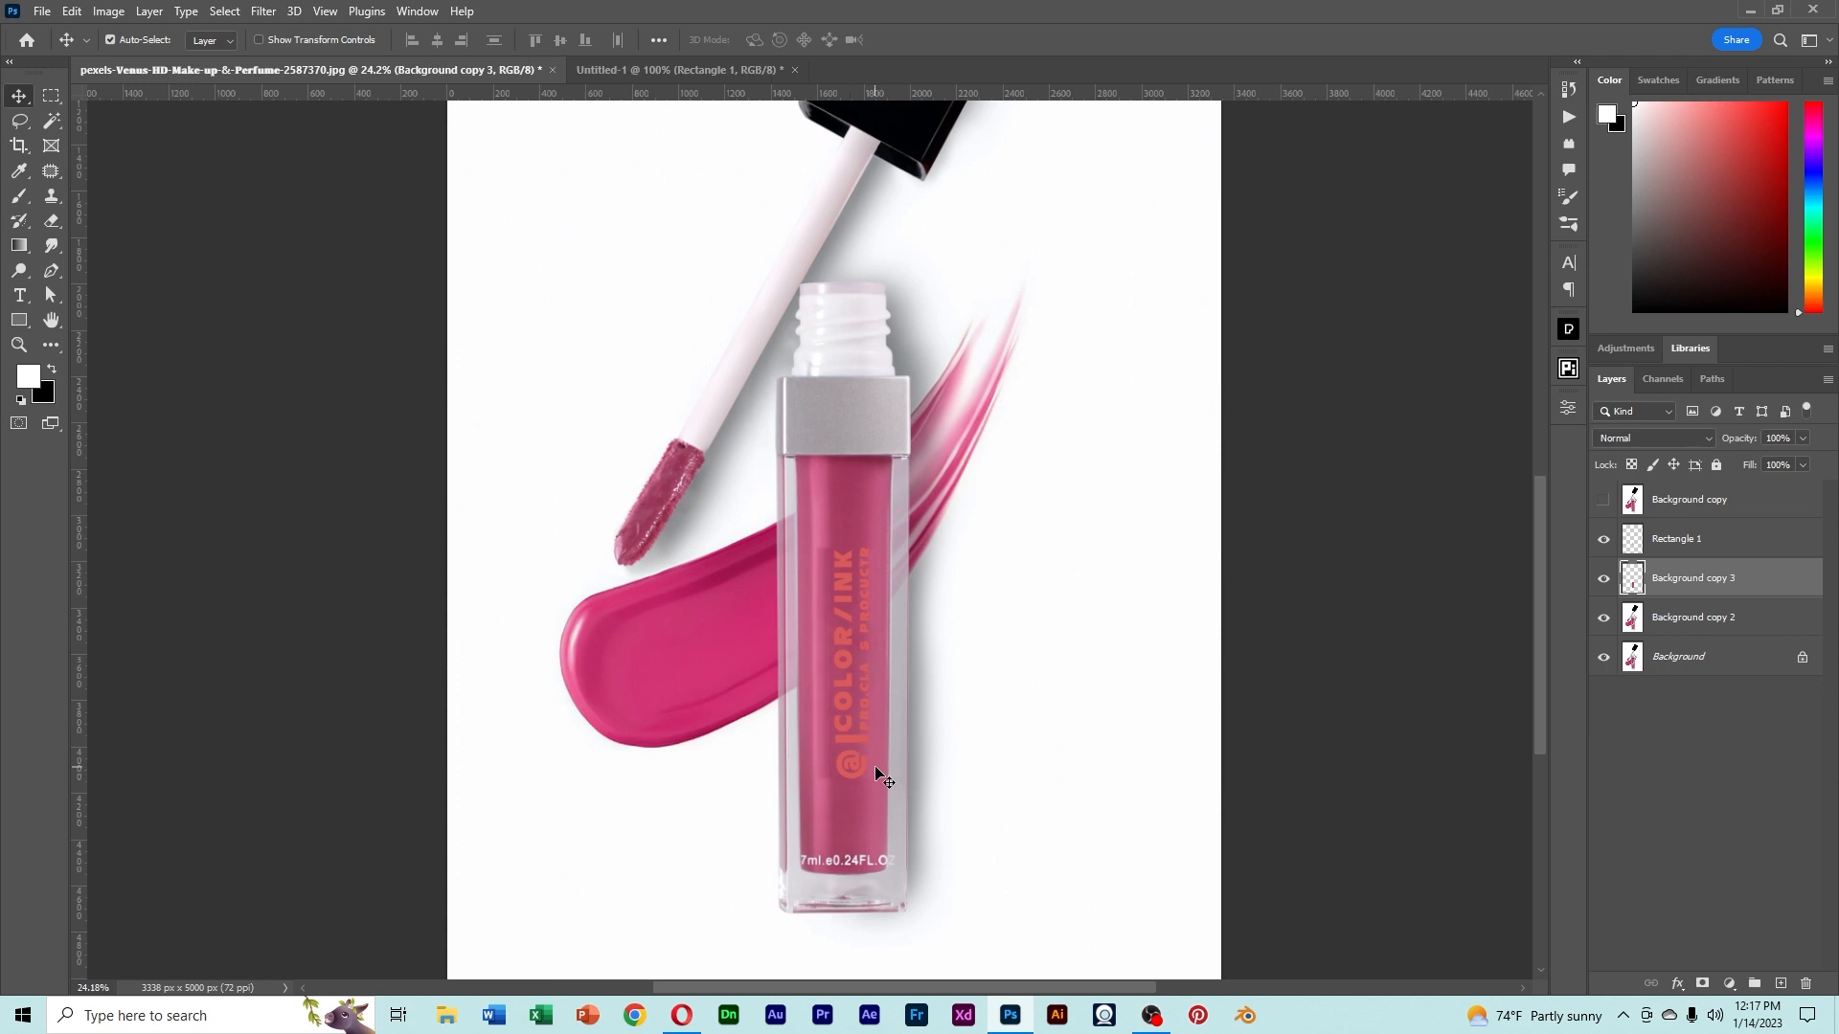
pyautogui.press('ctrl')
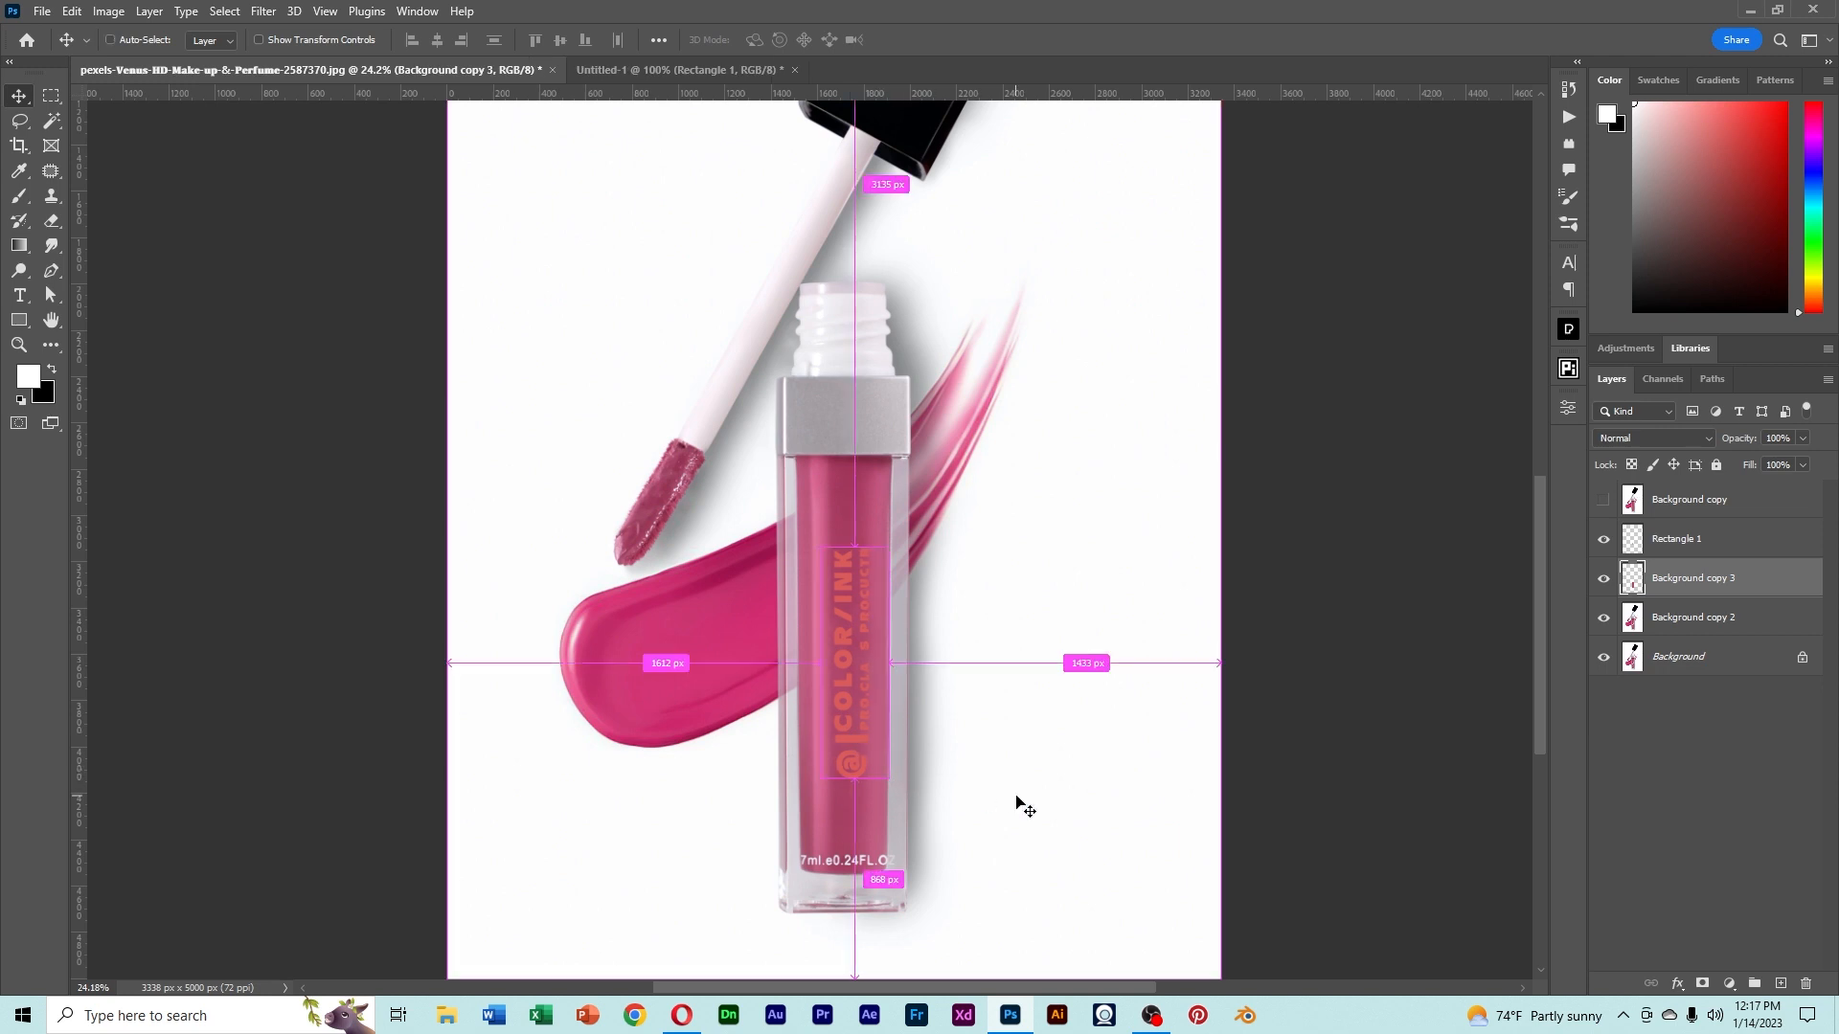
pyautogui.hotkey('ctrl', 'z')
pyautogui.hotkey('ctrl', 't')
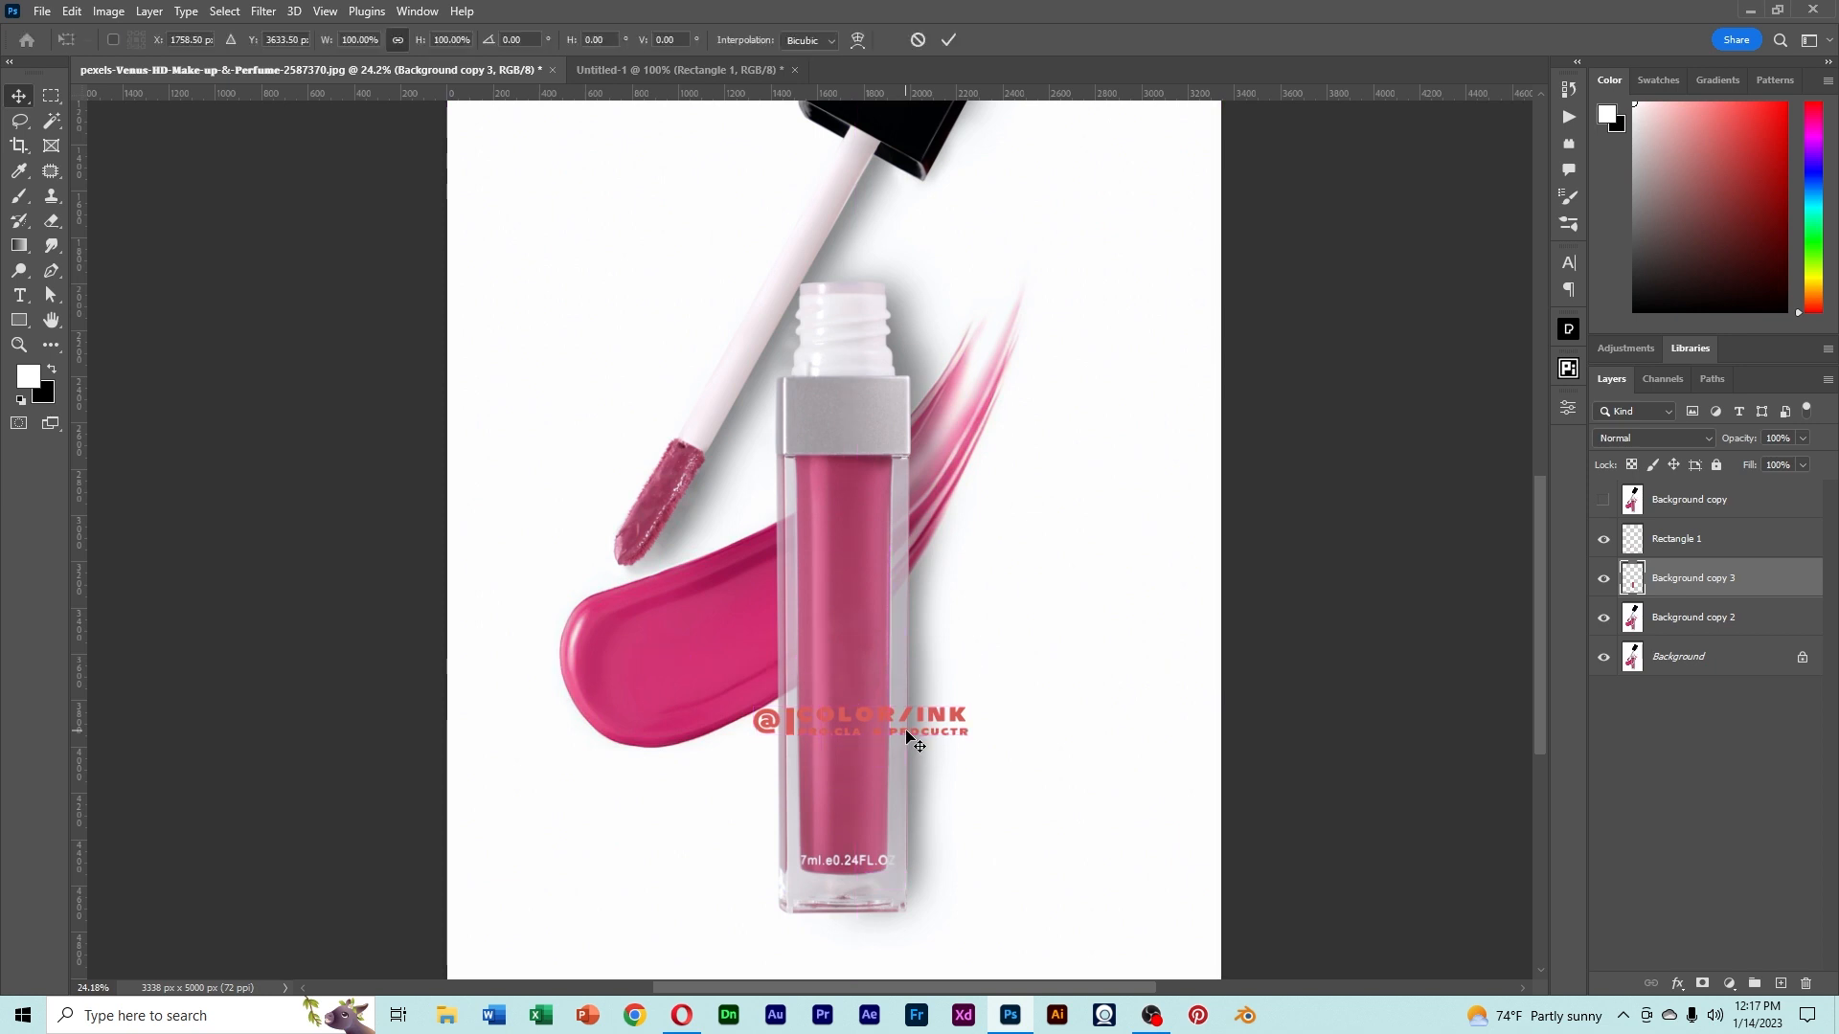
pyautogui.press('Return')
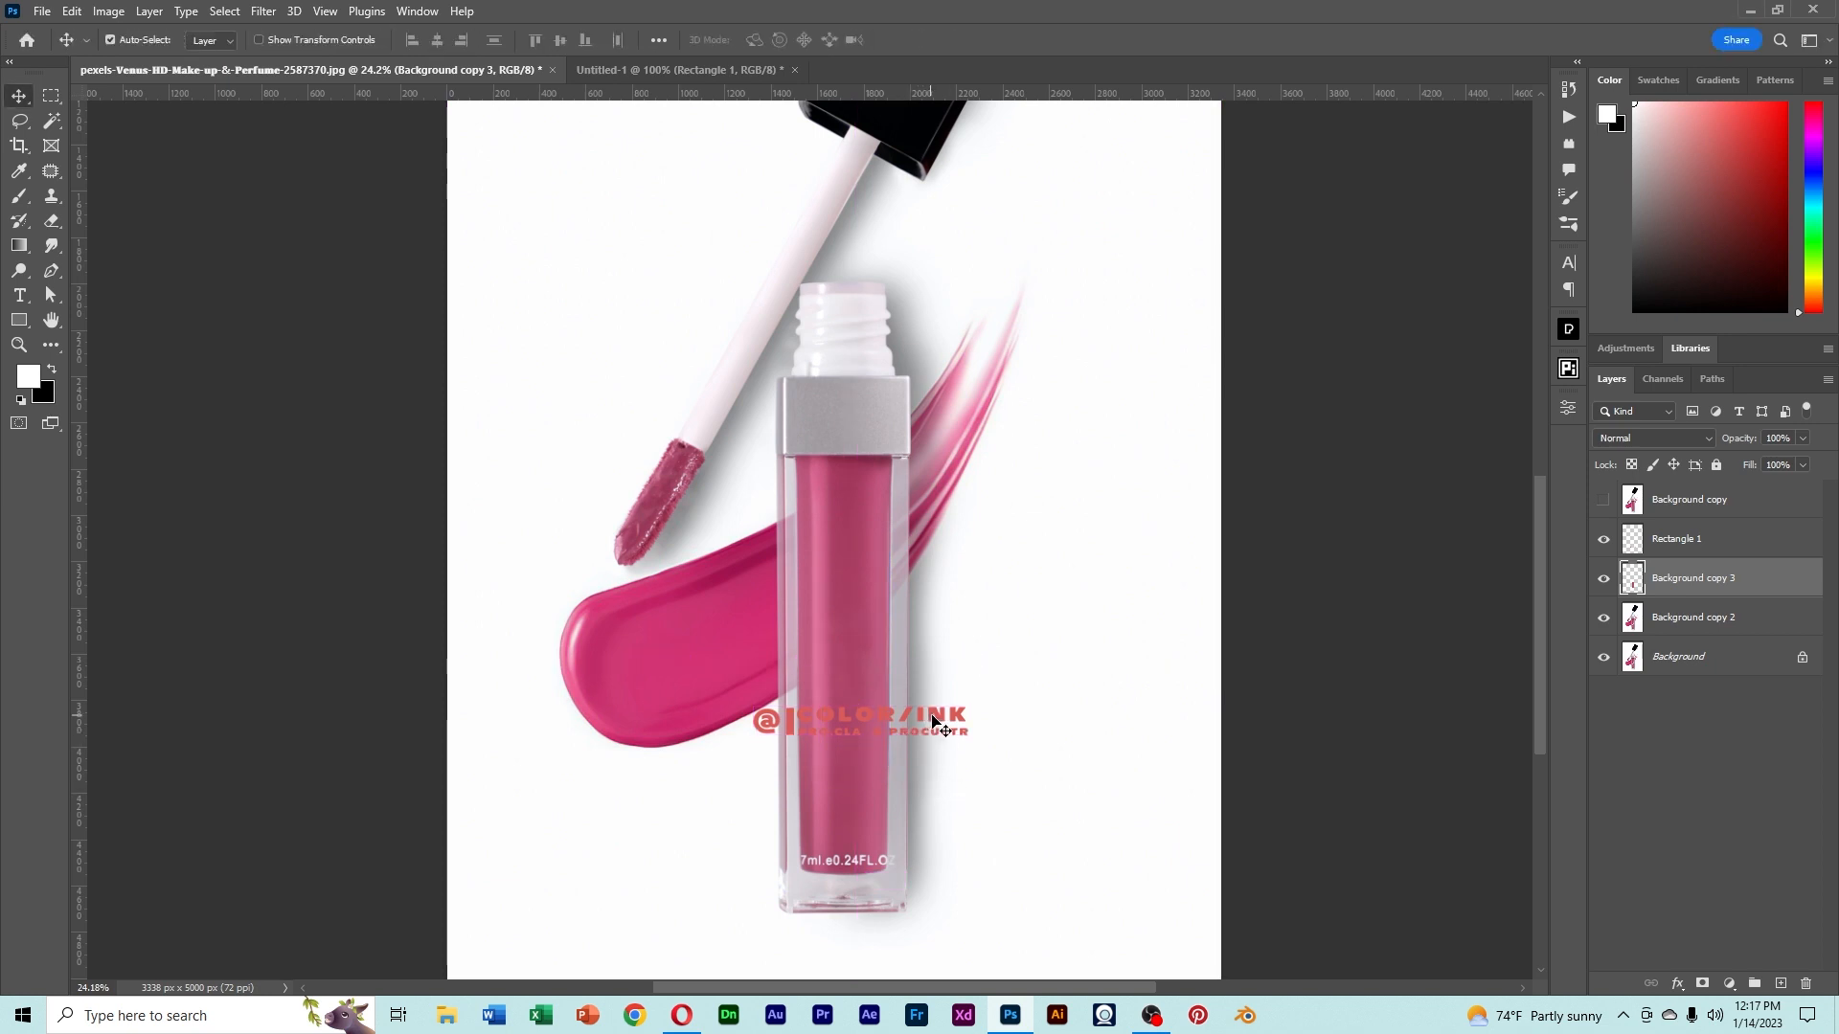
# - Rotate the COLOR/INK logo -90°, scale it proportionally to about 117%, and place it along the middle of the tube
pyautogui.keyDown('ctrl'); pyautogui.click(938, 728); pyautogui.keyUp('ctrl')
pyautogui.hotkey('ctrl', 't')
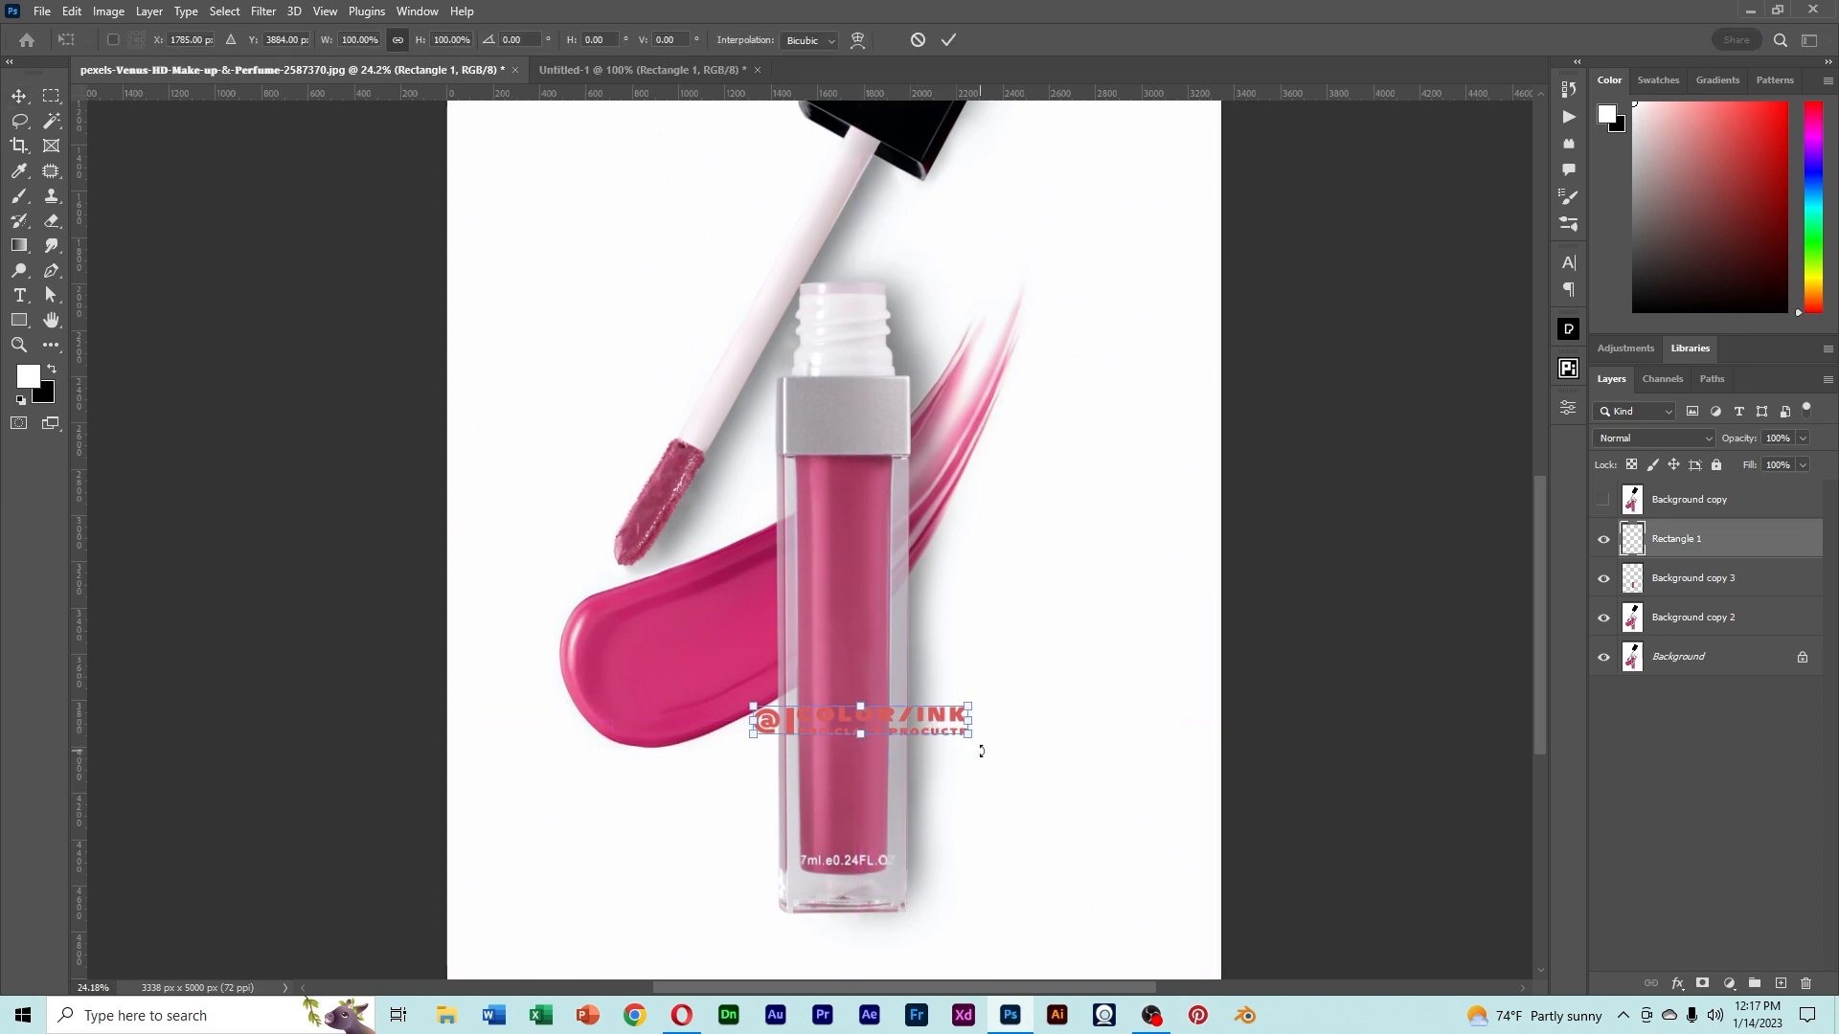
pyautogui.moveTo(981, 750); pyautogui.dragTo(875, 614)
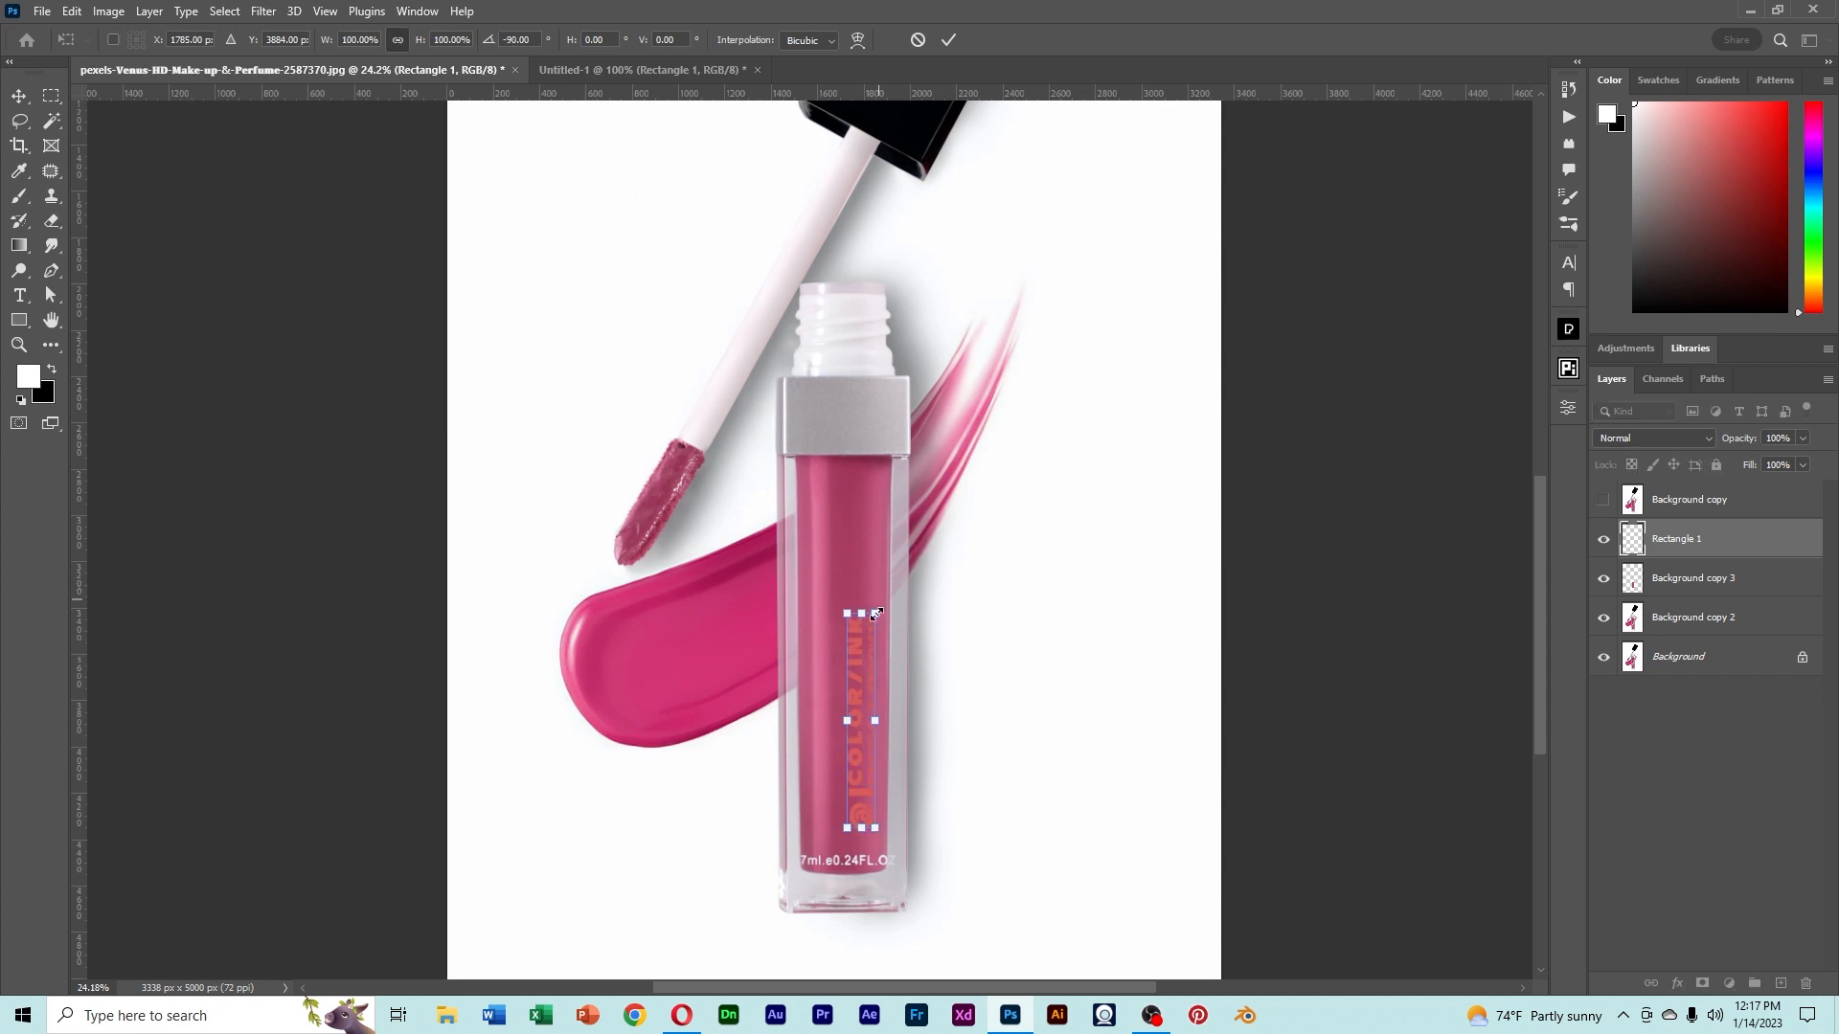
pyautogui.moveTo(854, 719); pyautogui.dragTo(857, 688)
pyautogui.moveTo(842, 639); pyautogui.dragTo(865, 656)
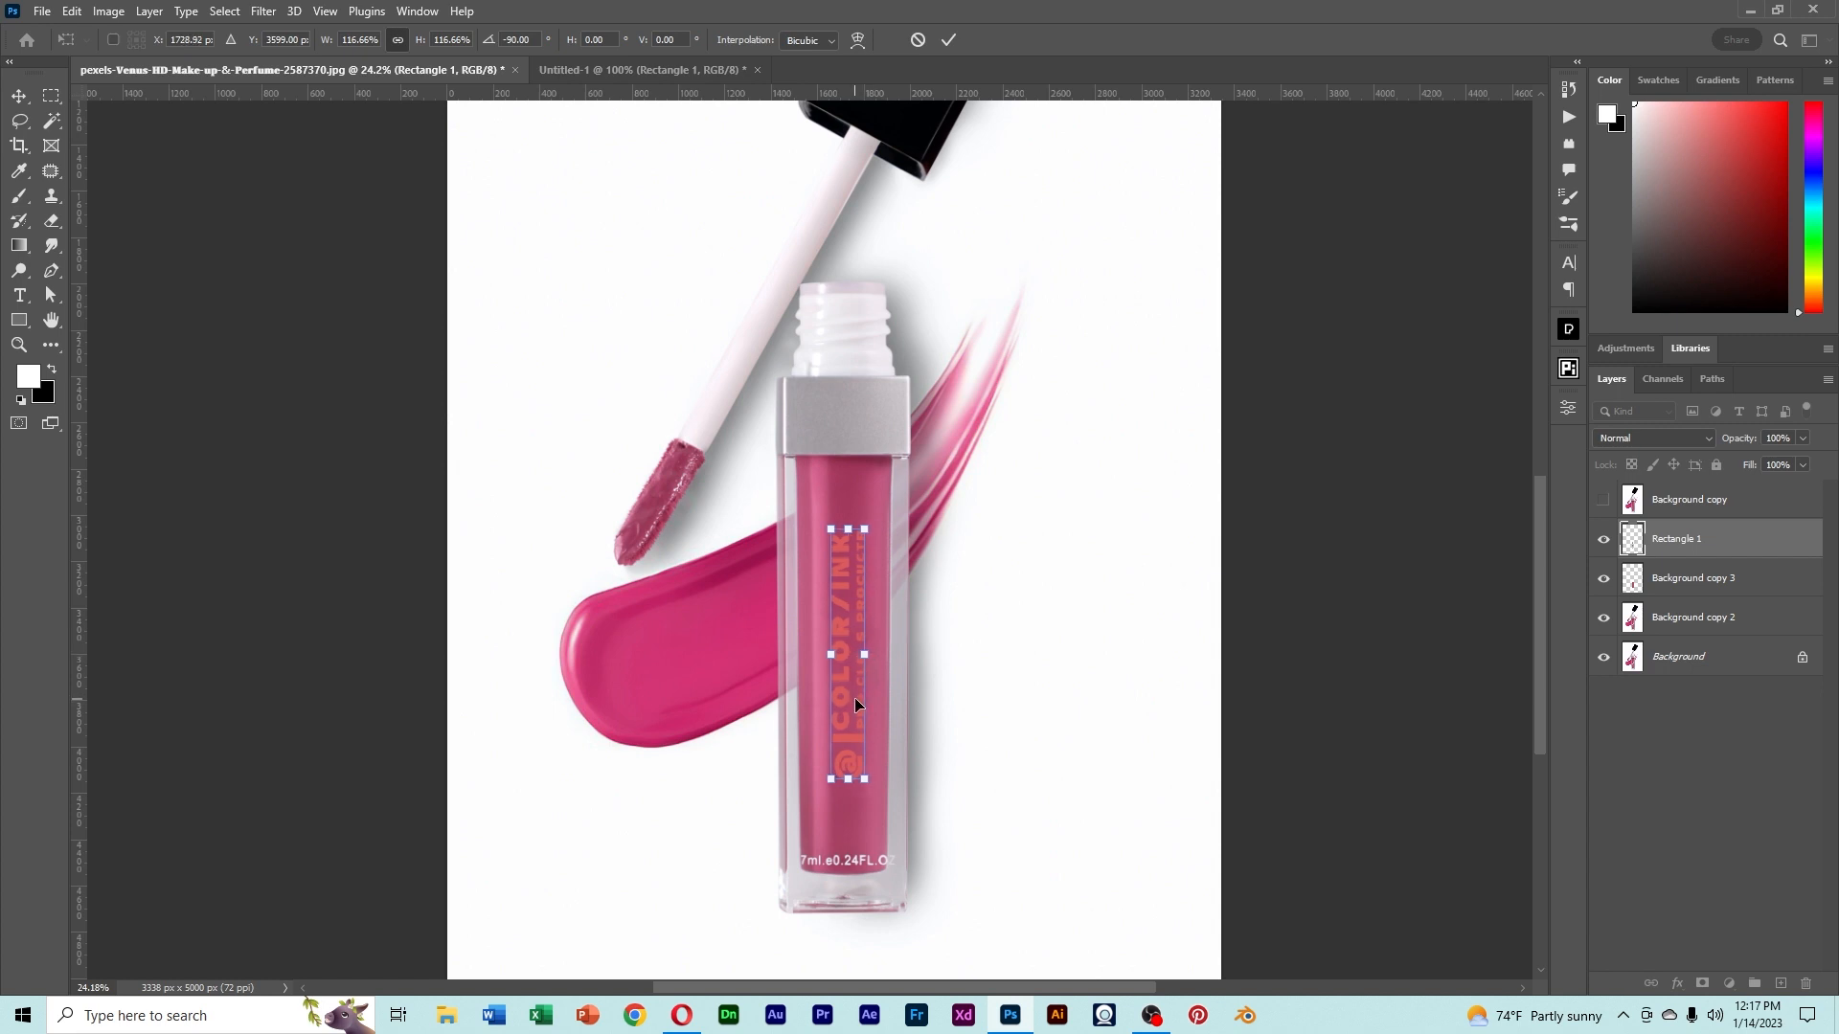
pyautogui.press('Return')
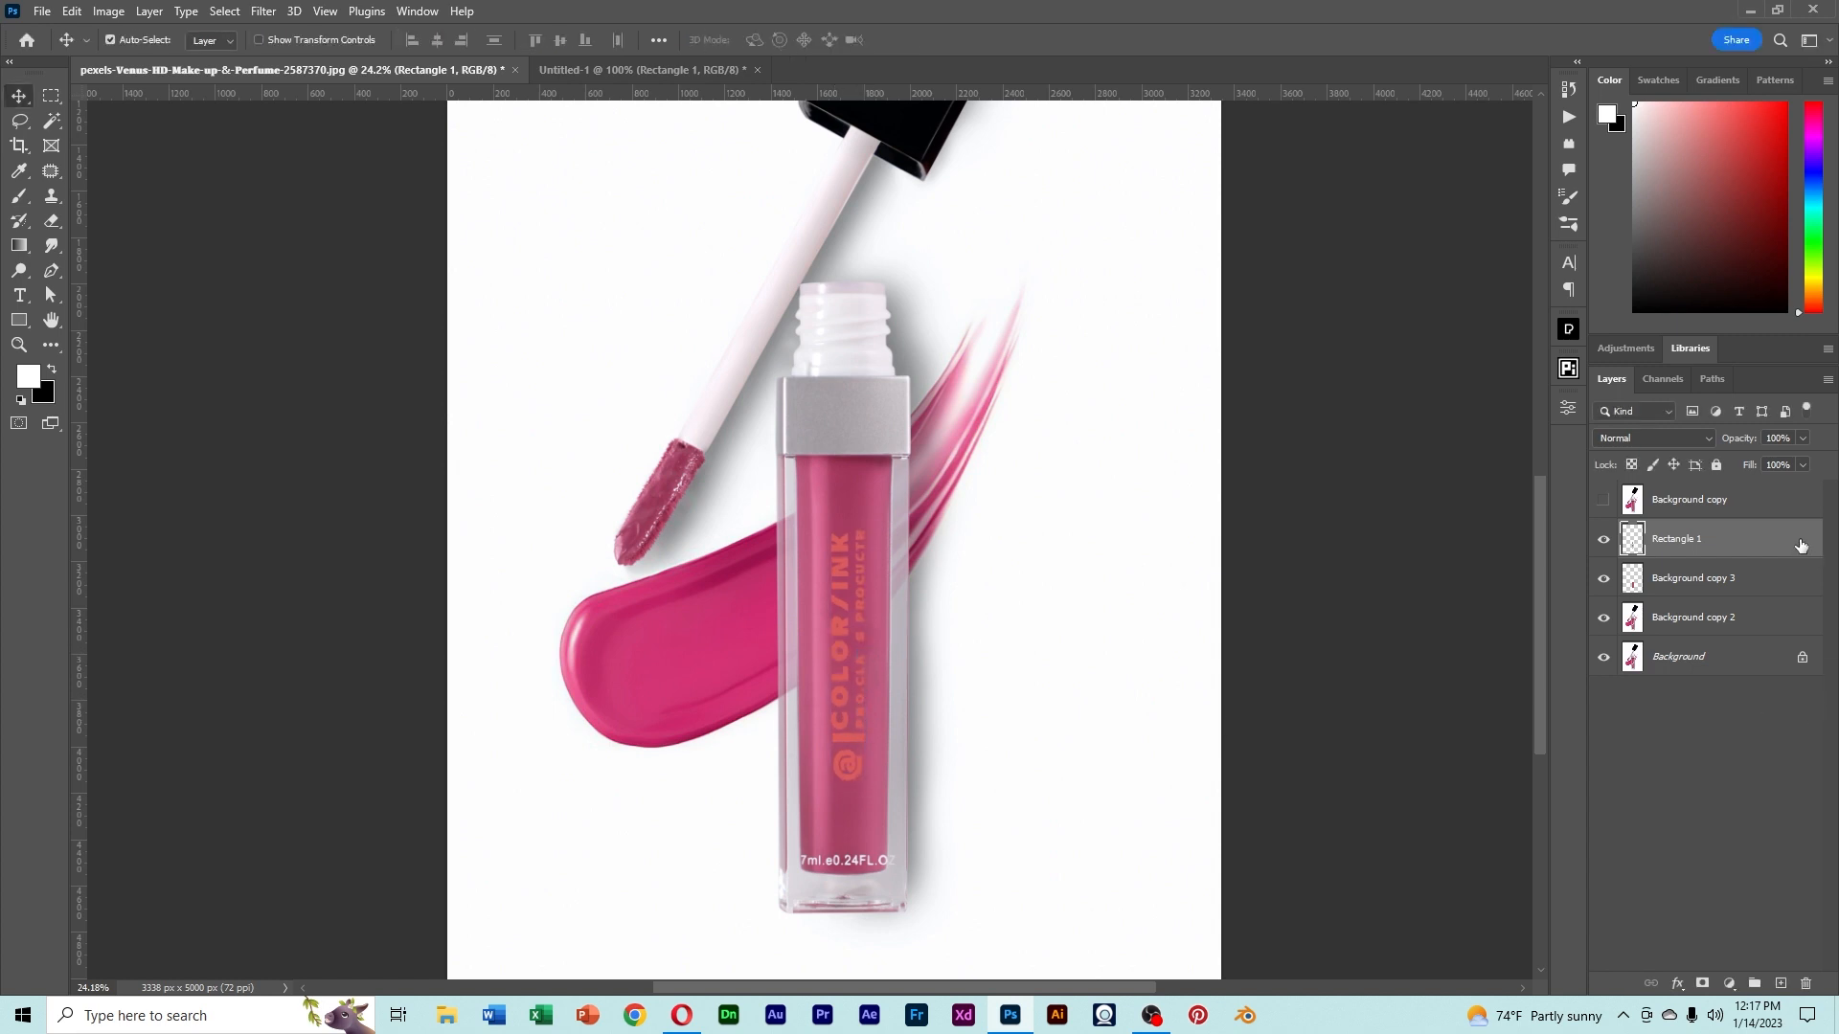
# - Add a white Color Overlay with Normal blend mode at 100% opacity to the Rectangle 1 logo layer
pyautogui.doubleClick(1800, 546)
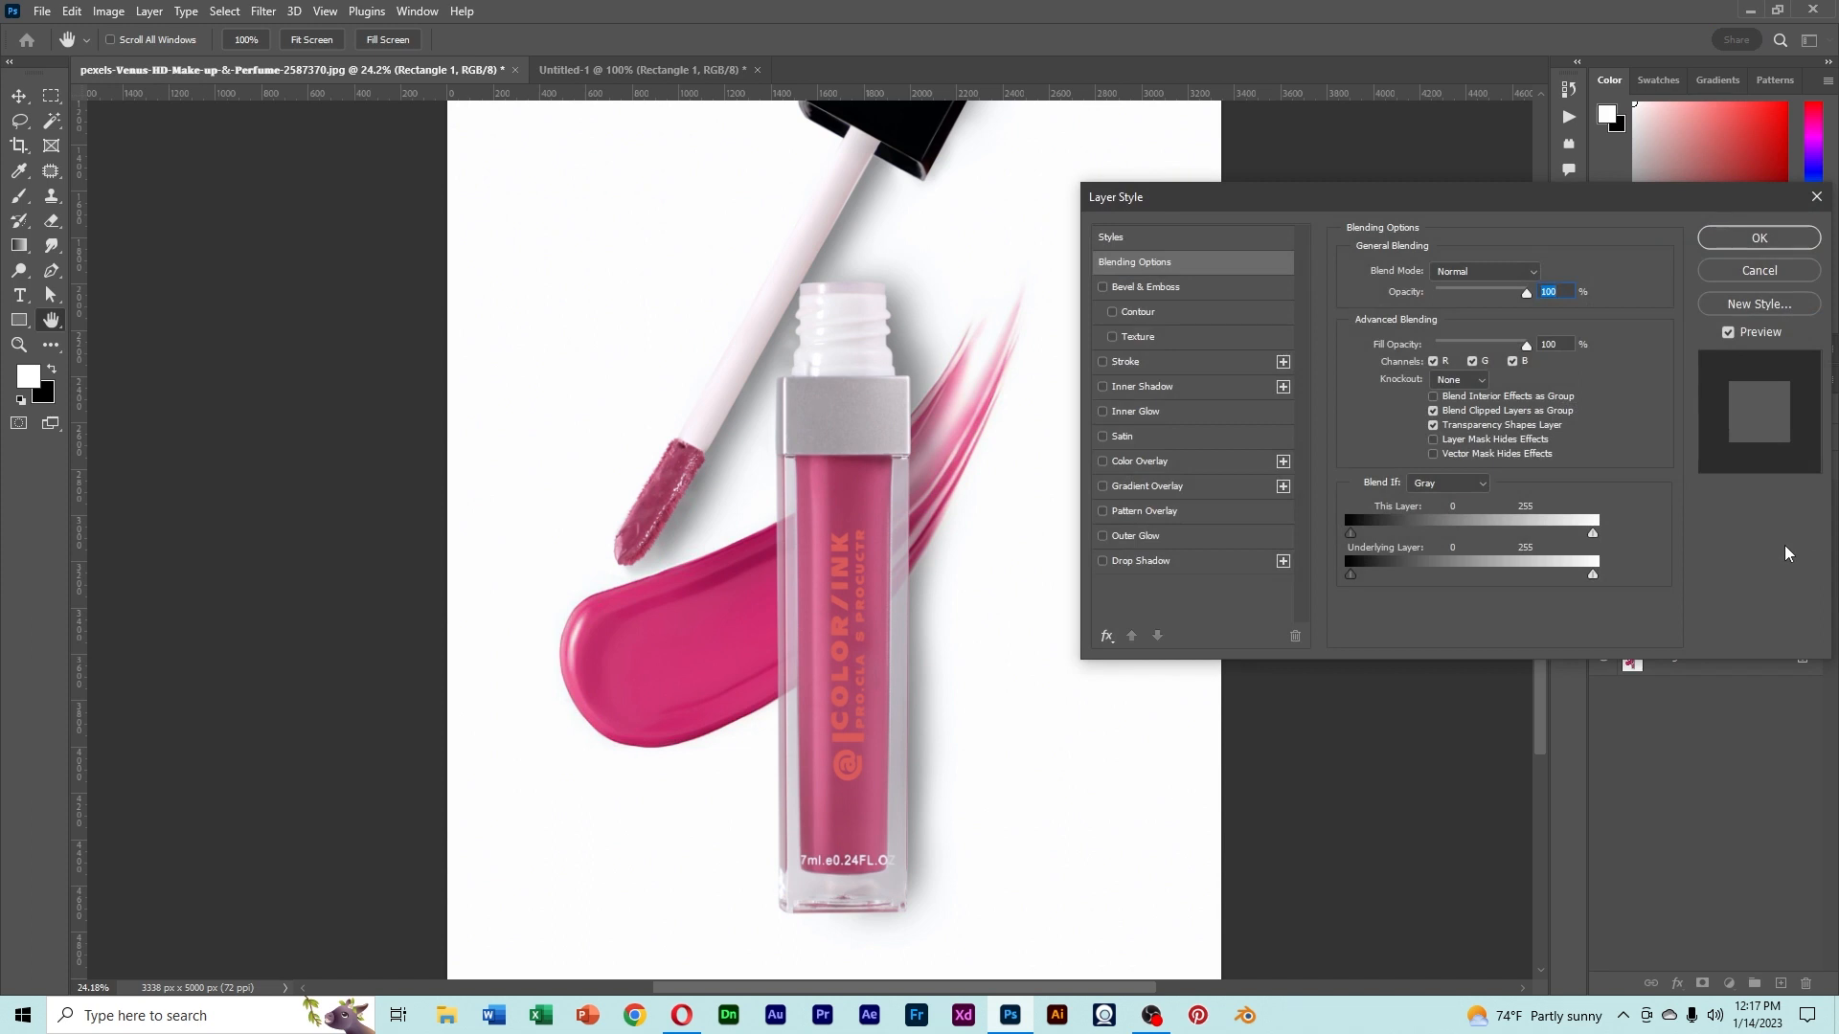
pyautogui.click(1124, 463)
pyautogui.click(1544, 274)
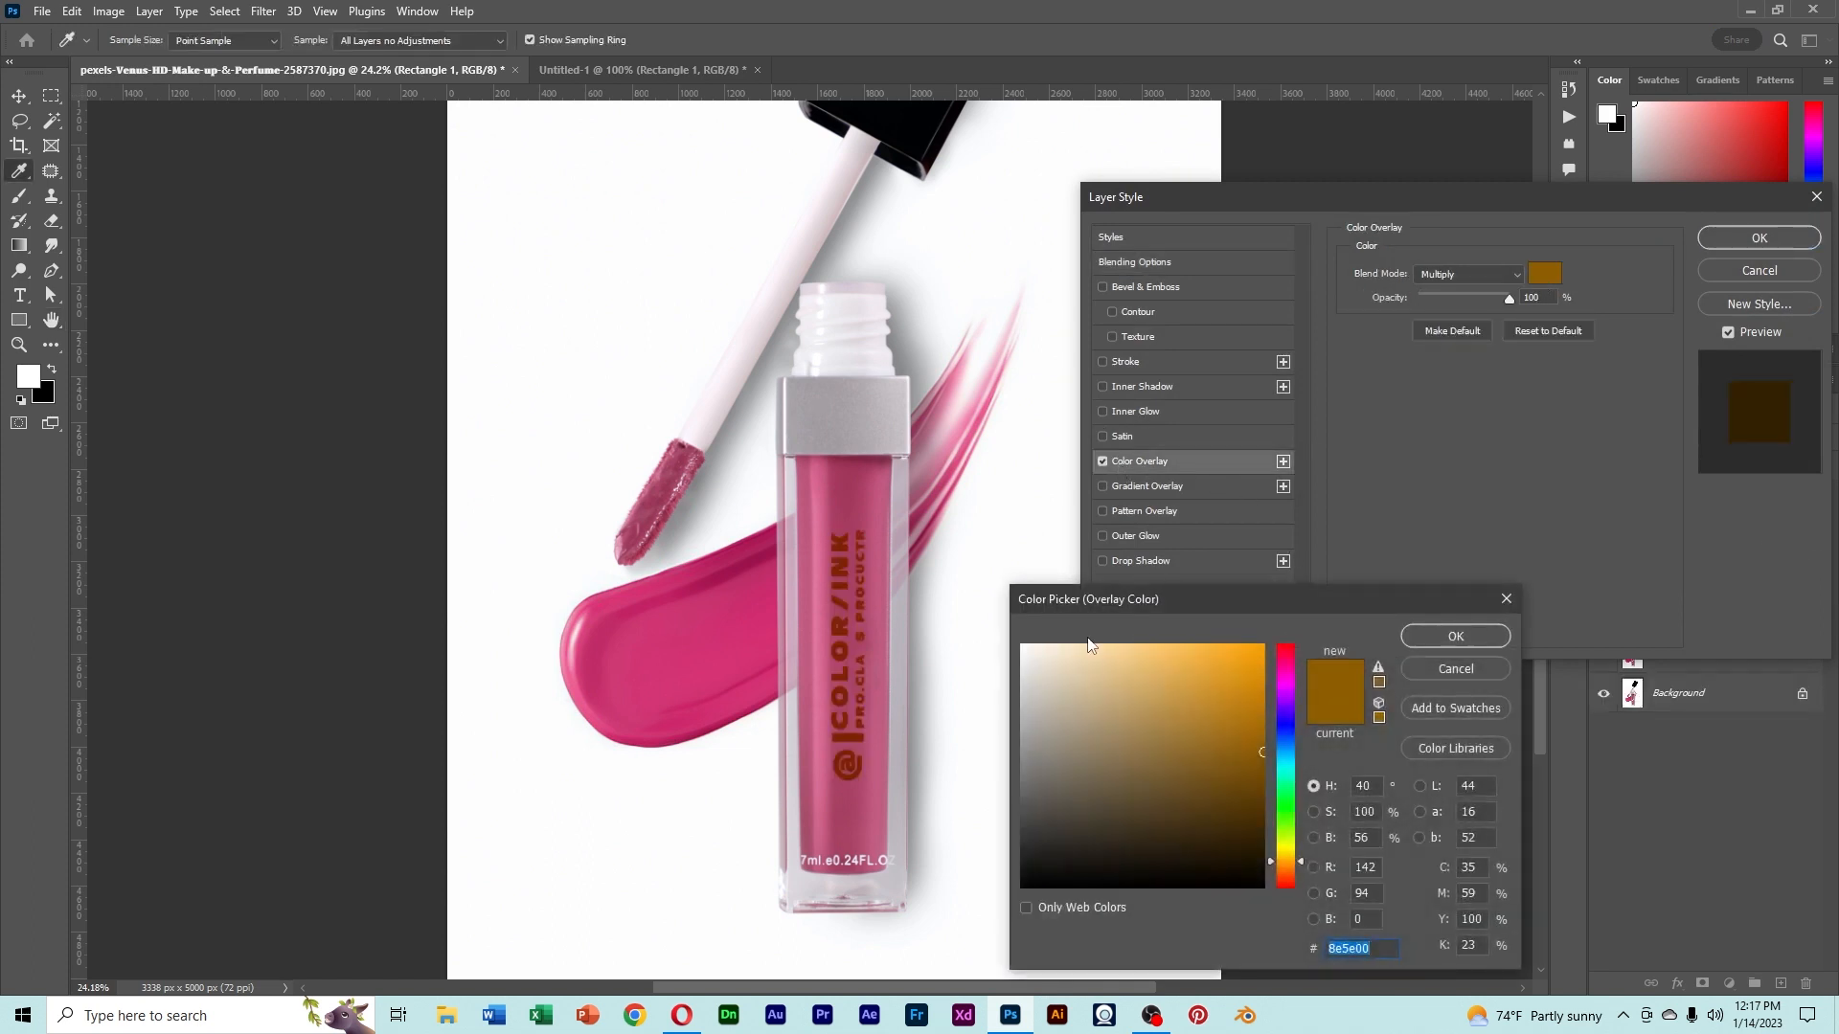
pyautogui.click(1023, 647)
pyautogui.click(1441, 636)
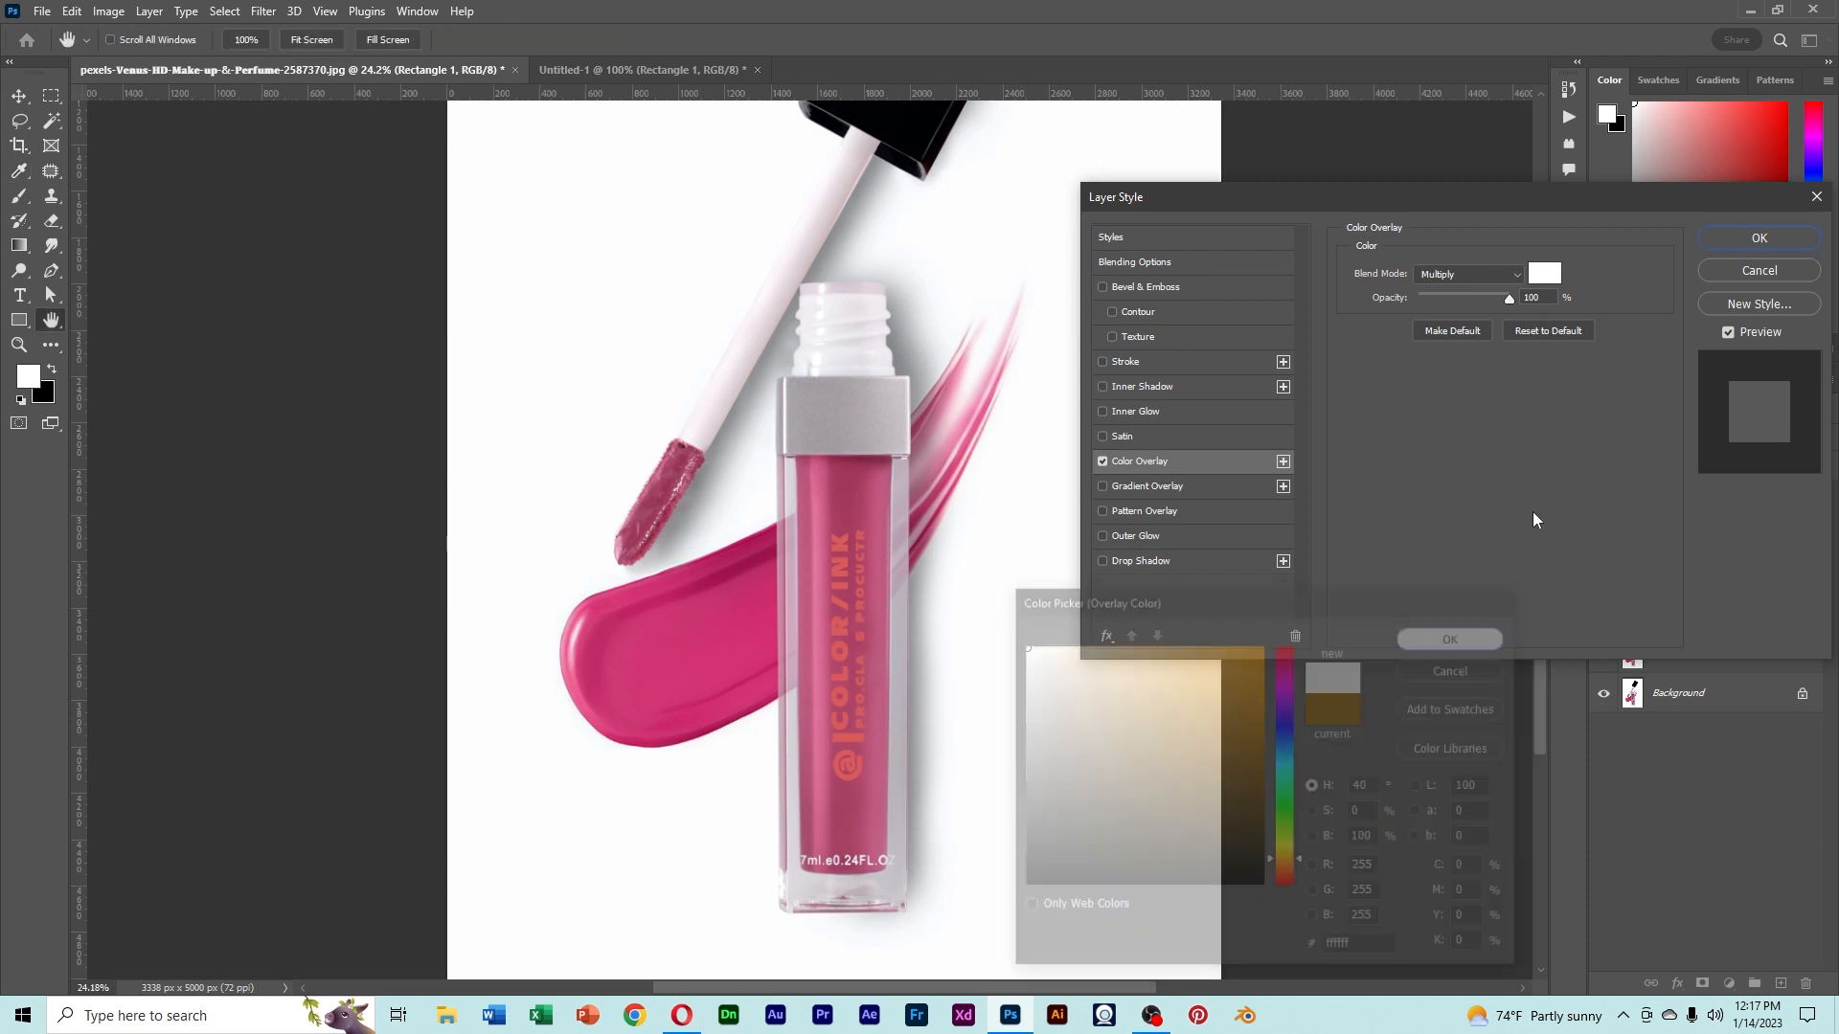
pyautogui.click(1450, 277)
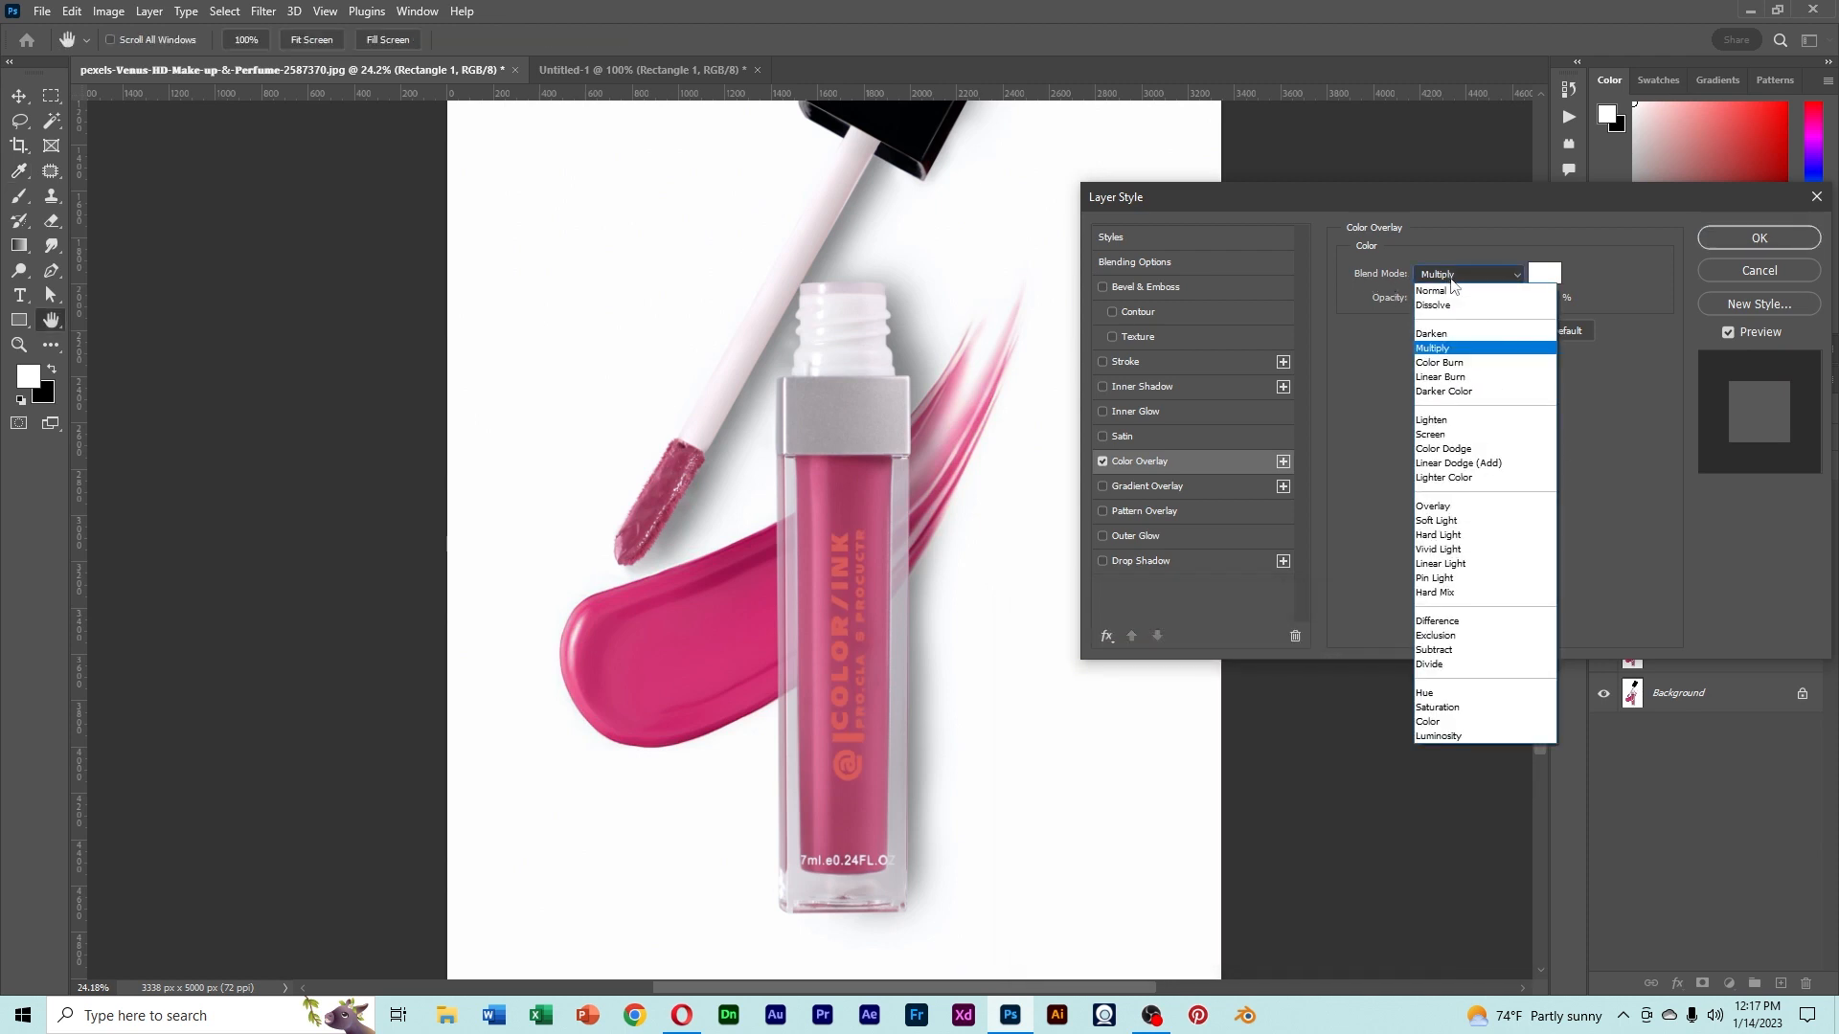
pyautogui.click(1447, 292)
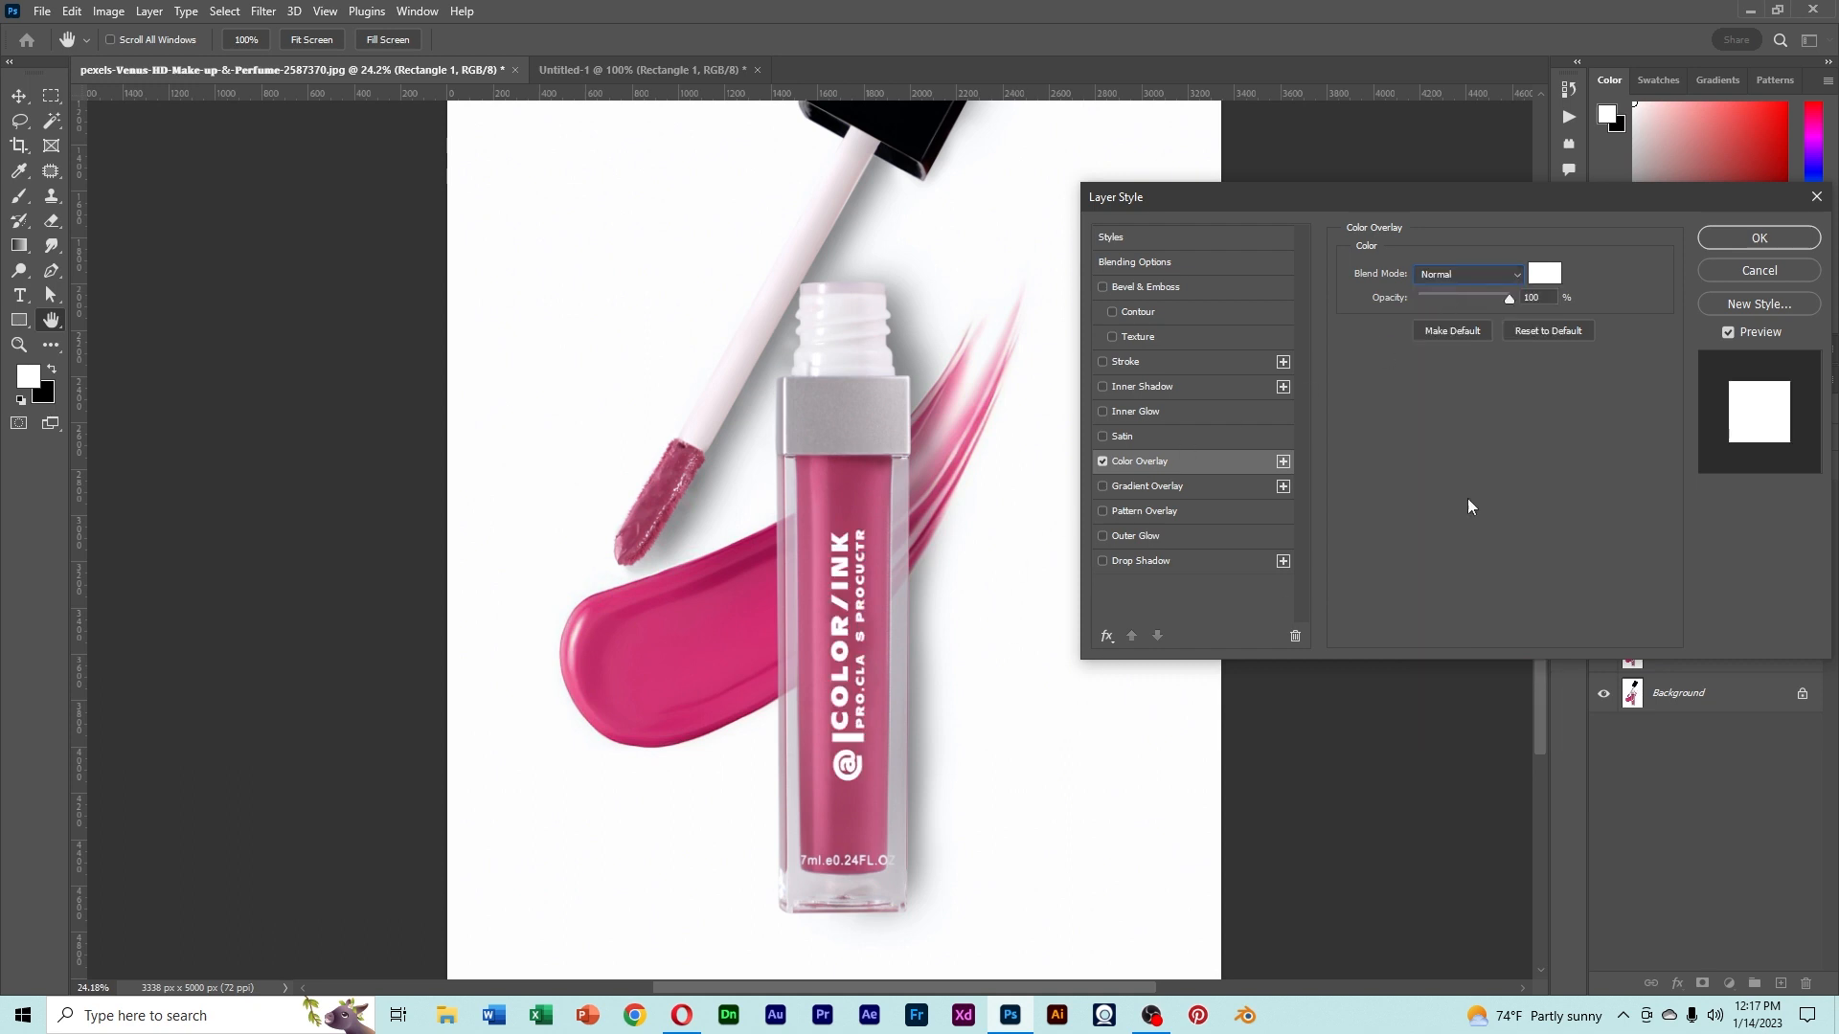
pyautogui.click(1770, 239)
# - Collapse the effects list of the Rectangle 1 logo layer after checking the white logo on the tube
pyautogui.scroll(-5, 1023, 703)
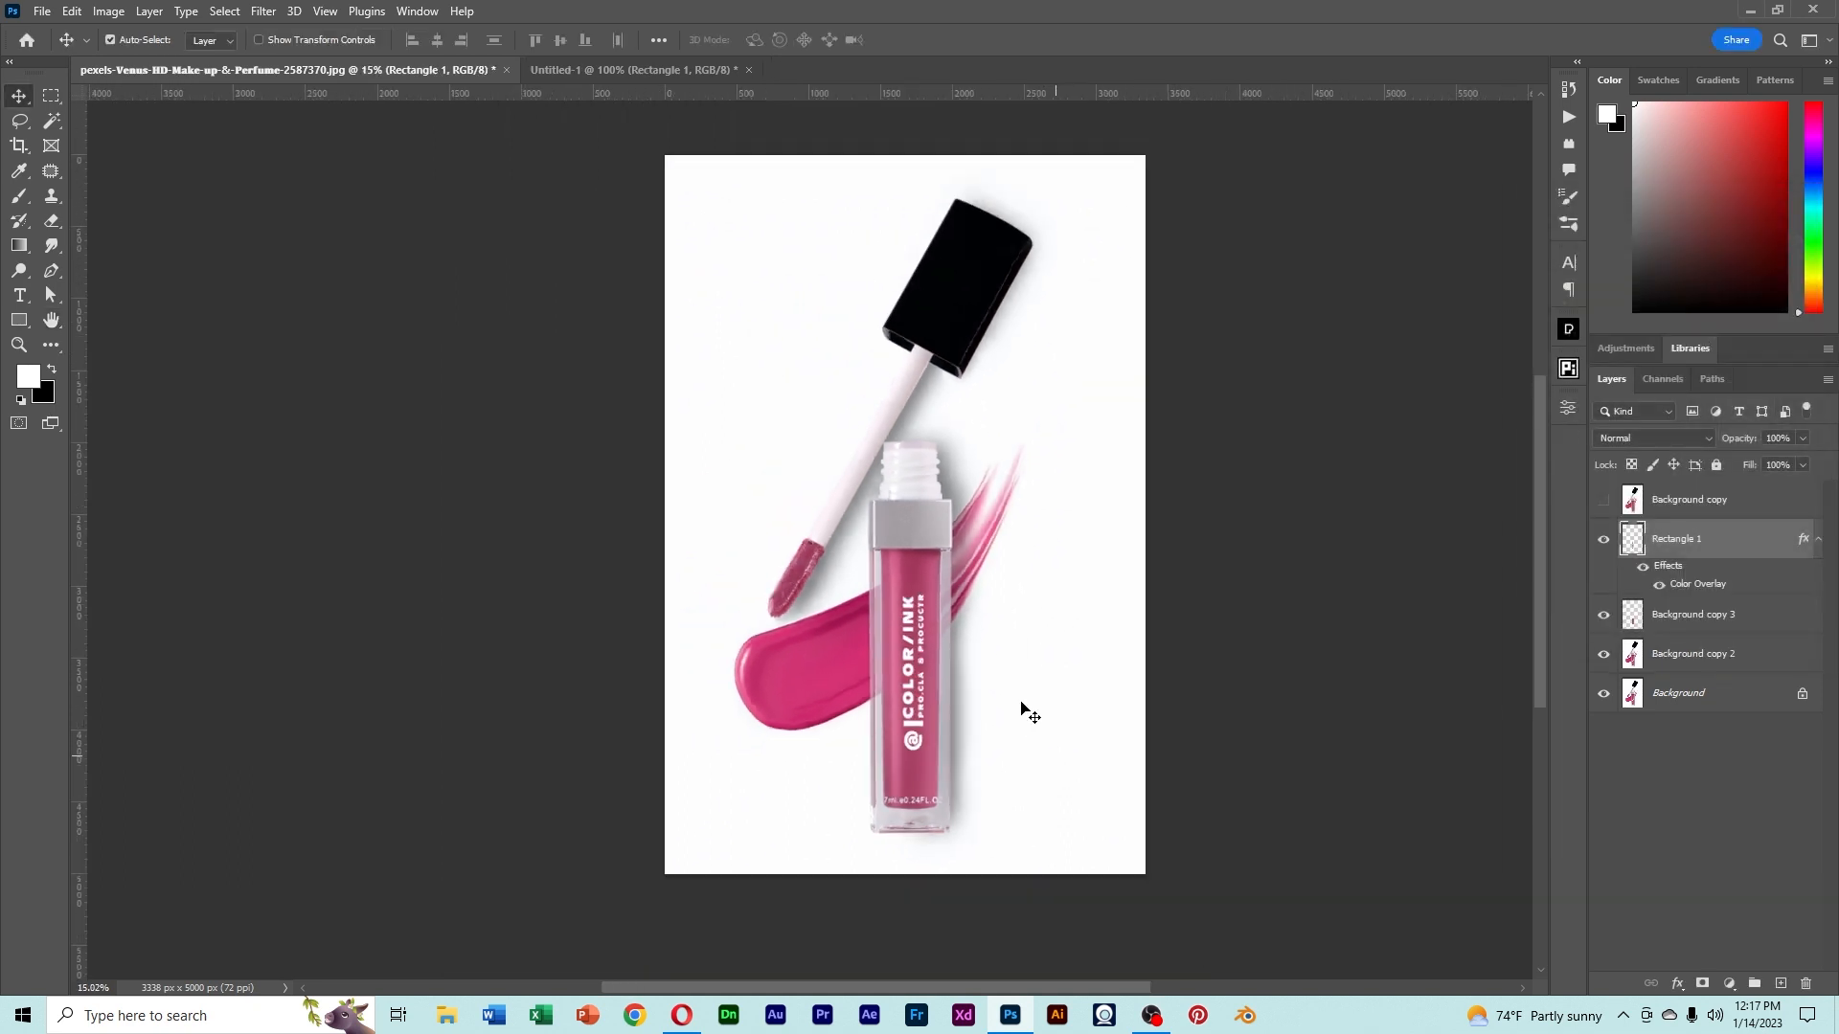
pyautogui.moveTo(943, 553); pyautogui.dragTo(937, 537)
pyautogui.scroll(5, 939, 685)
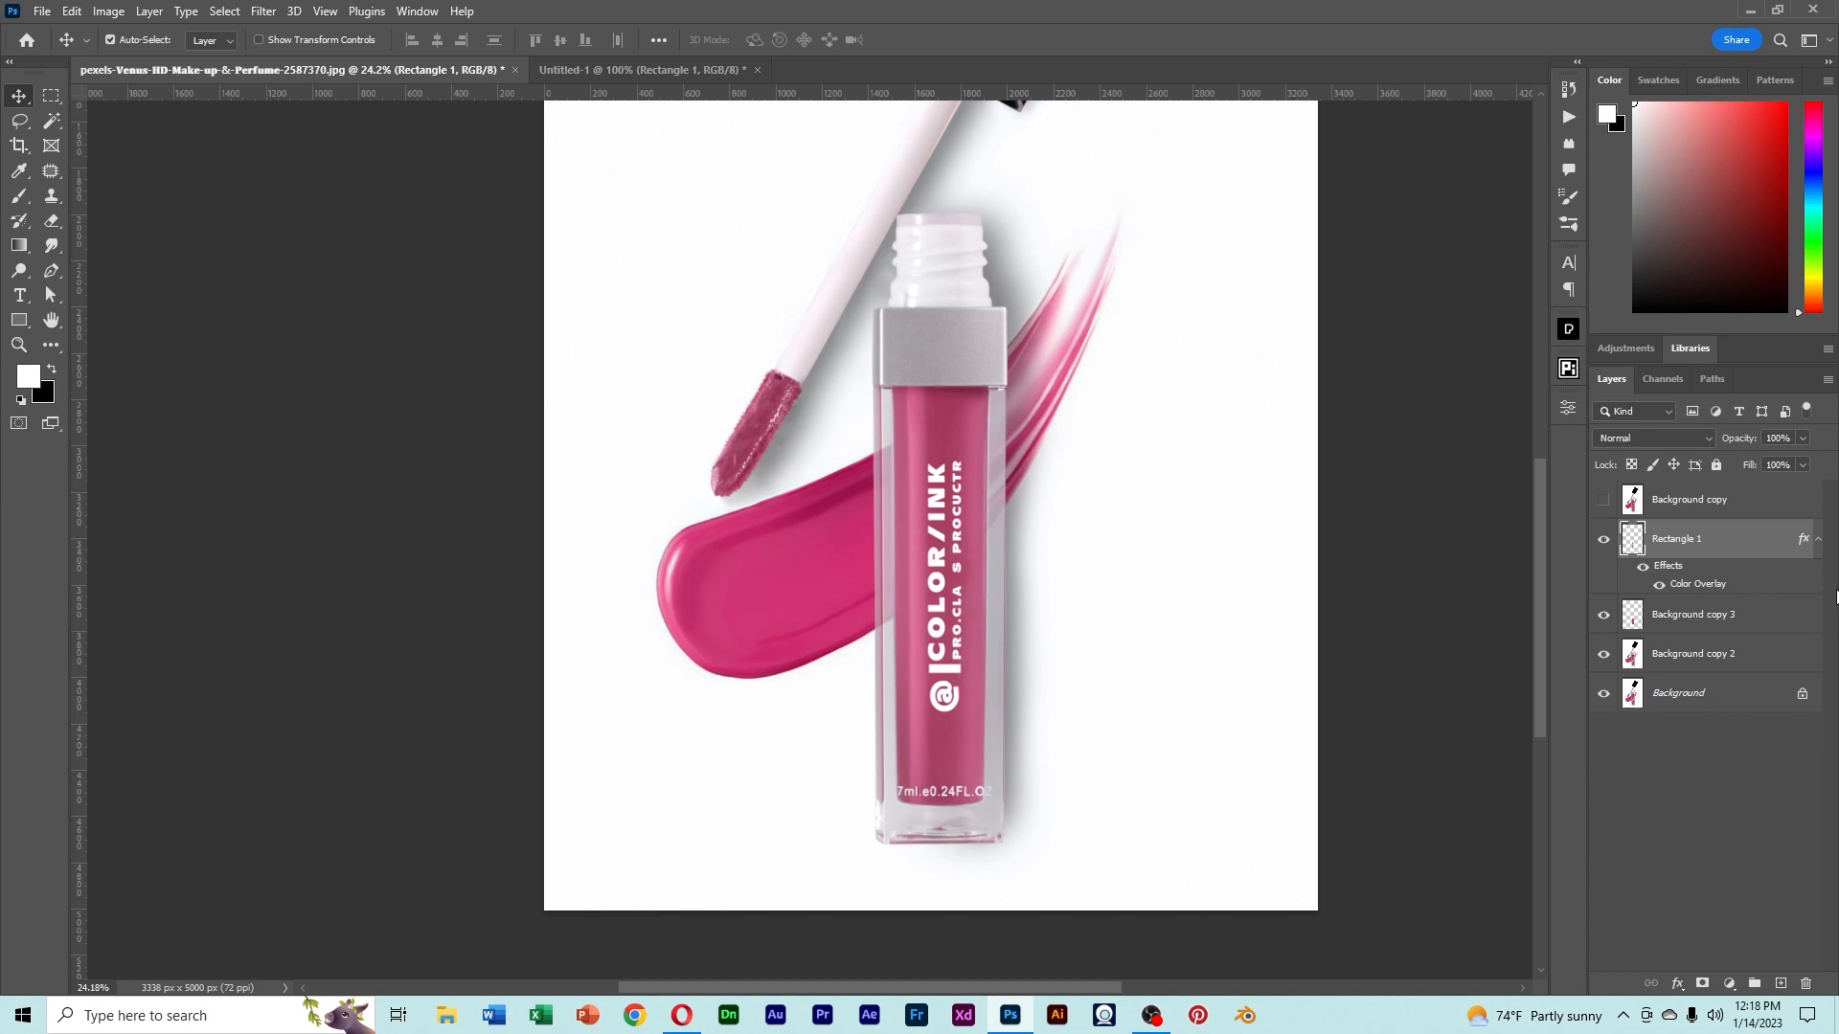
pyautogui.click(1818, 539)
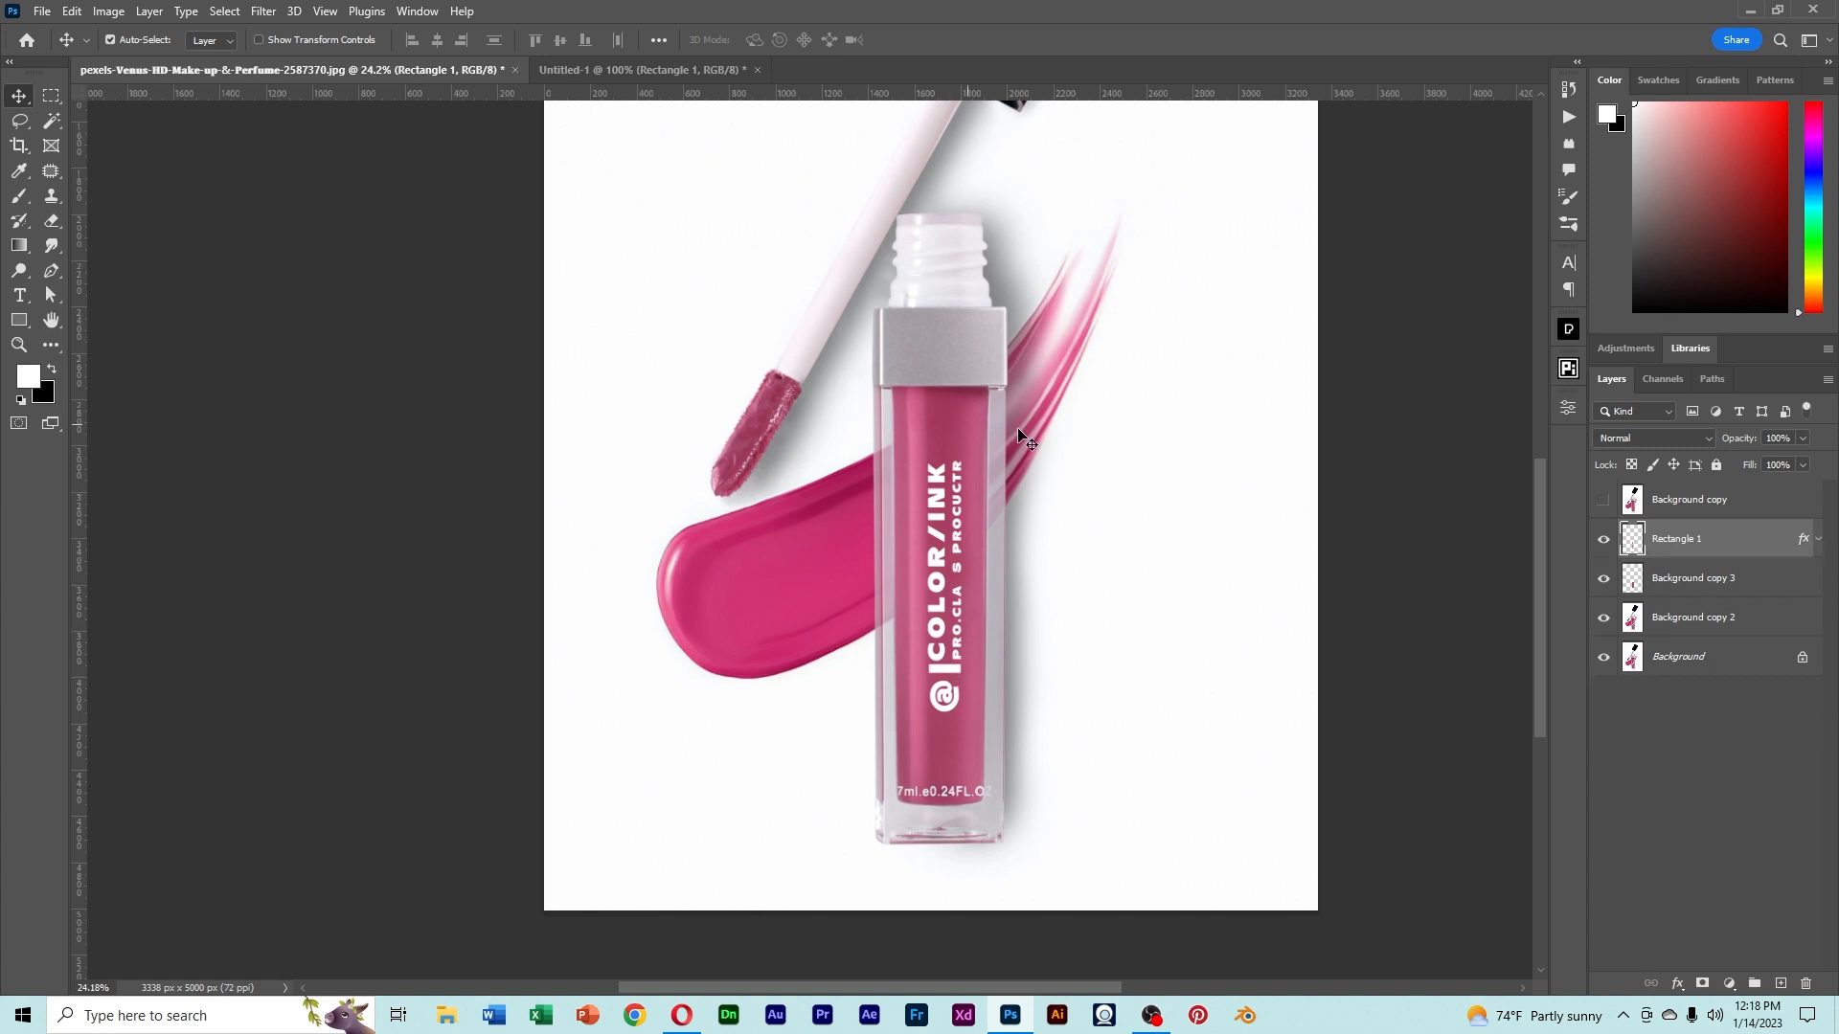
pyautogui.scroll(-1, 994, 560)
pyautogui.moveTo(1001, 535); pyautogui.dragTo(971, 542)
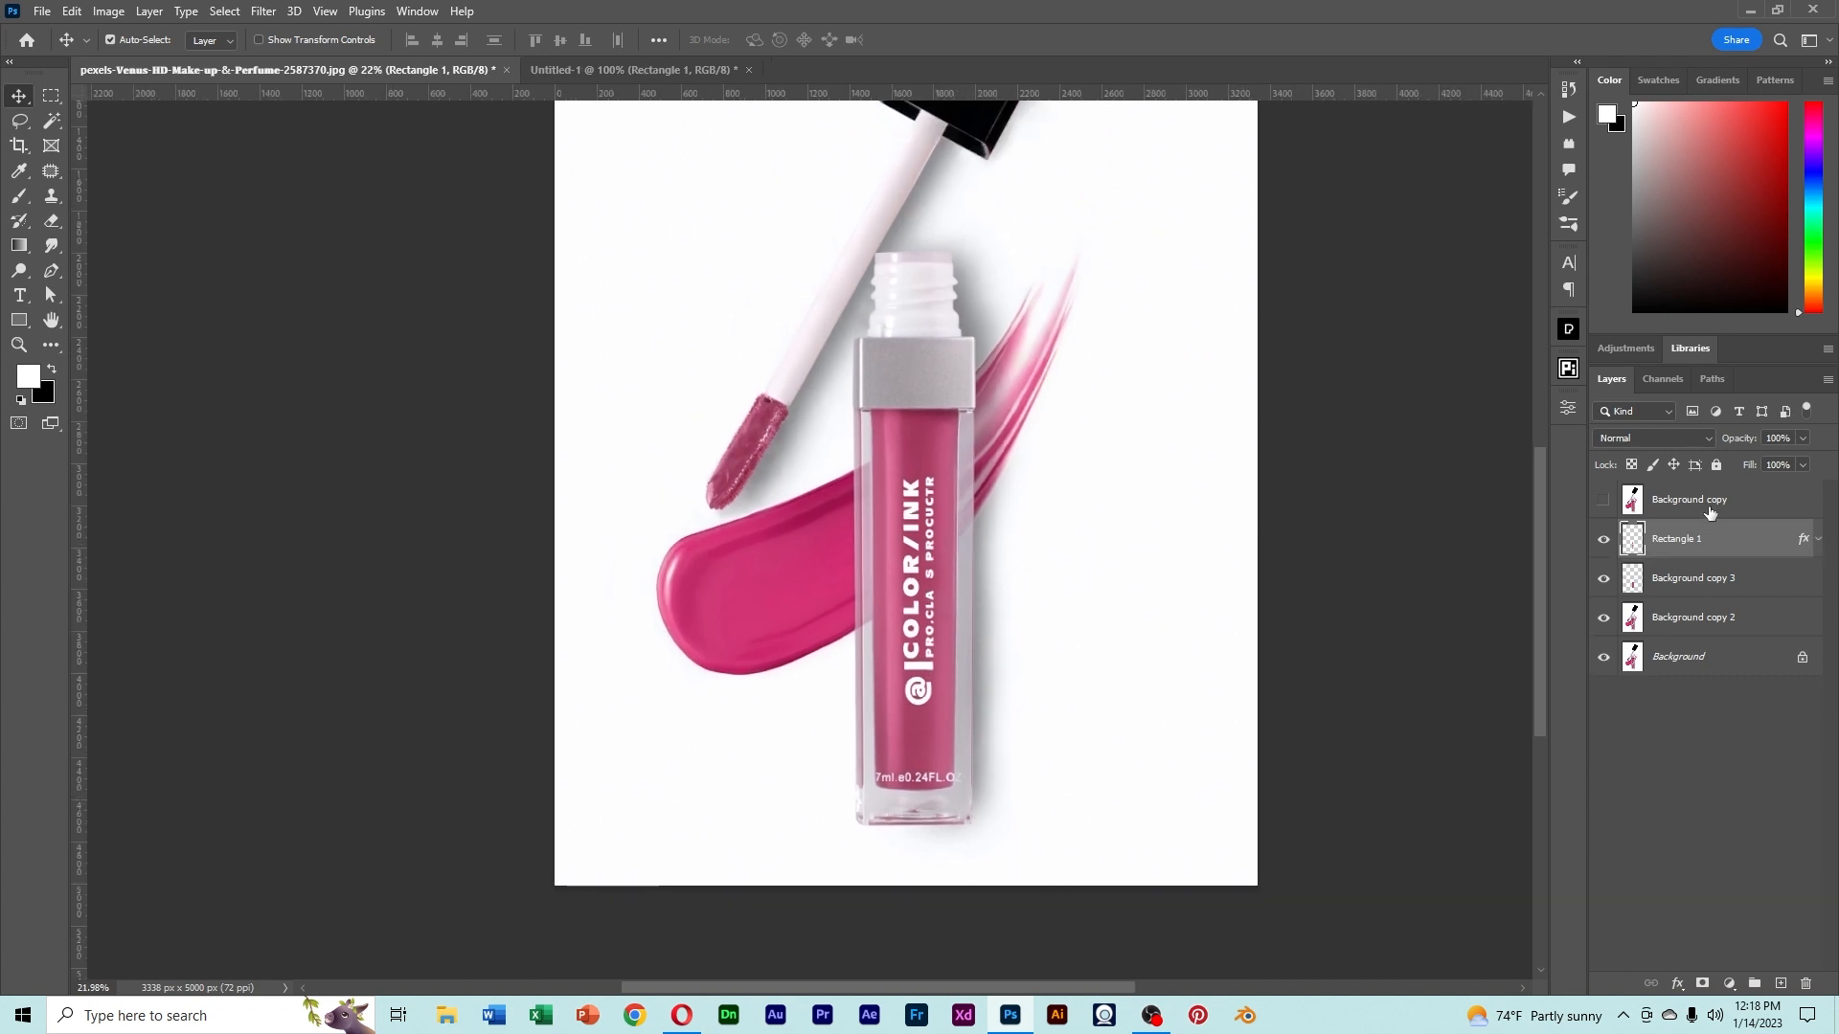
# - Add a Hue/Saturation adjustment layer above the Rectangle 1 logo layer and set its Hue to -33
pyautogui.click(1701, 505)
pyautogui.click(1676, 549)
pyautogui.click(1729, 983)
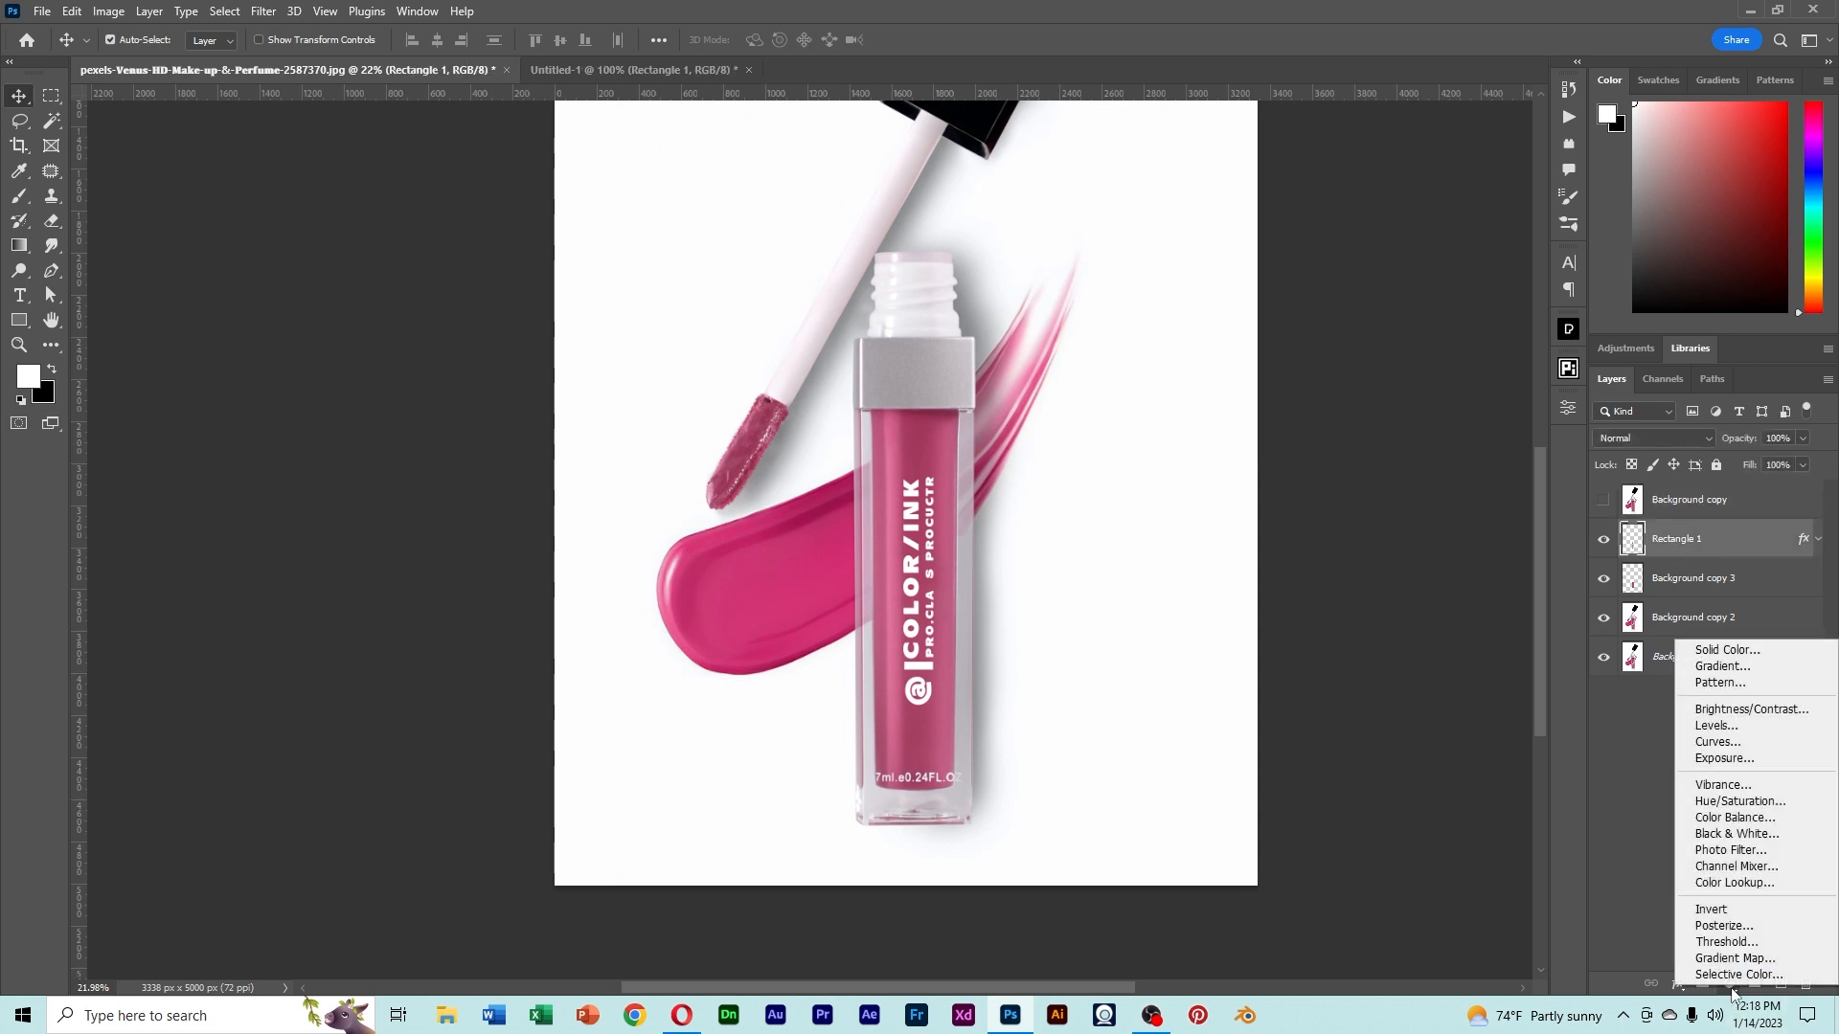
pyautogui.click(1761, 802)
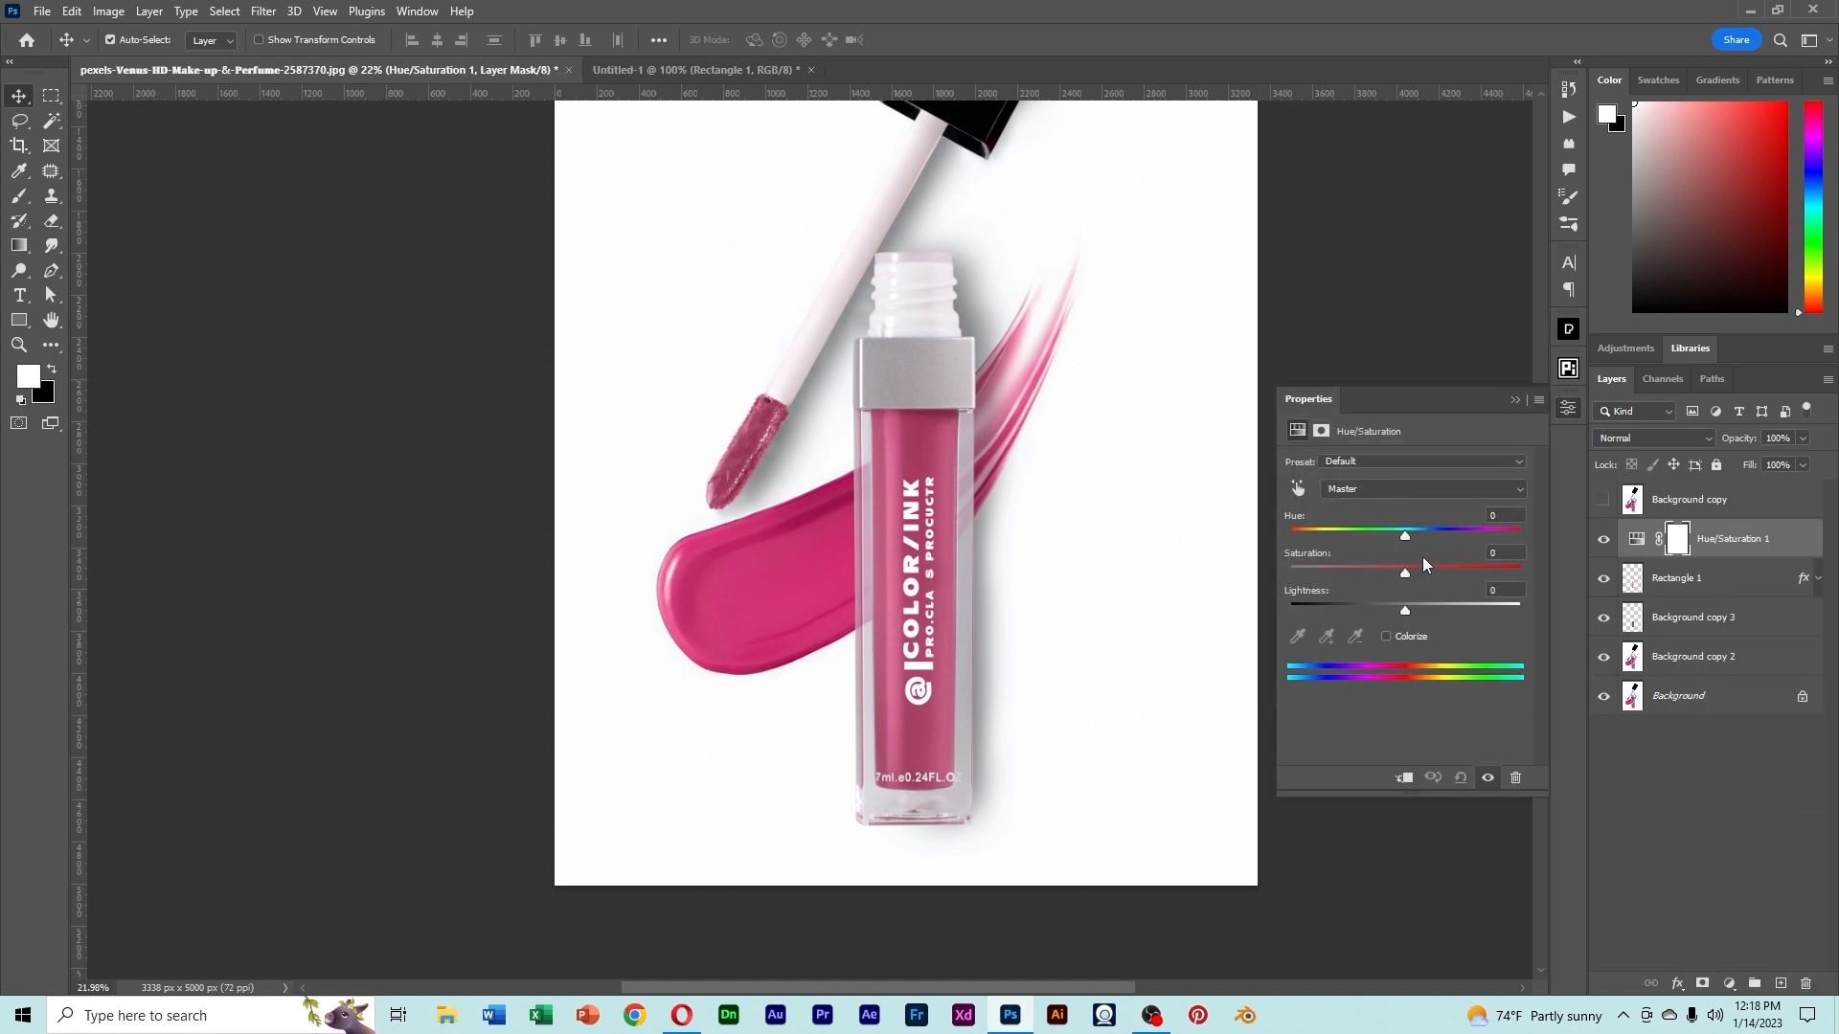
pyautogui.moveTo(1406, 536); pyautogui.dragTo(1363, 540)
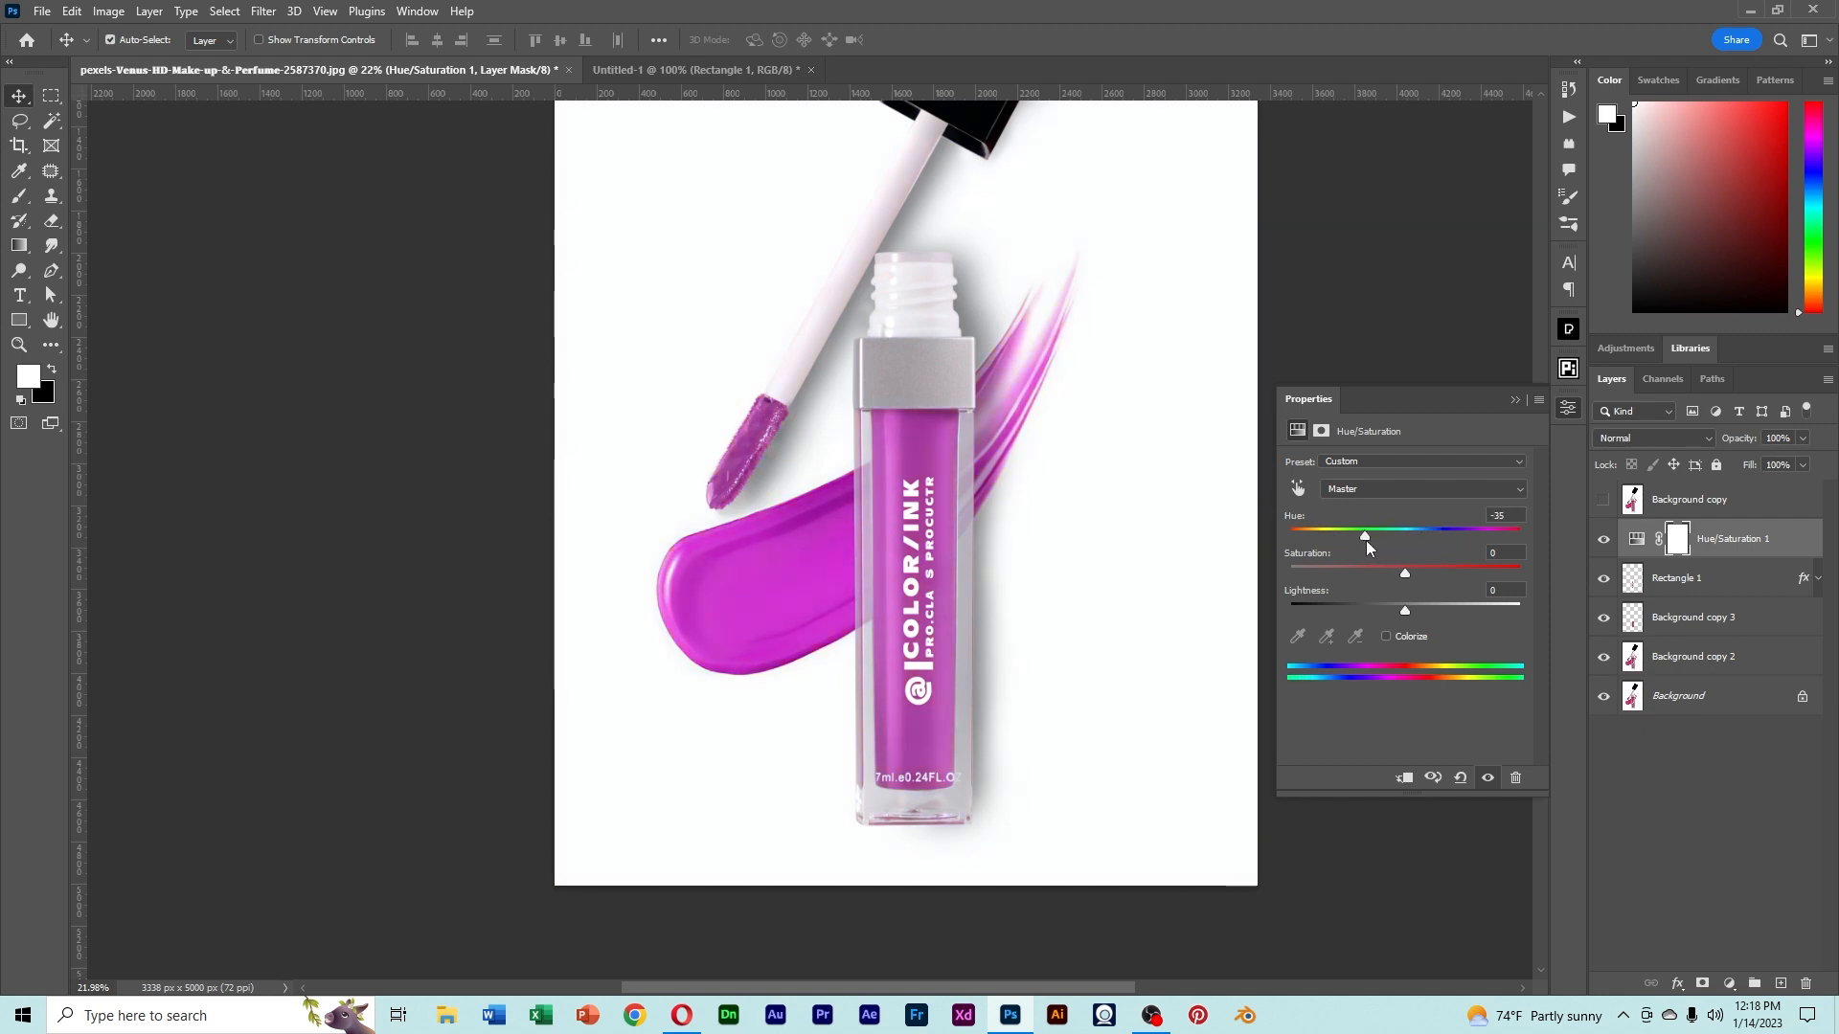
pyautogui.scroll(-6, 950, 539)
pyautogui.moveTo(929, 393); pyautogui.dragTo(859, 441)
pyautogui.scroll(1, 856, 466)
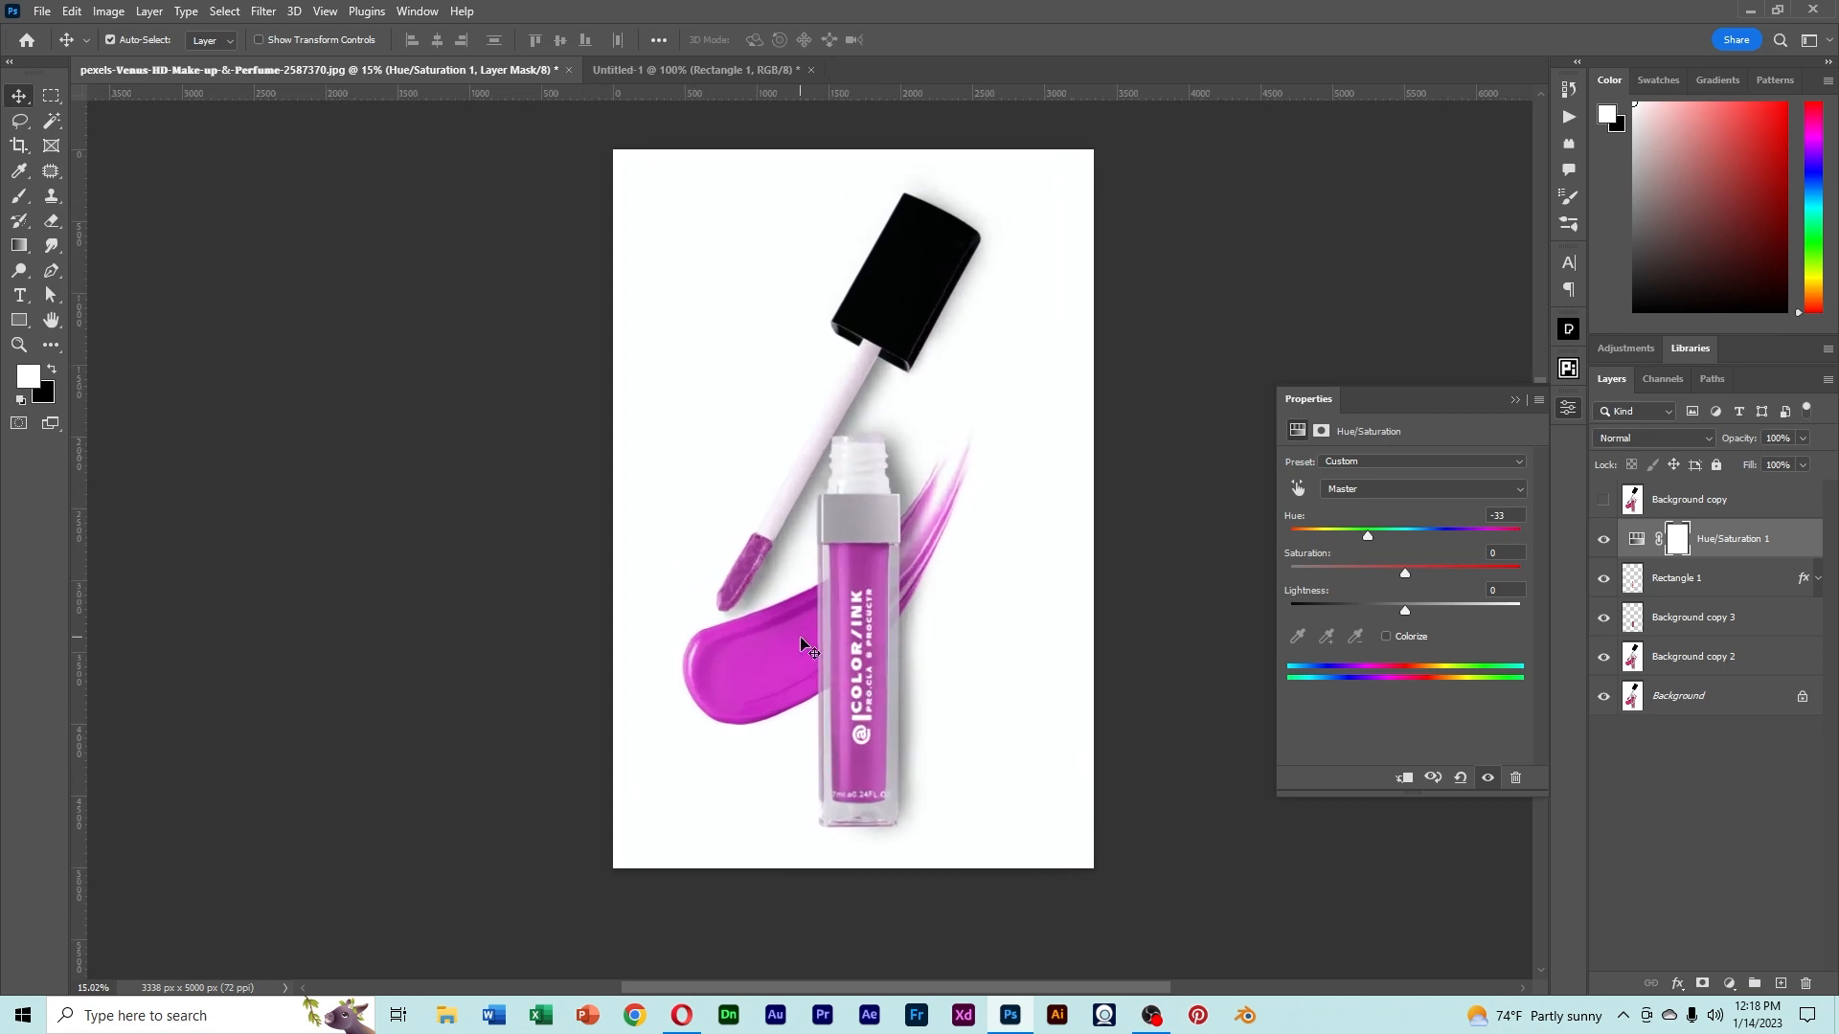
pyautogui.scroll(1, 841, 660)
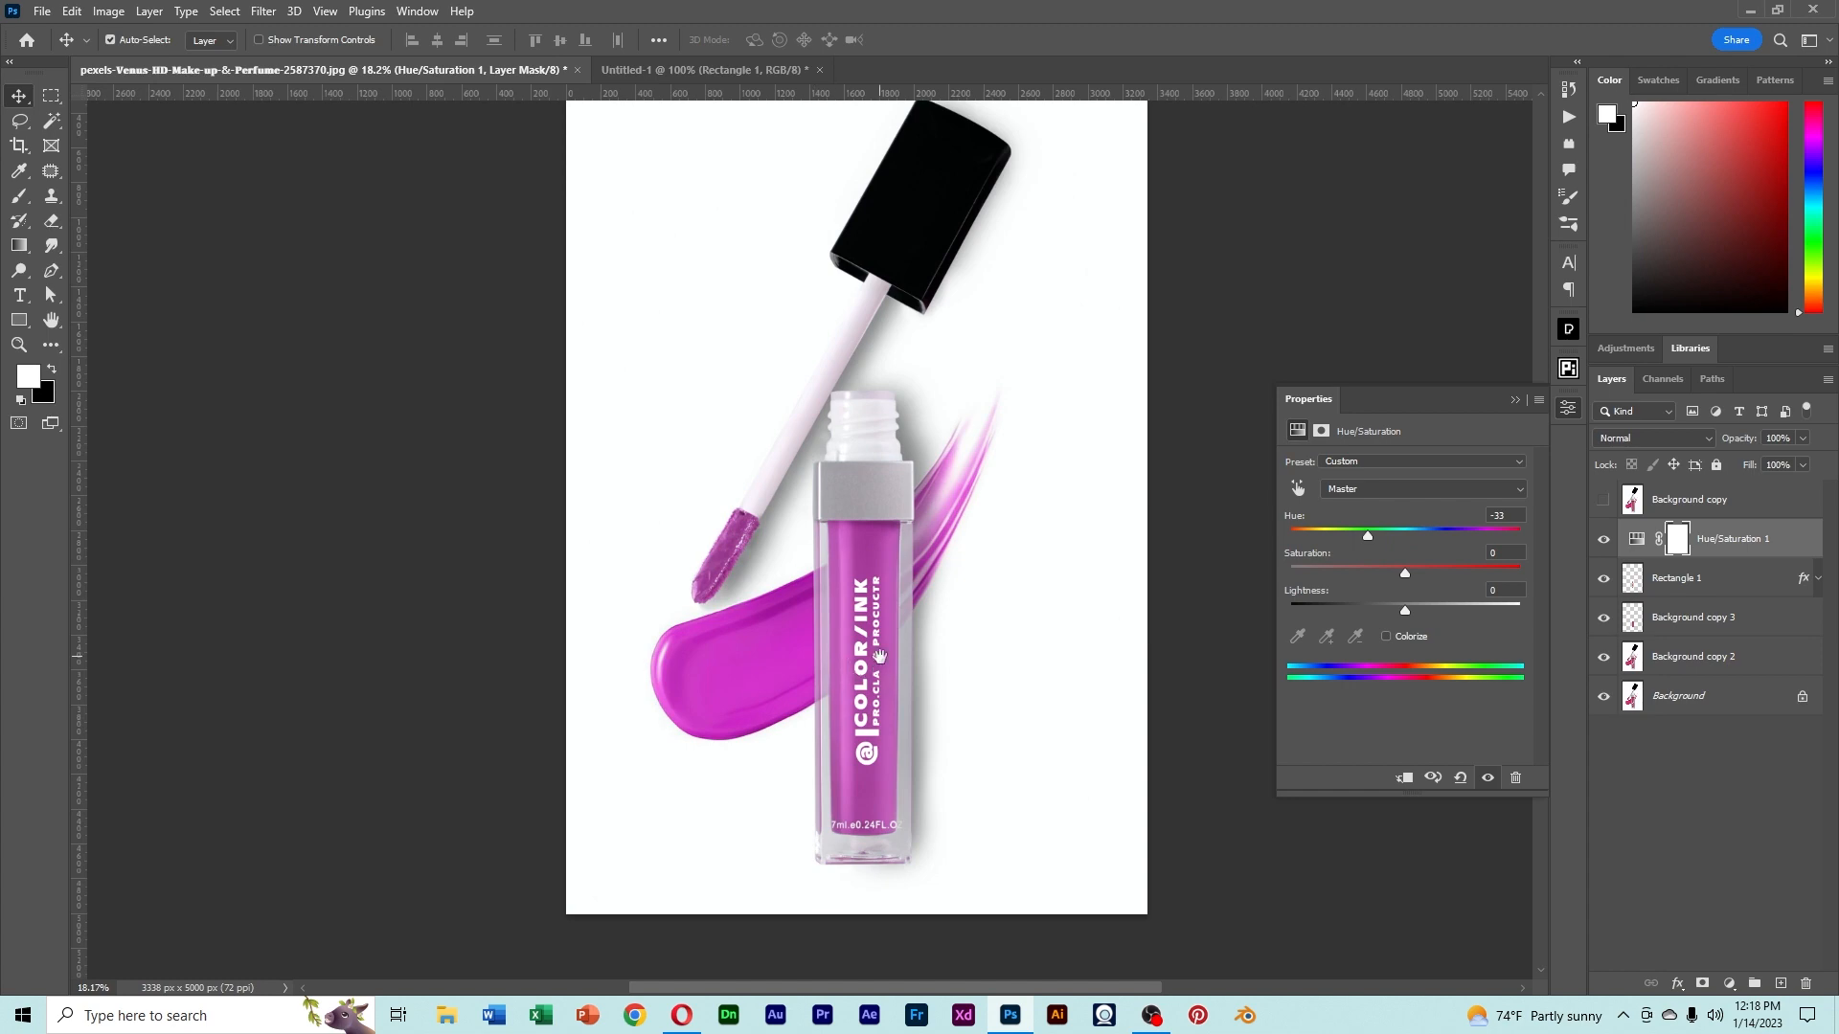
pyautogui.moveTo(881, 655); pyautogui.dragTo(824, 632)
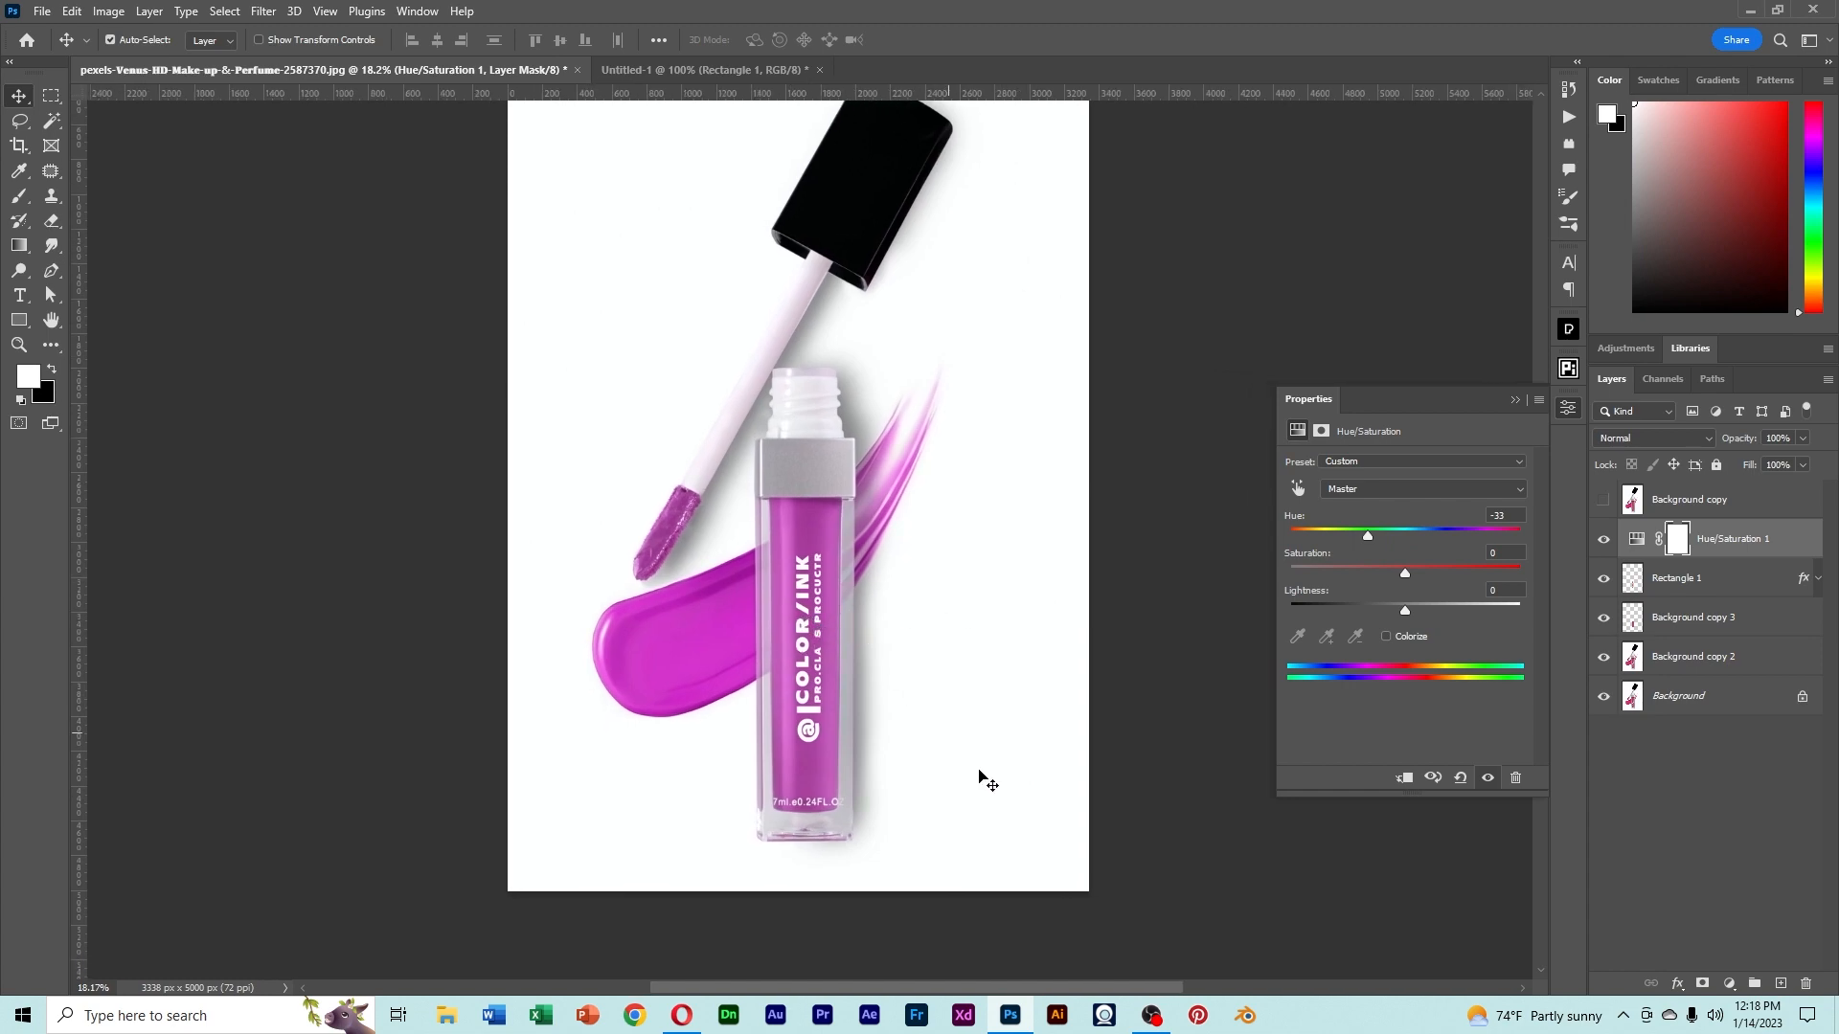